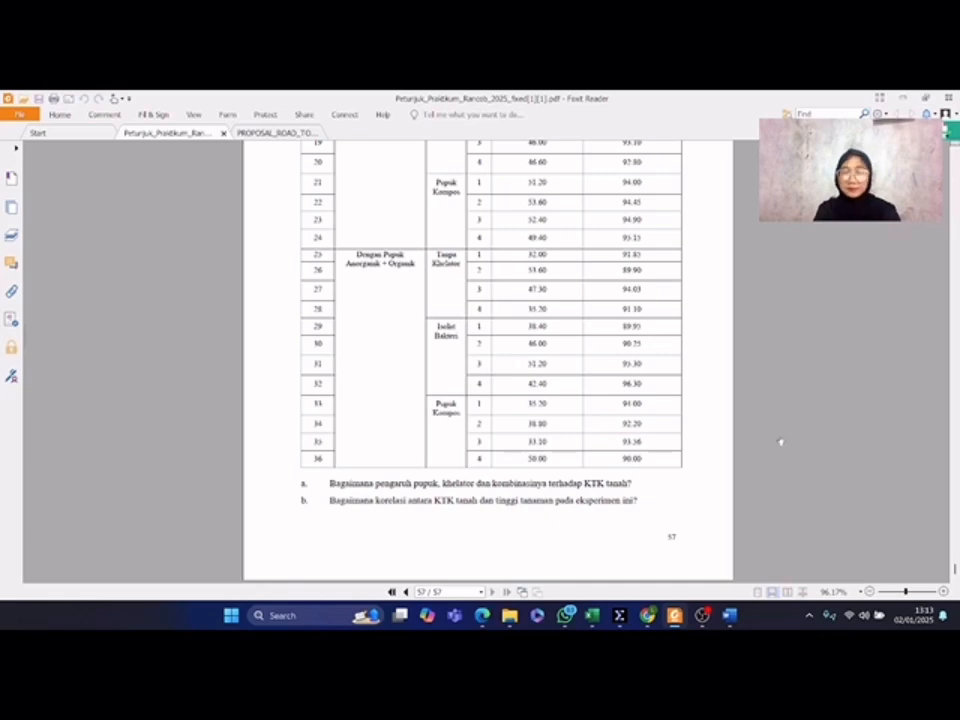
Review the data in the Rancob 2024 Excel workbook and the variable definitions of DataSet2 in SPSS
mouse_move(592, 615)
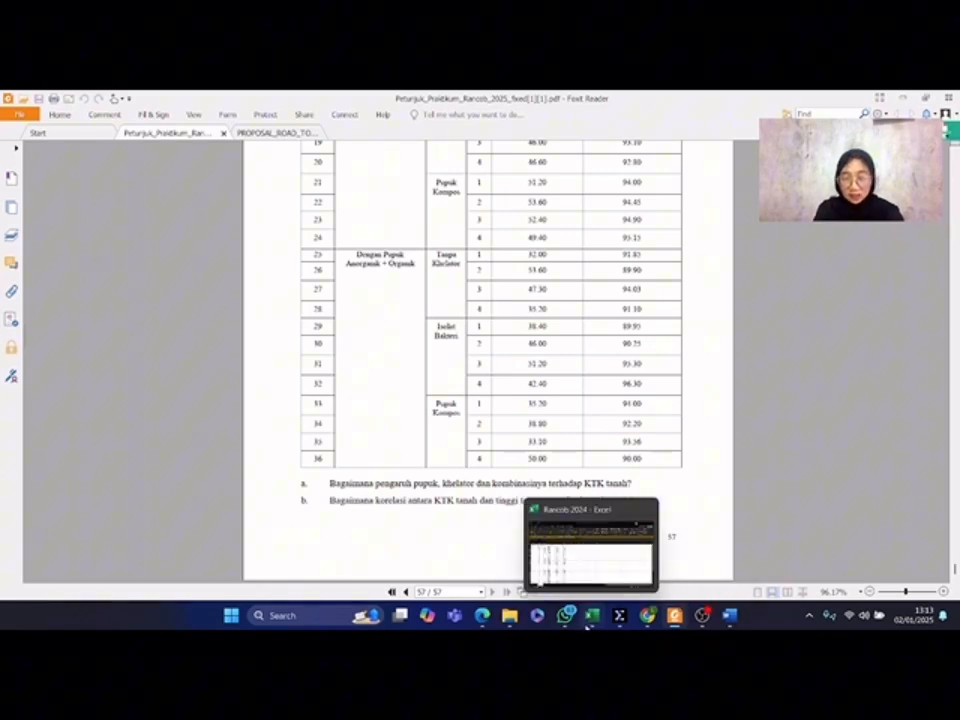
click(576, 554)
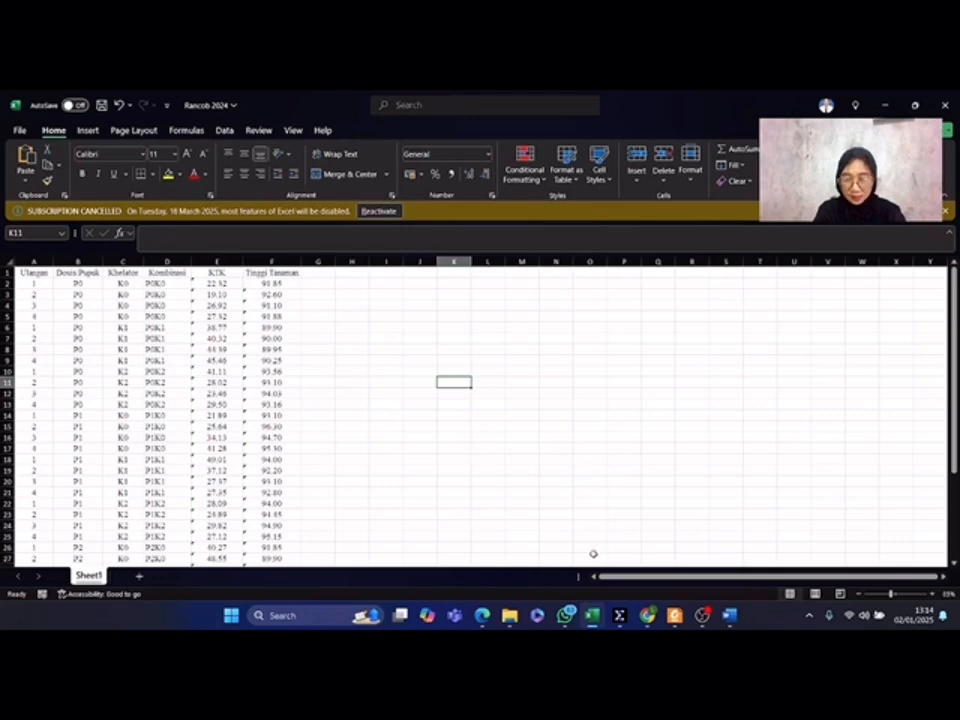
mouse_move(616, 625)
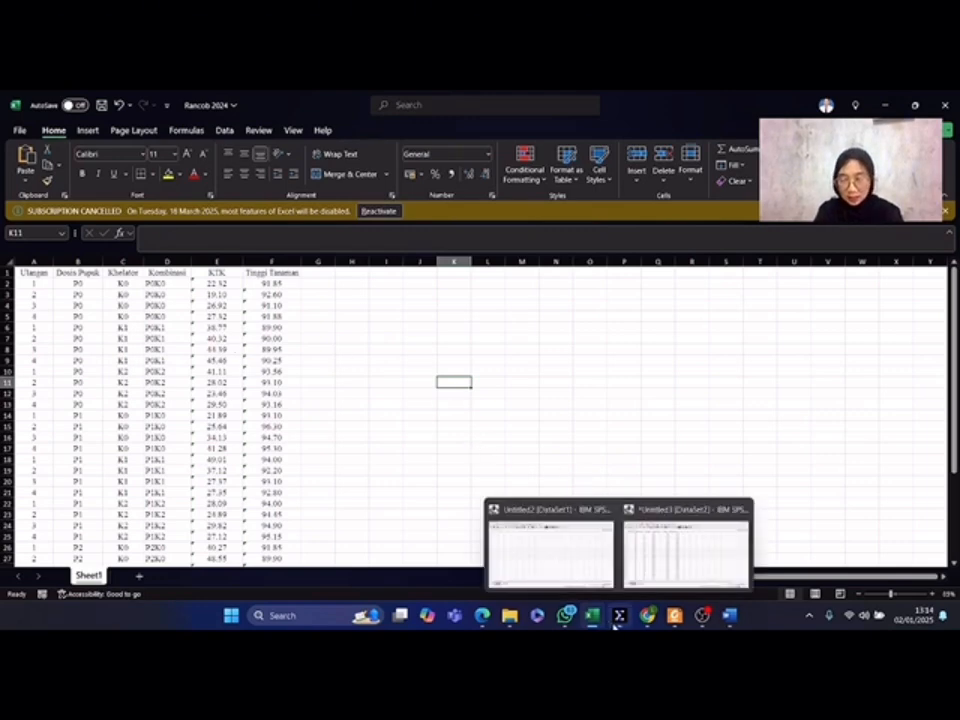
click(686, 548)
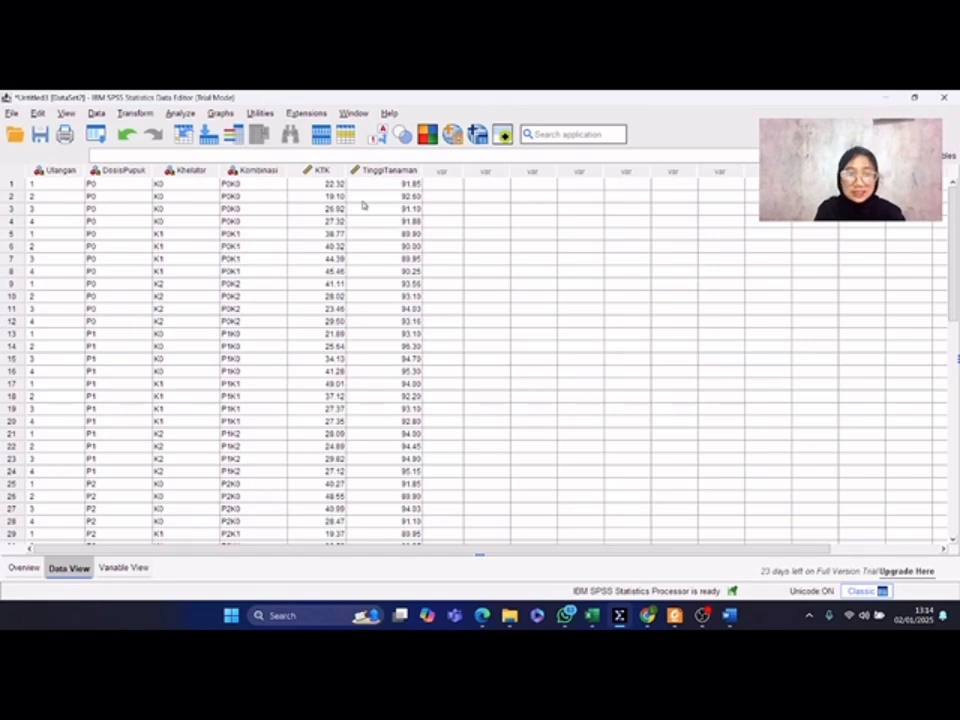
click(135, 572)
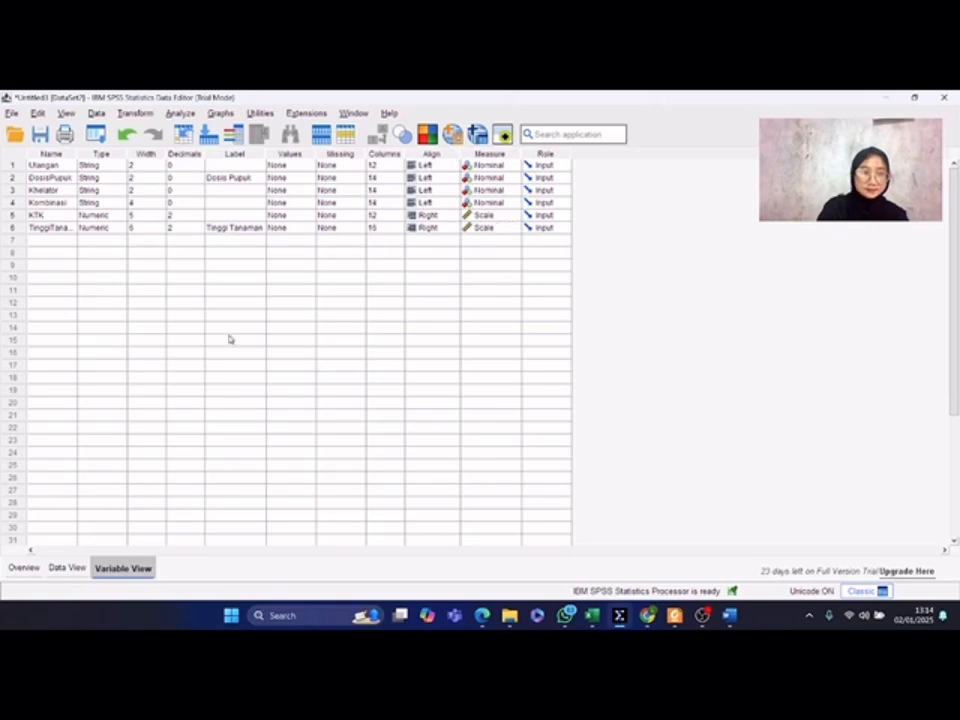
click(70, 569)
Start a General Linear Model Univariate analysis with KTK as the dependent variable
click(179, 113)
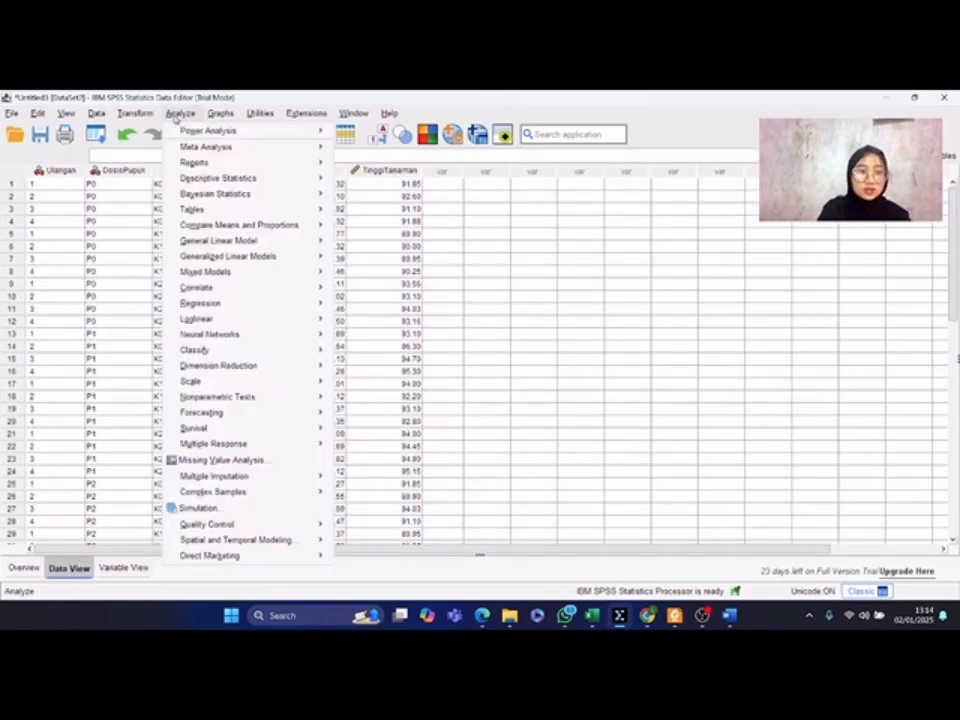
mouse_move(298, 240)
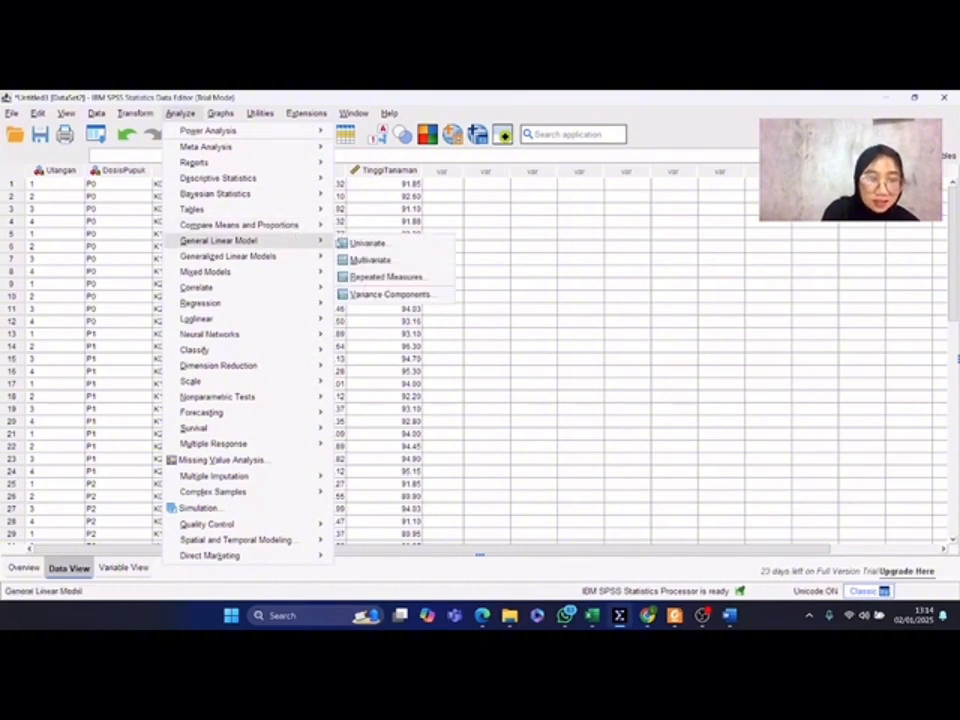
click(368, 243)
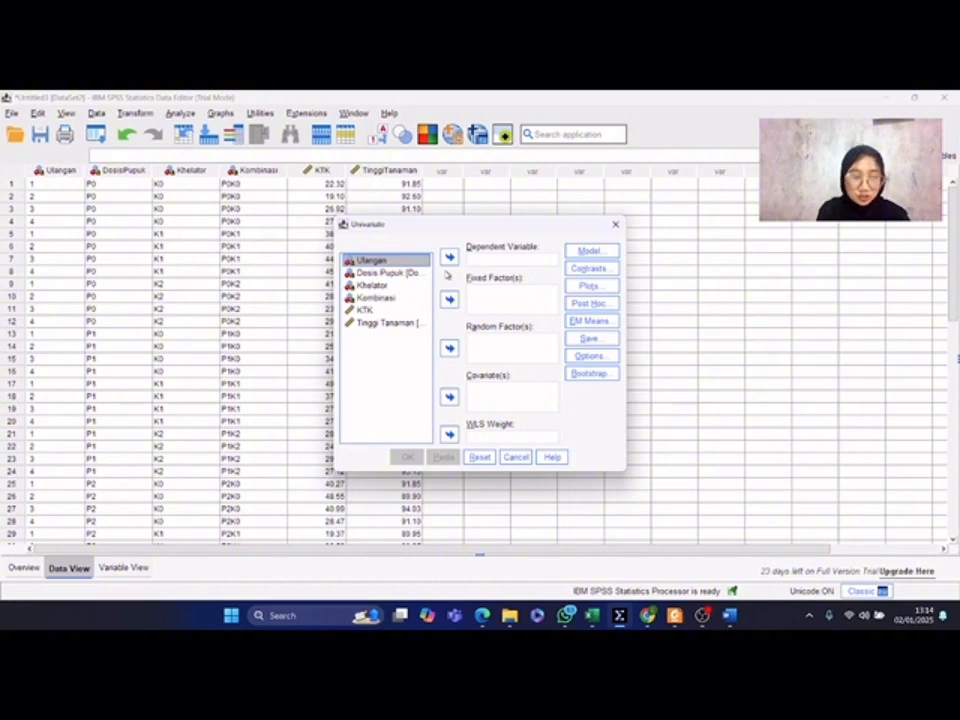
click(395, 310)
click(449, 257)
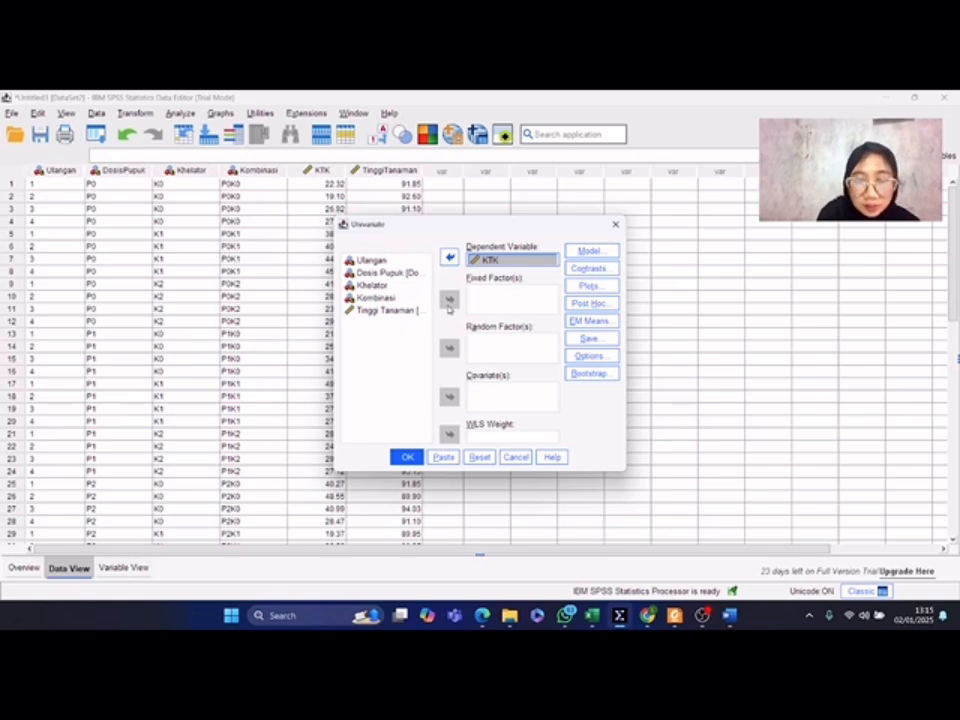
Assign Ulangan, Dosis Pupuk and Khelator as fixed factors of the univariate analysis
click(384, 262)
click(449, 299)
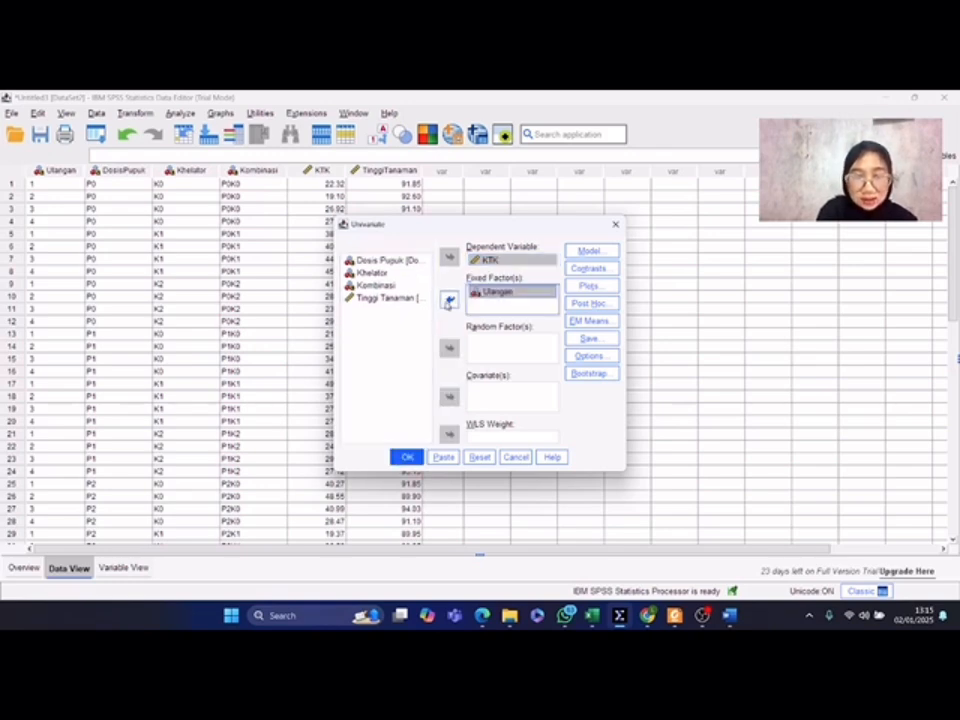
click(387, 261)
click(449, 299)
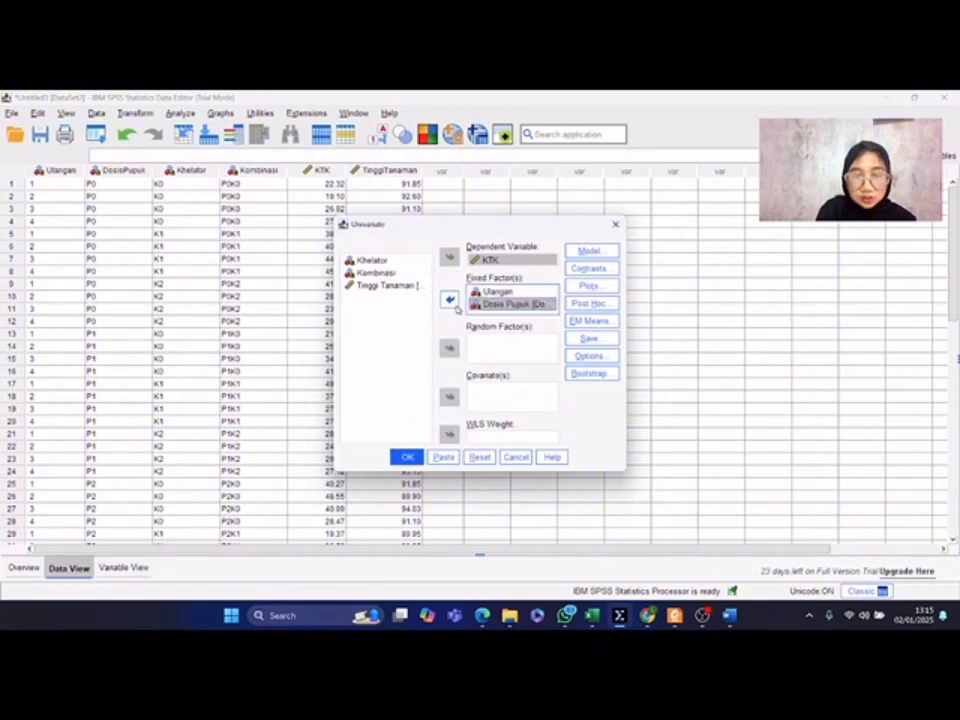
click(389, 261)
click(449, 300)
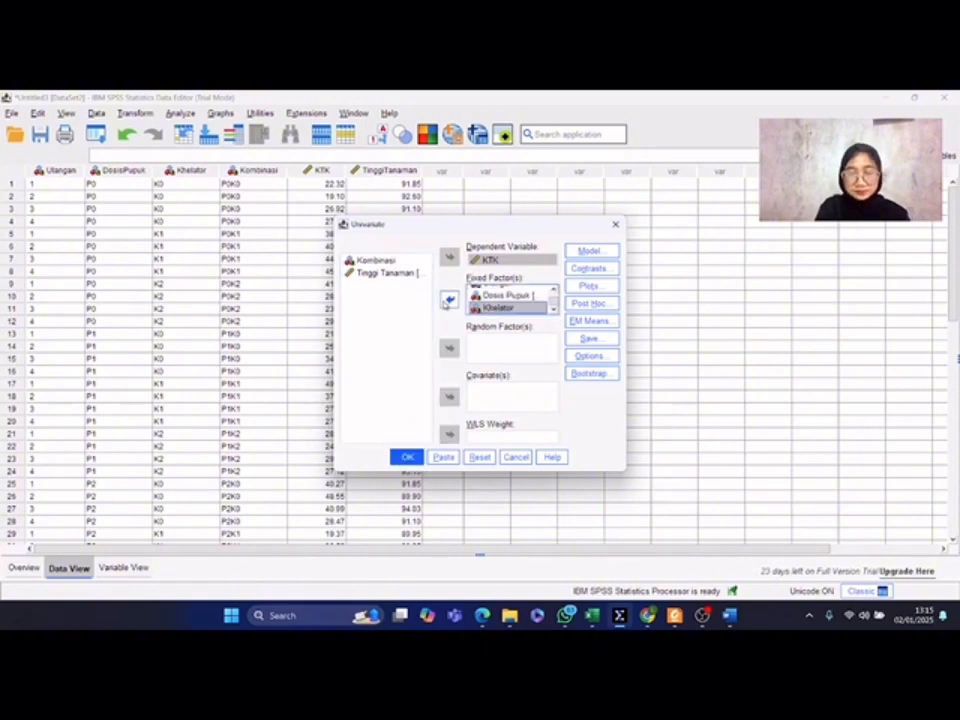
Switch the model specification to Build terms and add Ulangan, DosisPupuk and Khelator as individual terms
click(591, 252)
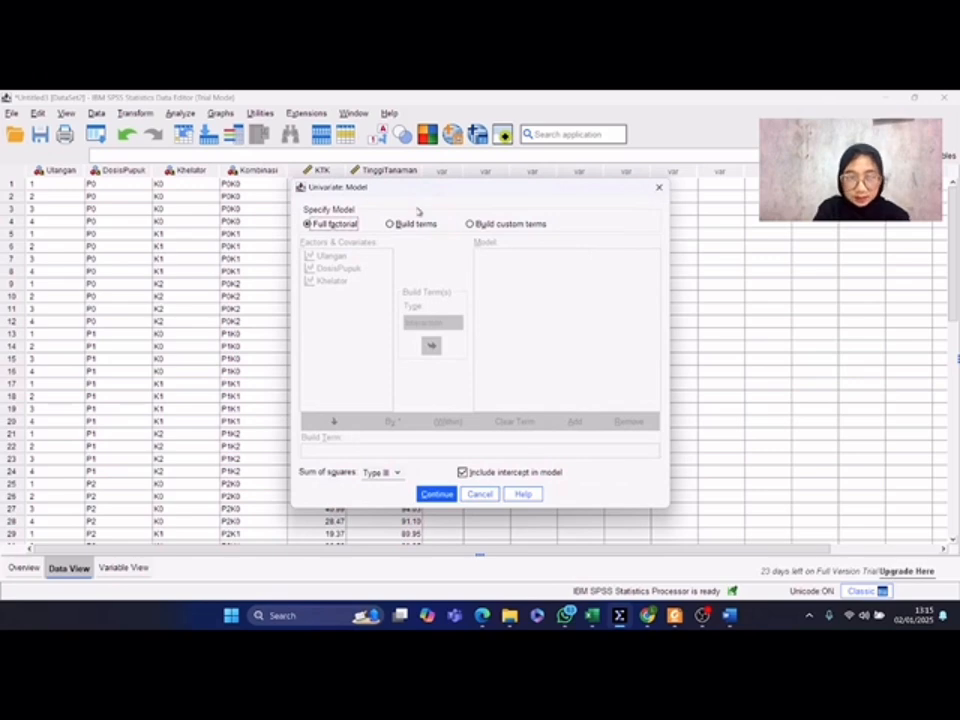
click(413, 223)
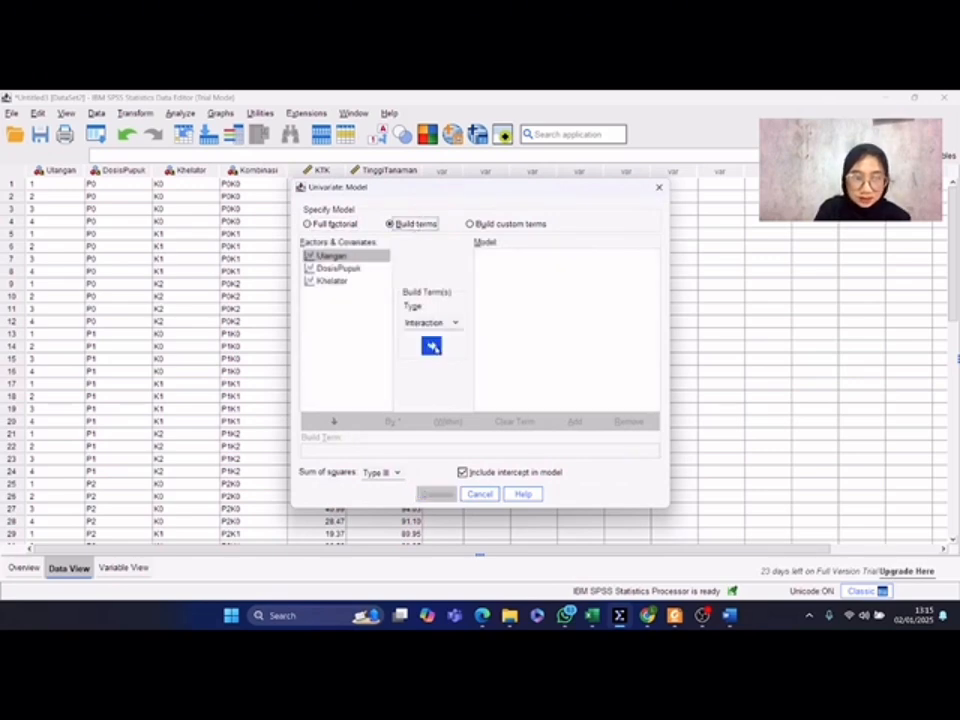
click(431, 346)
click(338, 268)
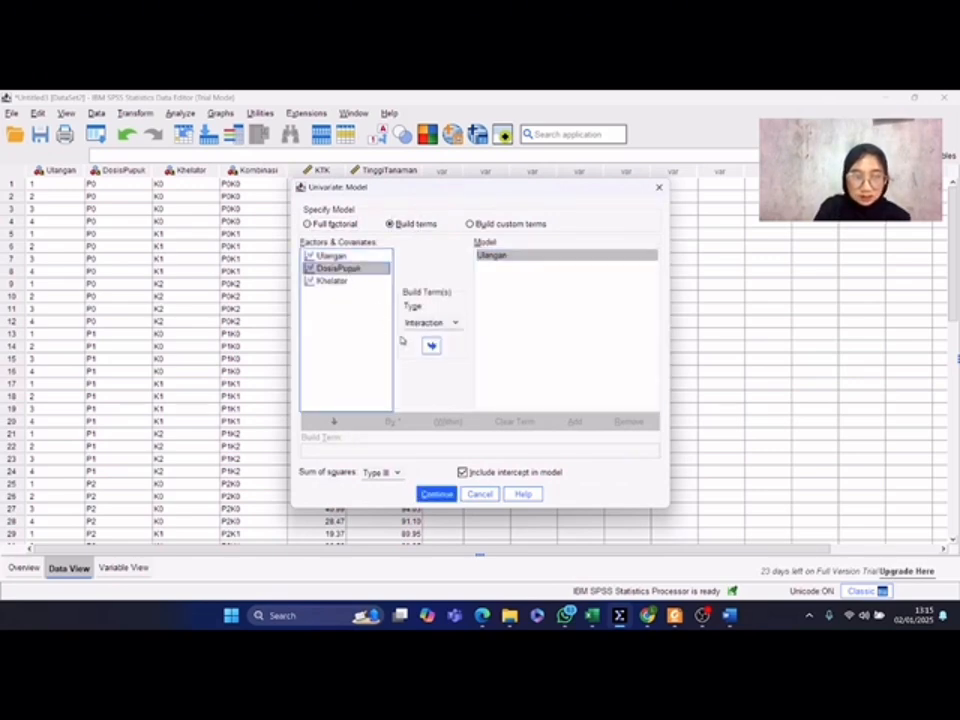
click(431, 346)
click(333, 281)
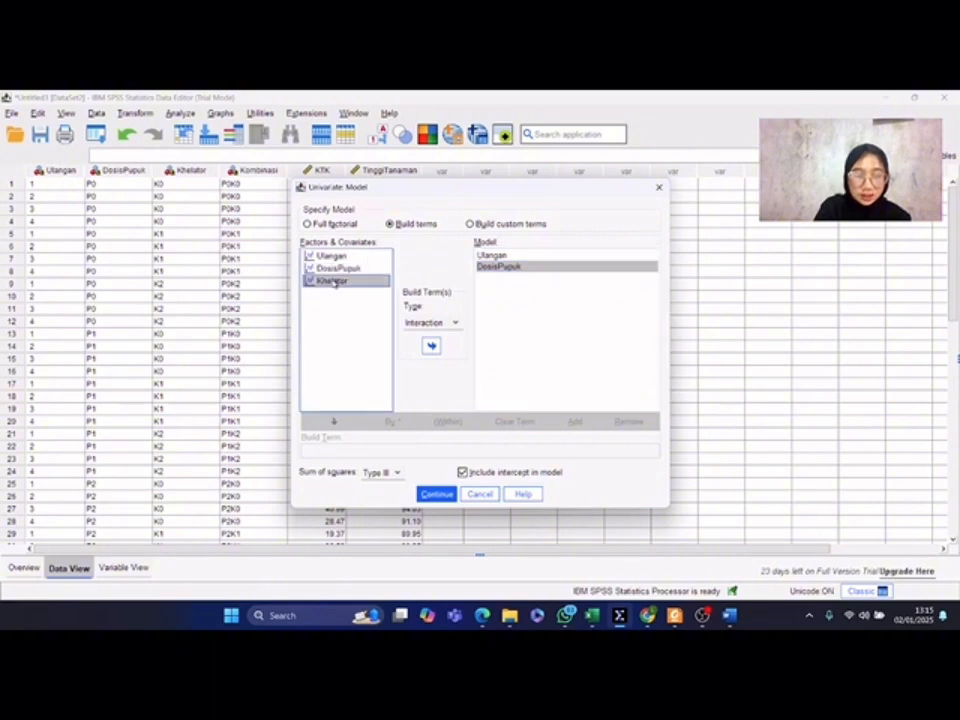
click(431, 346)
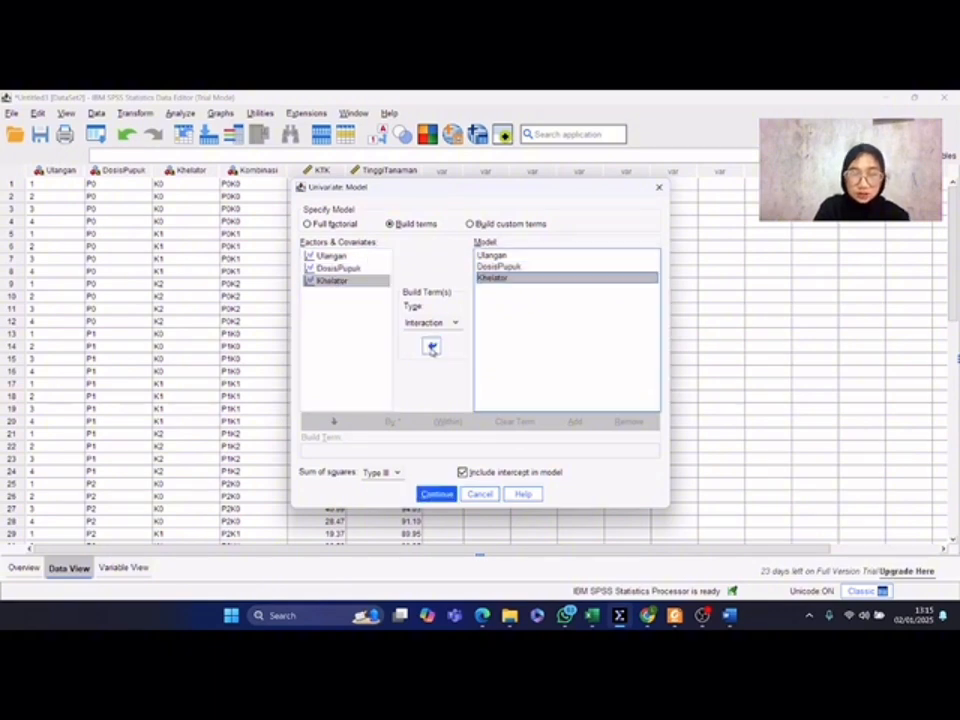
Add the DosisPupuk*Khelator interaction term to the model and accept the model specification
click(359, 268)
key(shift+Down)
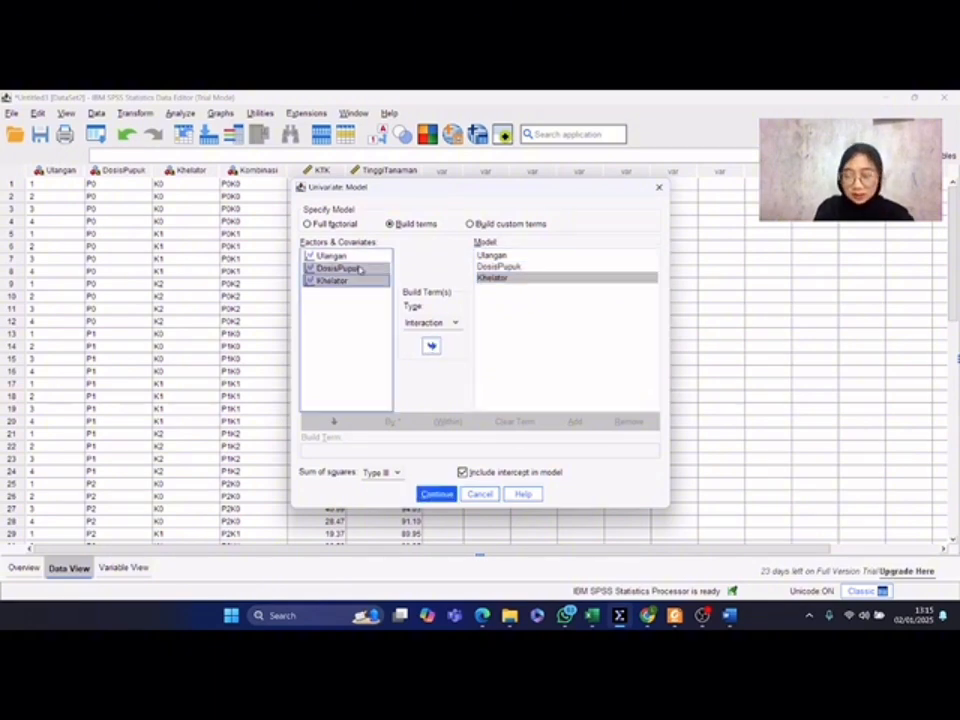
click(431, 346)
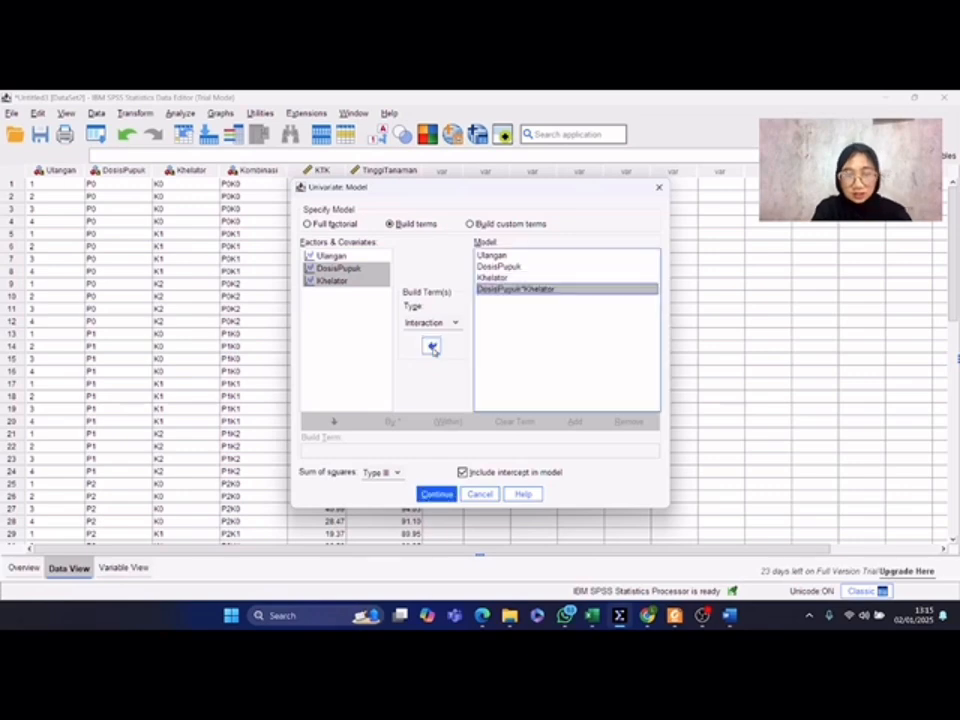
click(436, 494)
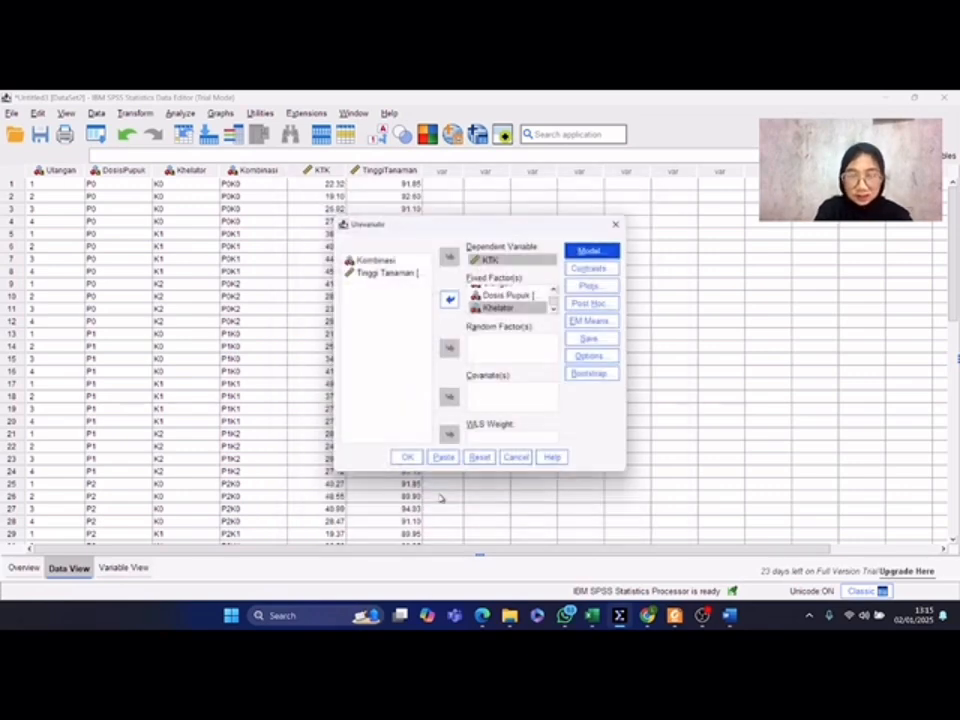
Set up Duncan post hoc tests for Ulangan, DosisPupuk and Khelator
click(590, 303)
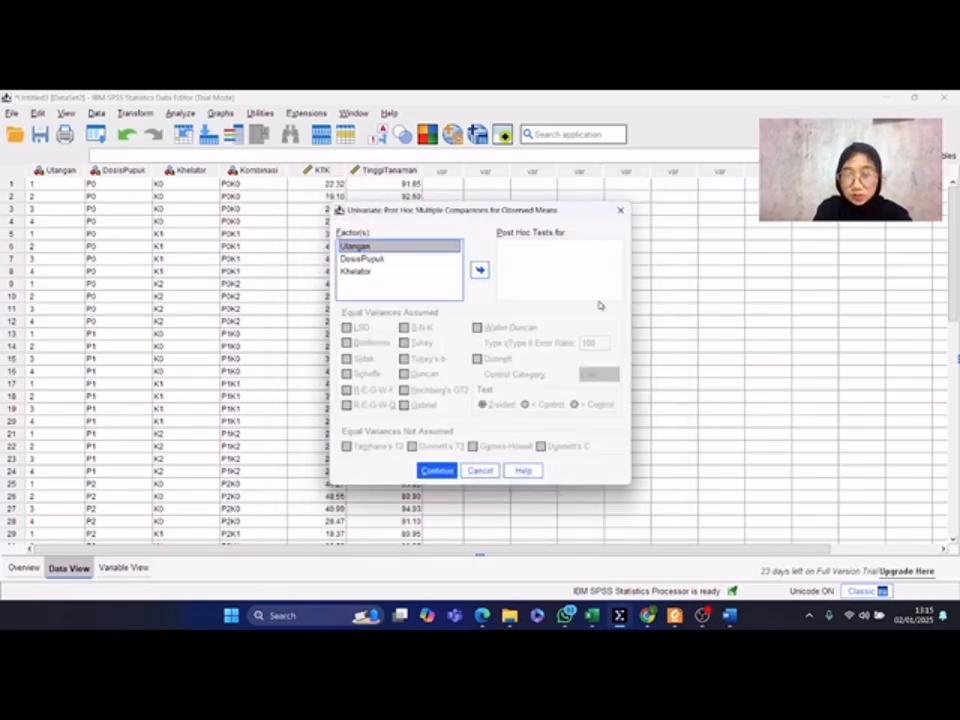
click(480, 270)
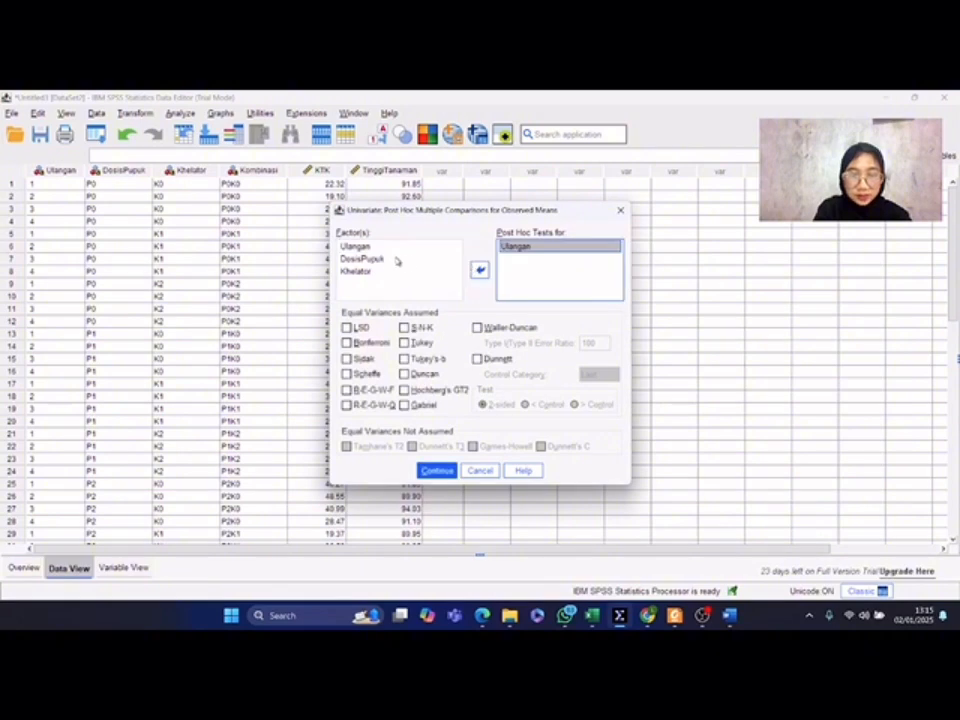
click(374, 259)
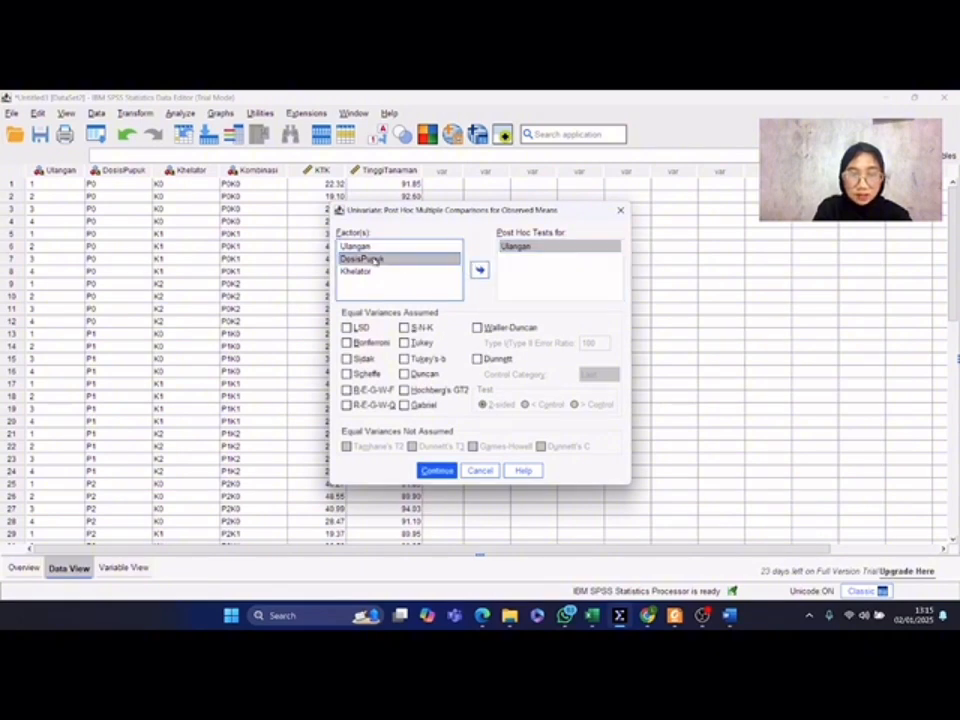
click(480, 270)
click(360, 271)
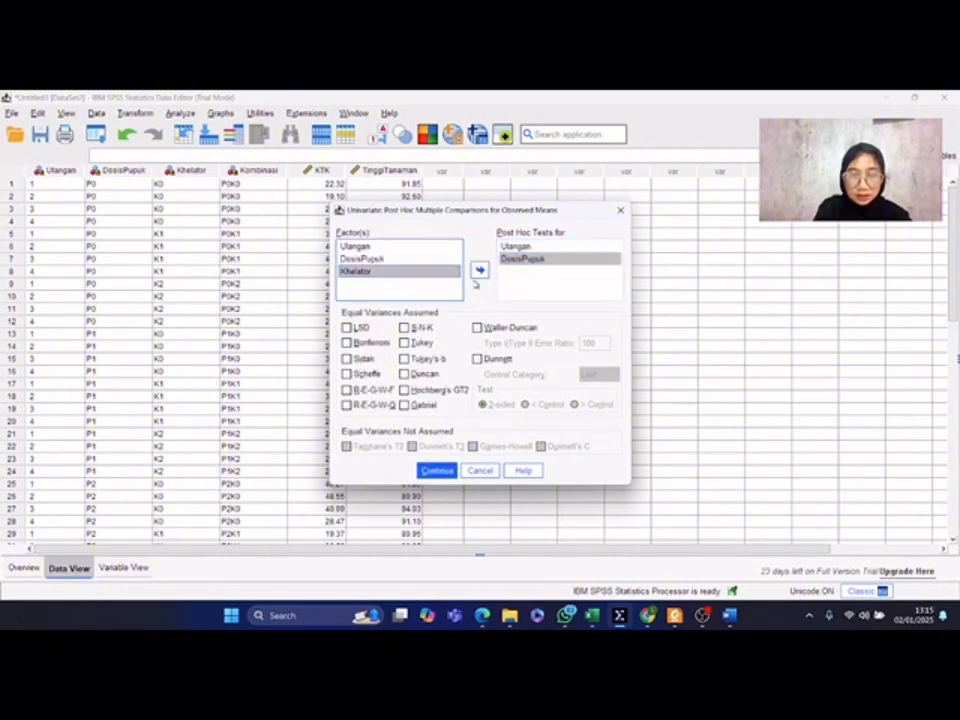
click(480, 269)
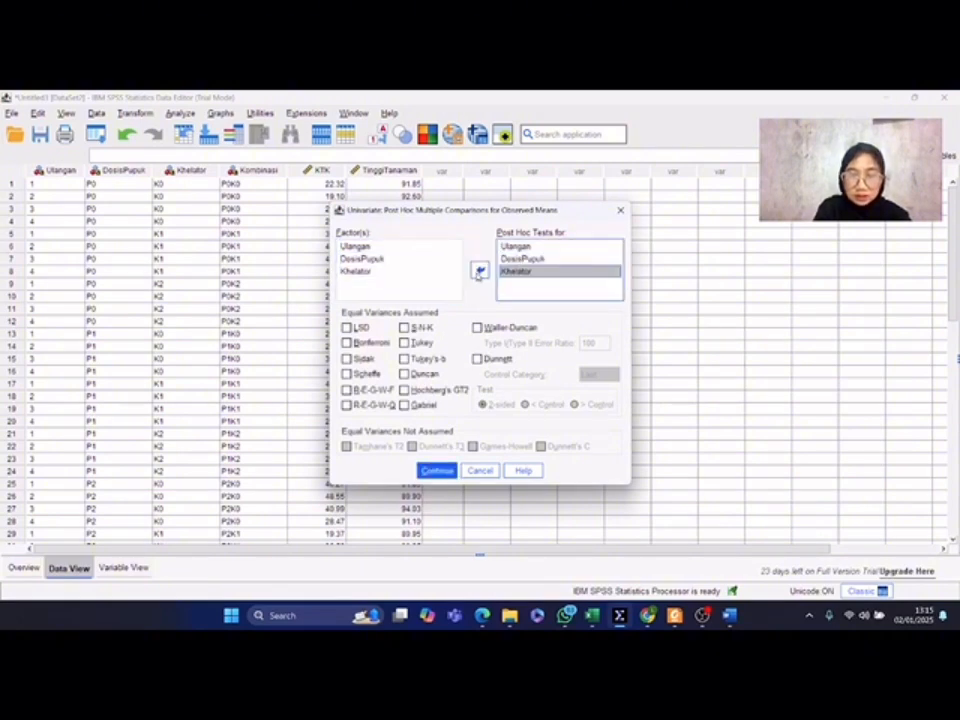
click(405, 373)
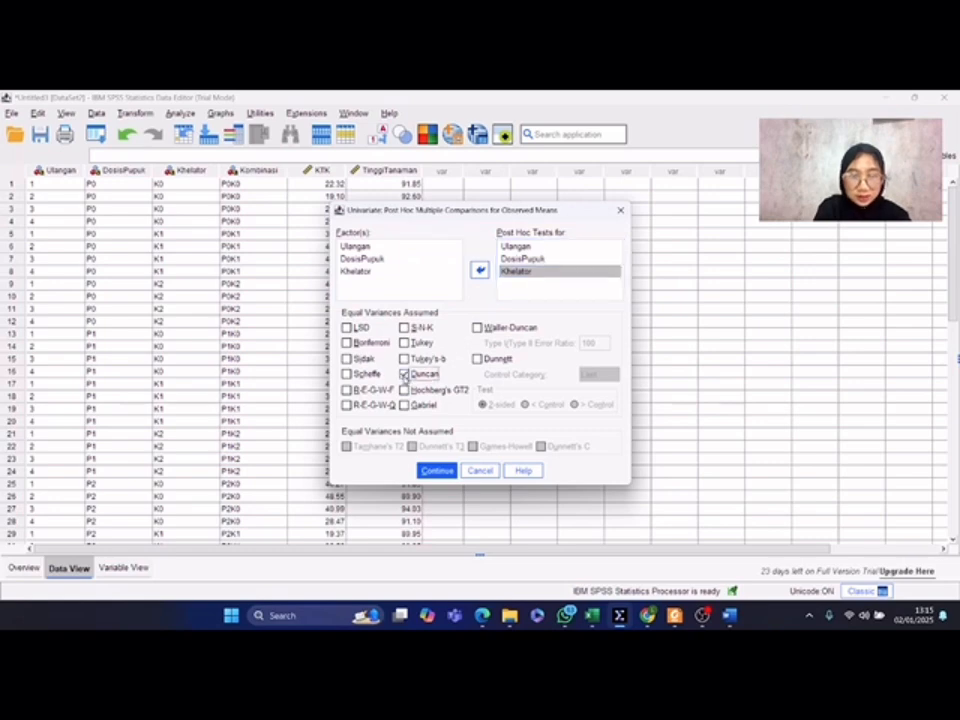
click(435, 471)
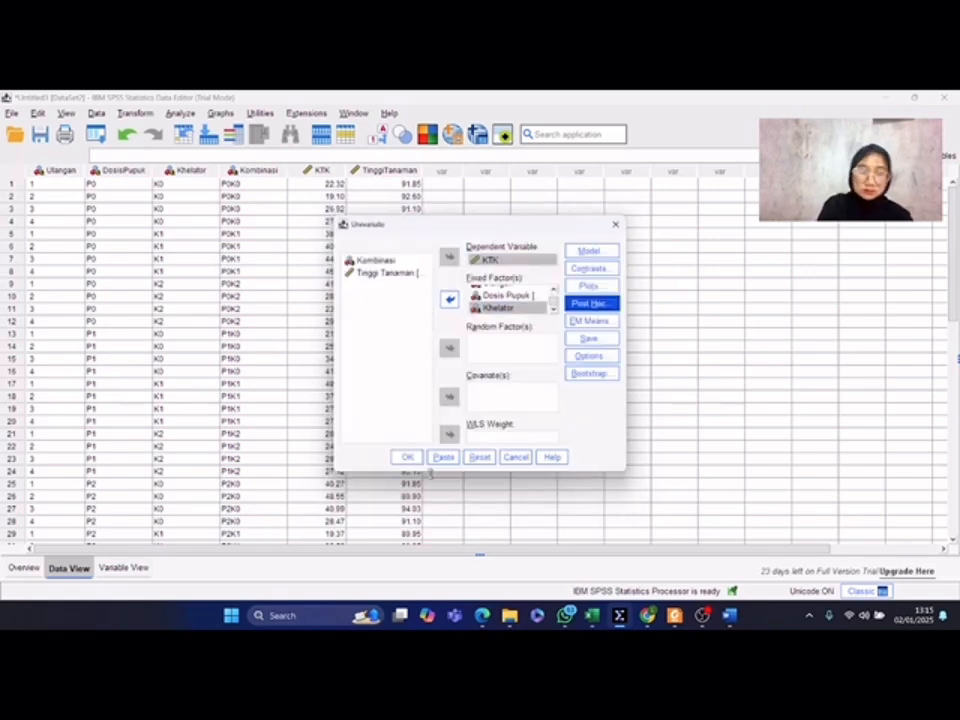
Include the (OVERALL) estimated marginal mean in the displayed means
click(589, 321)
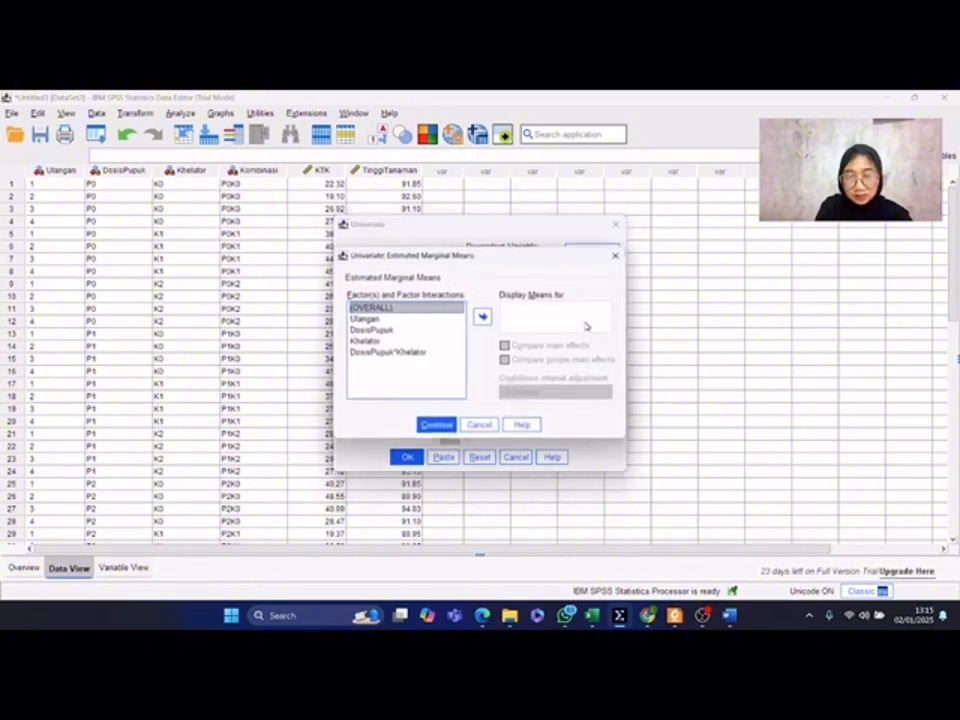
click(484, 317)
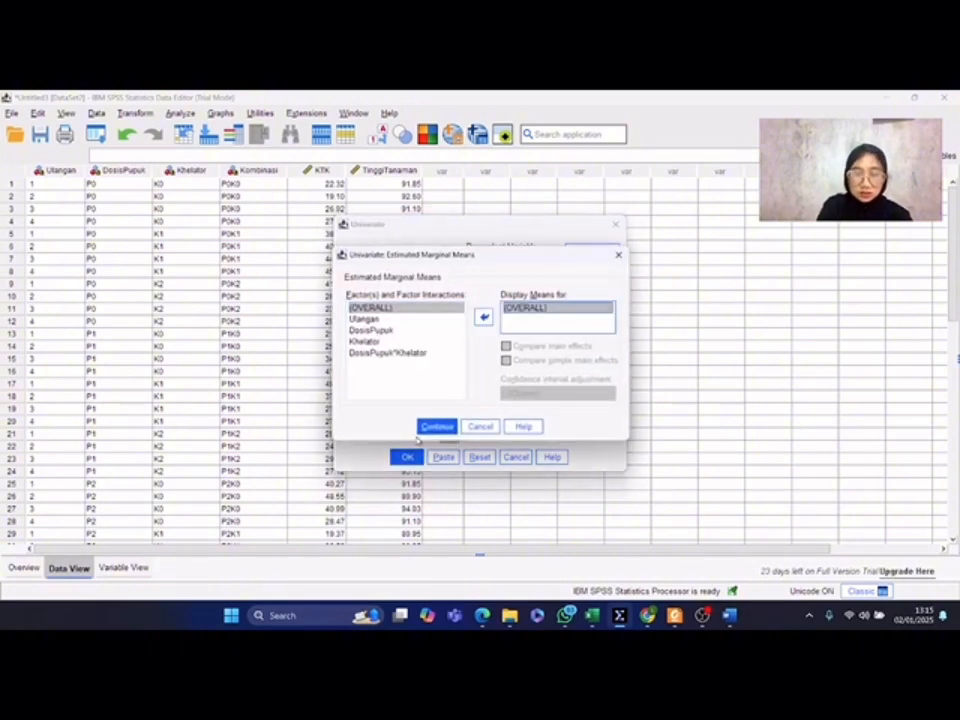
click(428, 428)
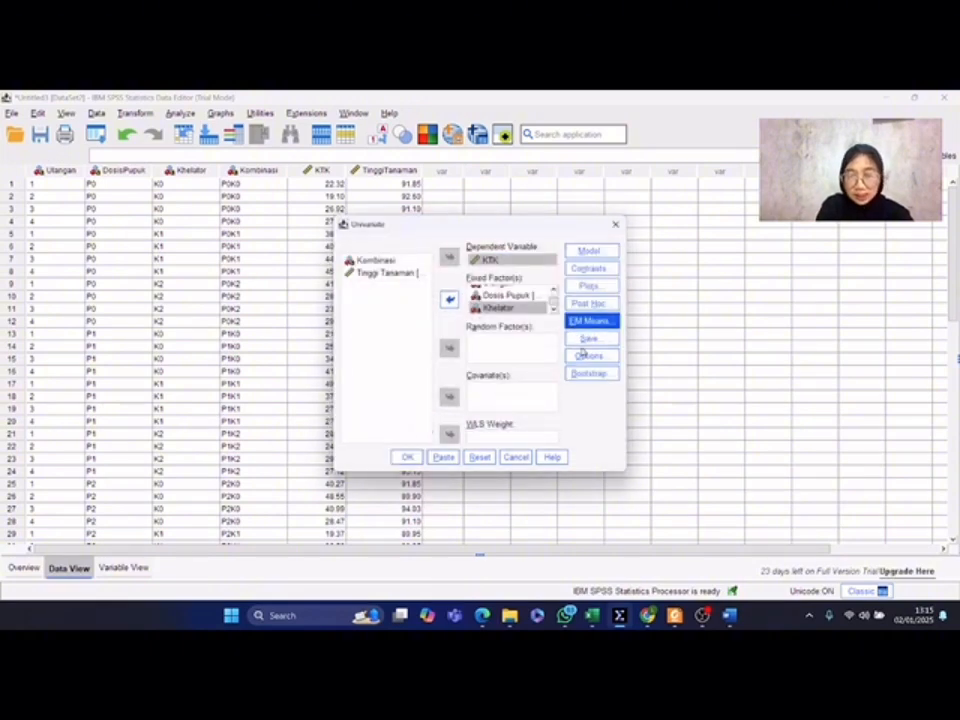
Enable descriptive statistics in the analysis options and run the univariate analysis
click(586, 357)
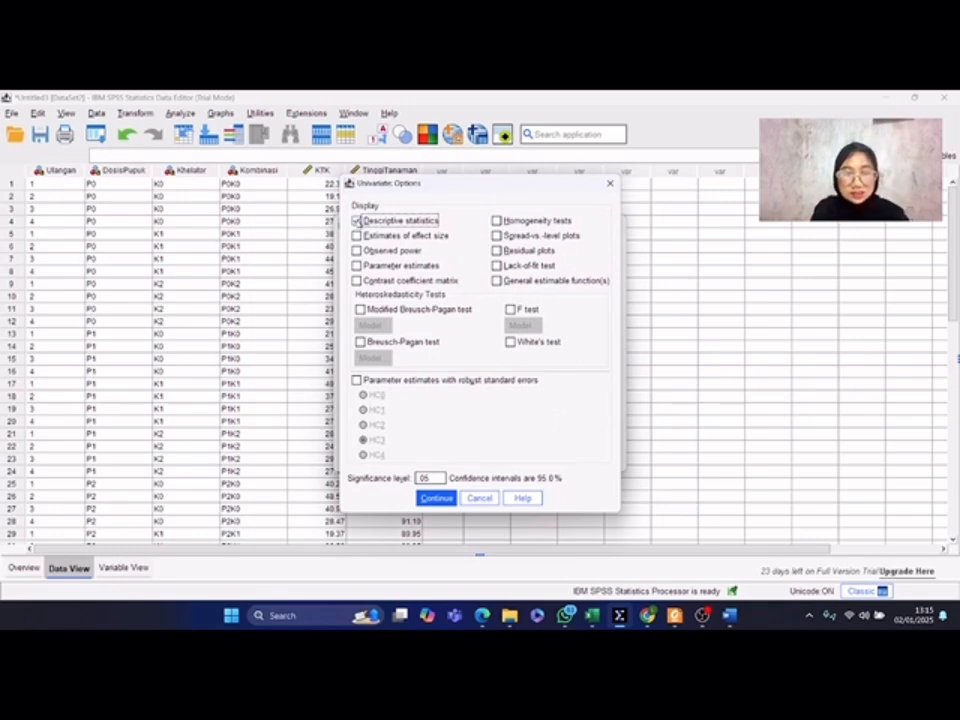
click(436, 497)
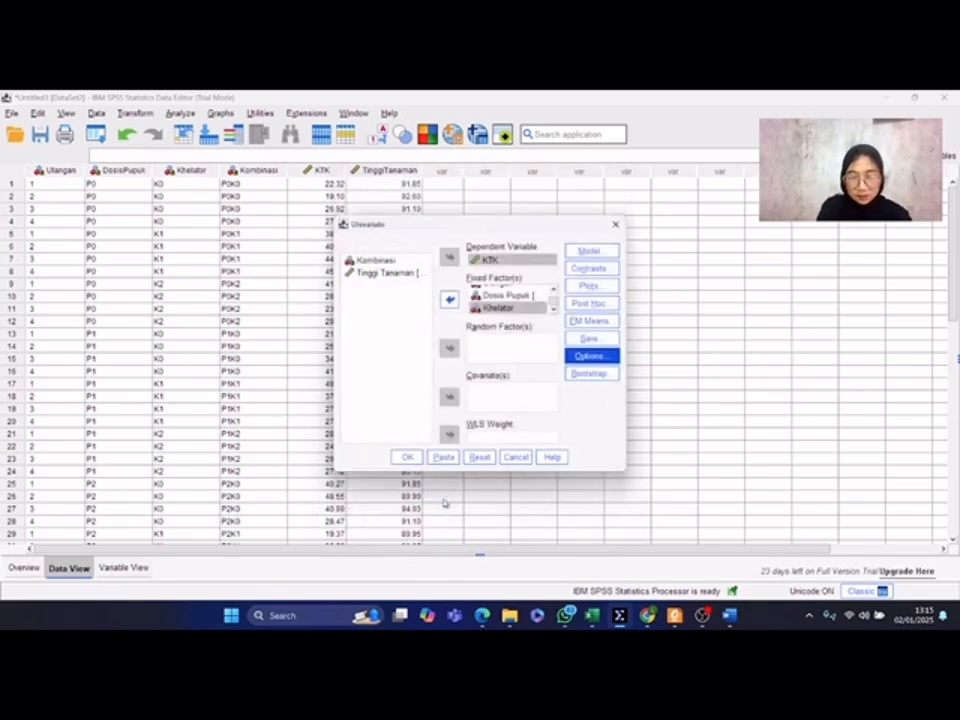
click(406, 458)
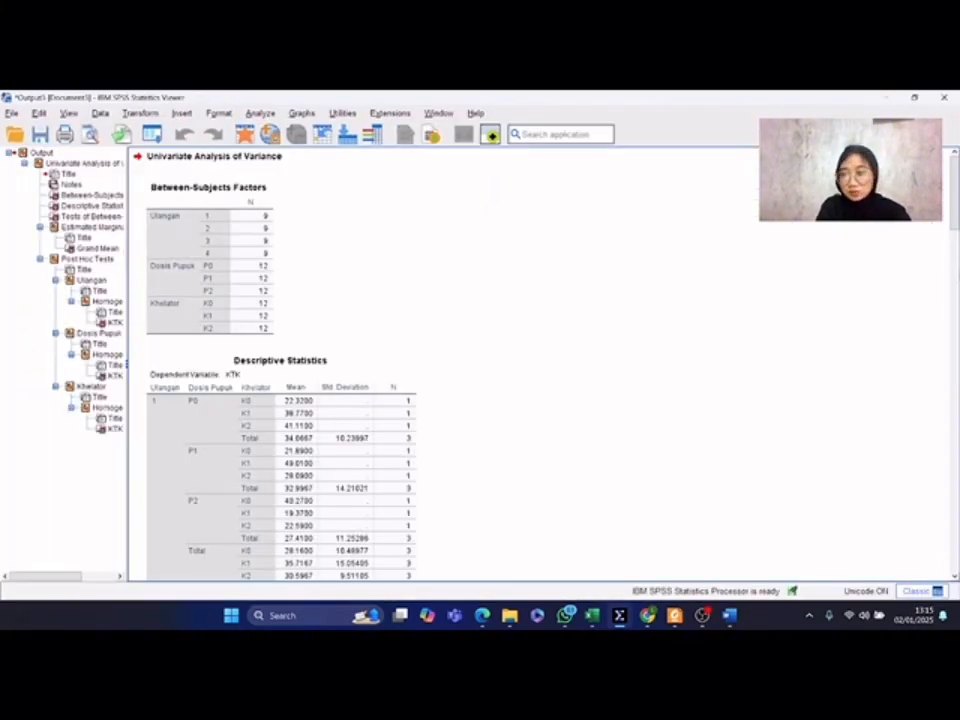
Look through the univariate analysis output for KTK and return to the DataSet2 data
scroll(412, 457, down, 10)
drag(954, 350, 944, 213)
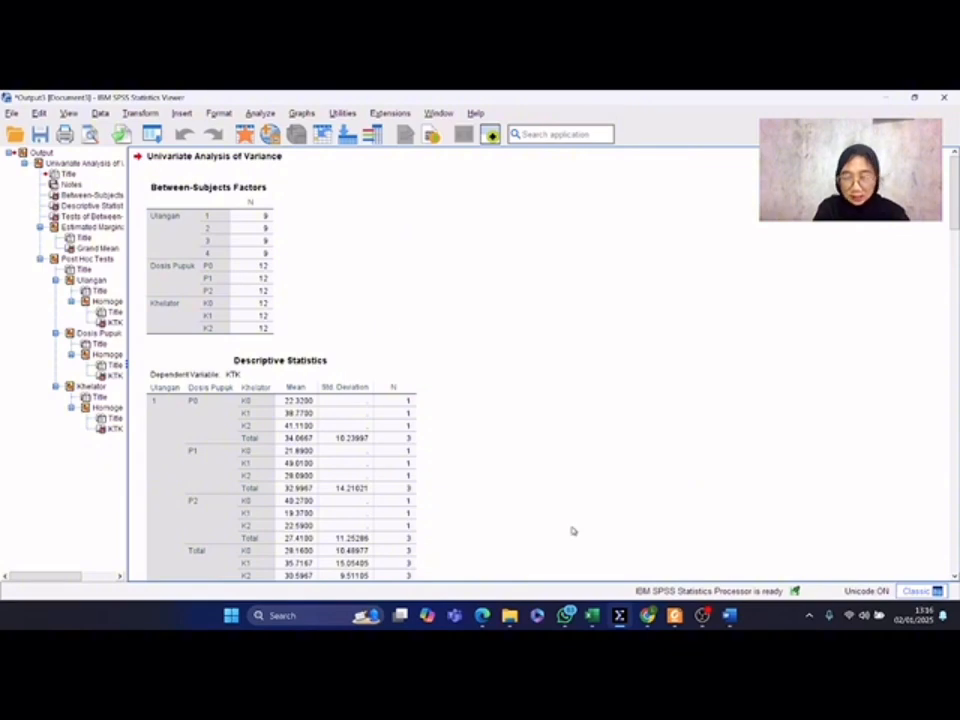
mouse_move(619, 615)
click(634, 551)
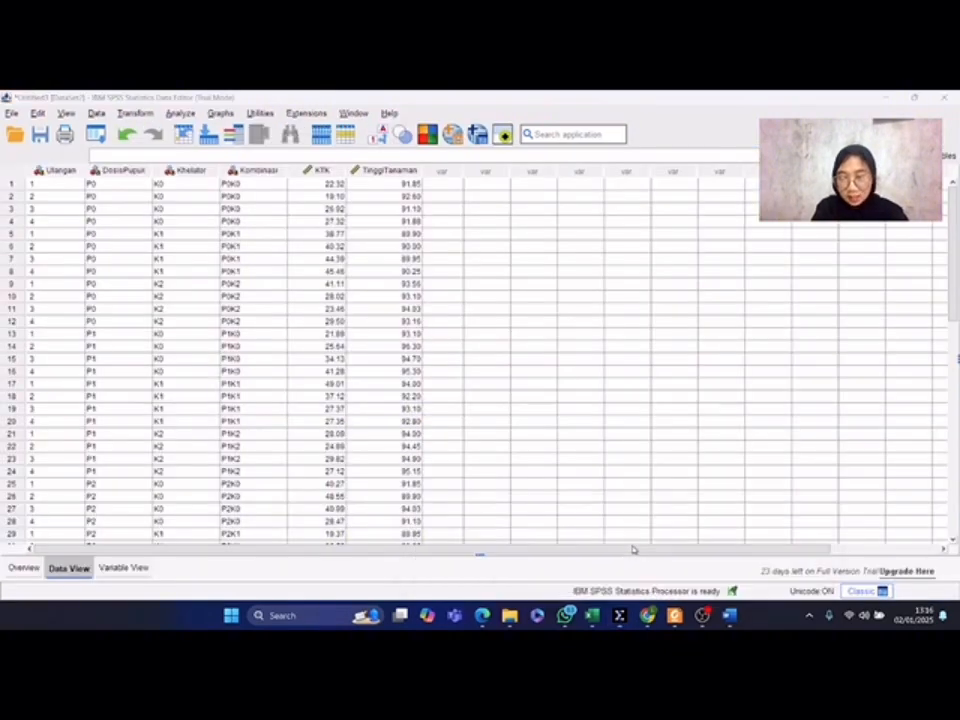
Reopen the univariate analysis for KTK and replace the fixed factors Ulangan, Dosis Pupuk and Khelator with Kombinasi
click(178, 114)
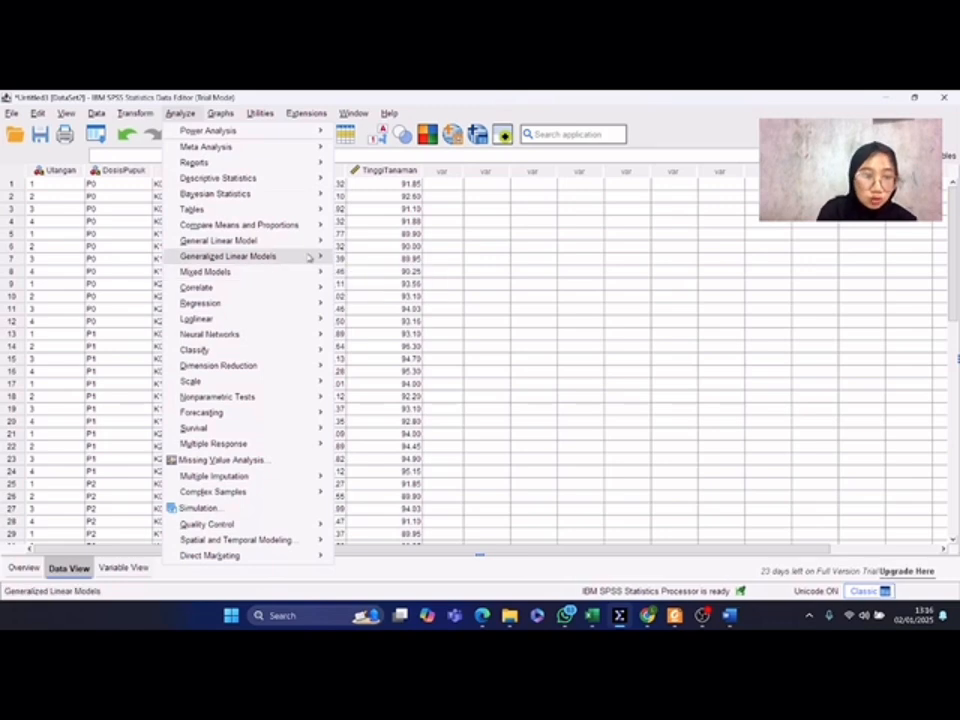
mouse_move(322, 254)
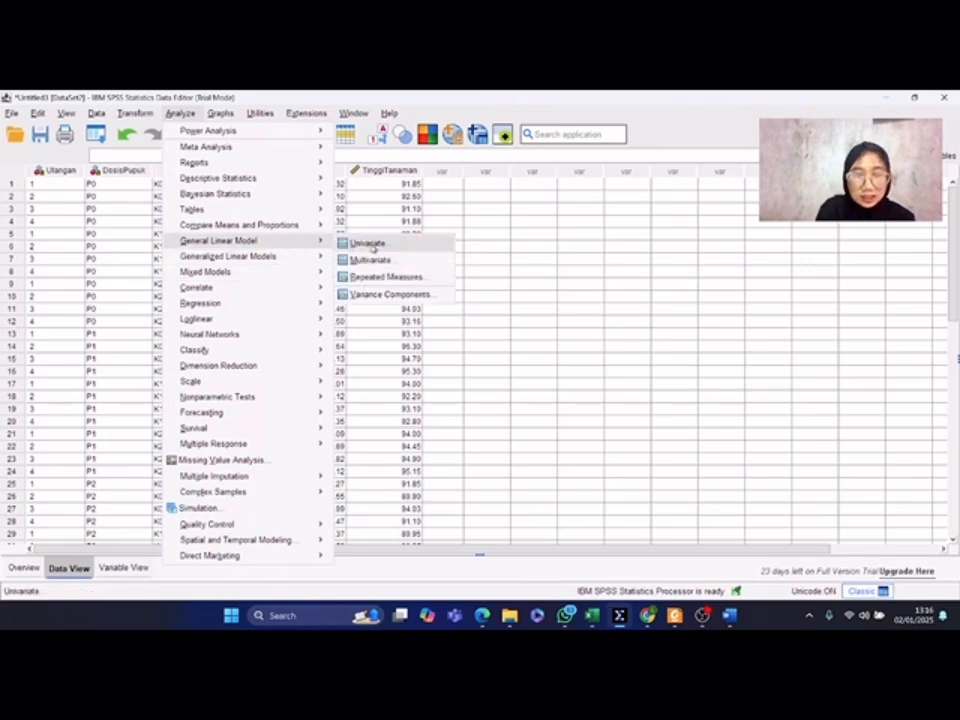
click(368, 243)
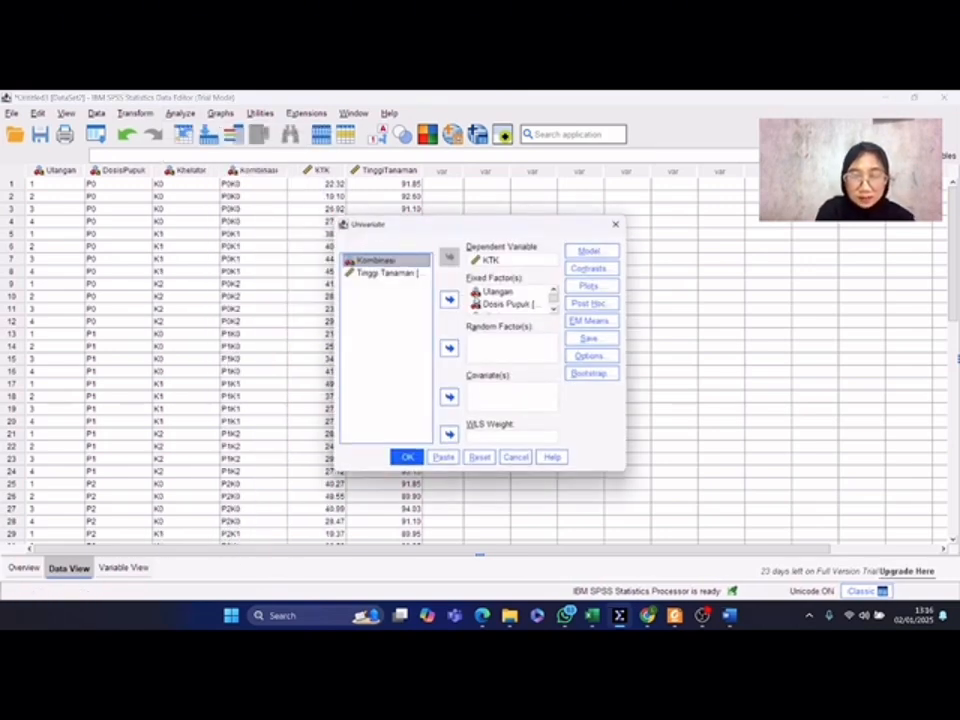
click(497, 291)
click(449, 299)
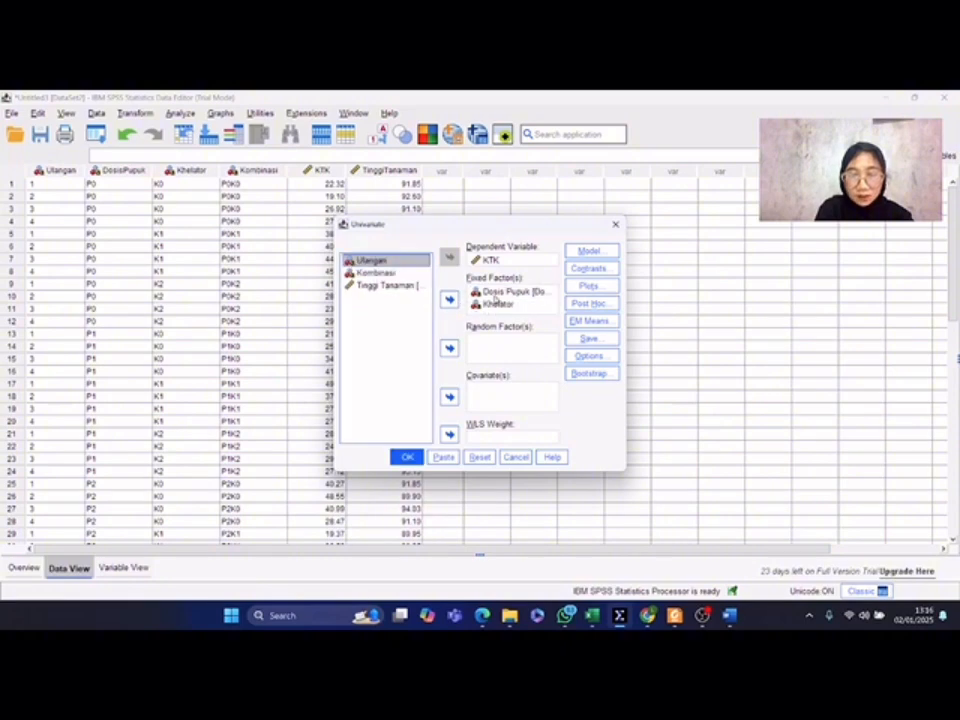
click(449, 299)
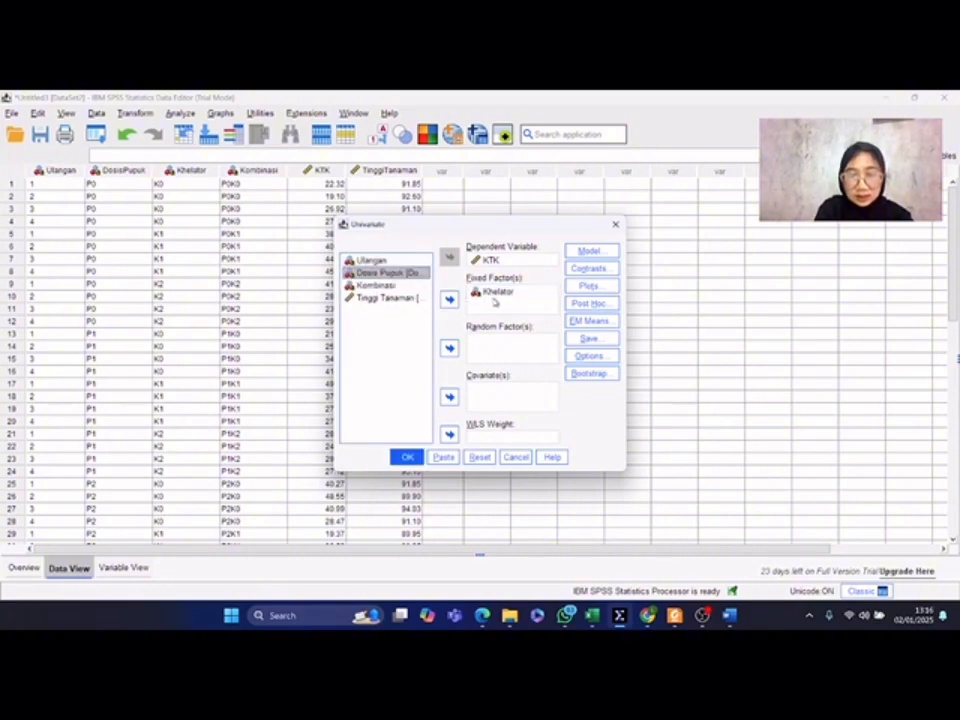
click(497, 292)
click(449, 299)
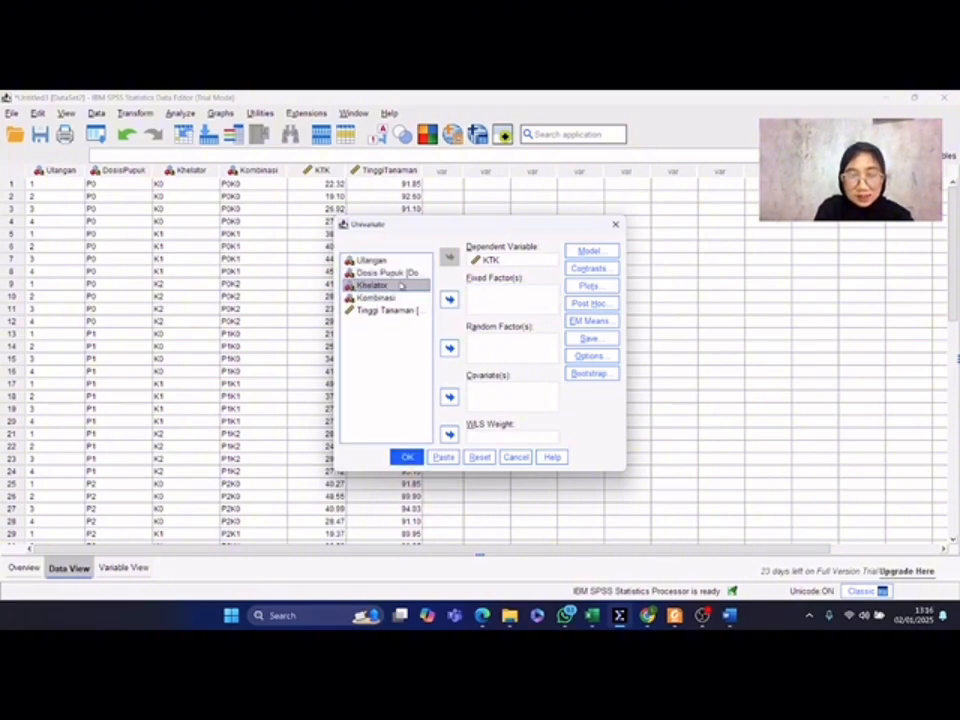
click(385, 297)
click(452, 301)
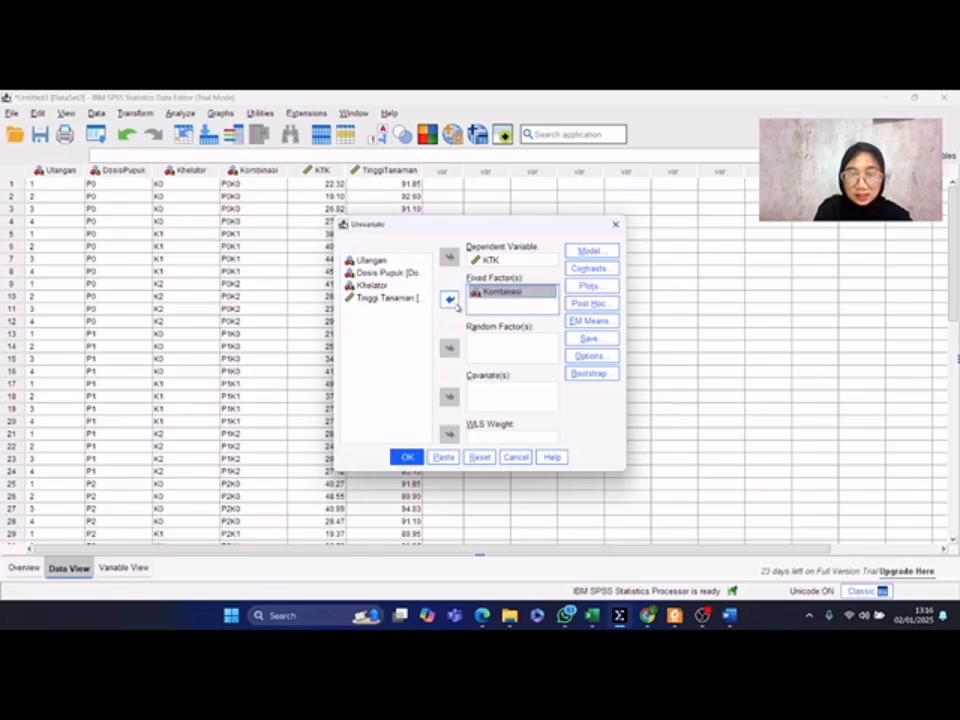
Build the univariate model with Kombinasi as its only term
click(610, 253)
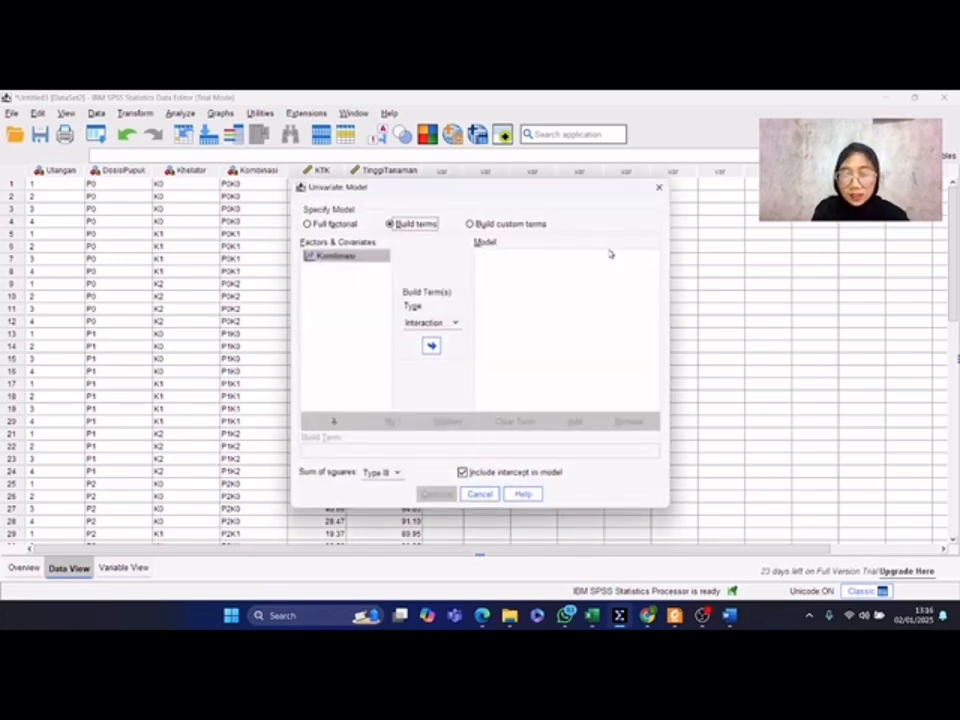
click(431, 345)
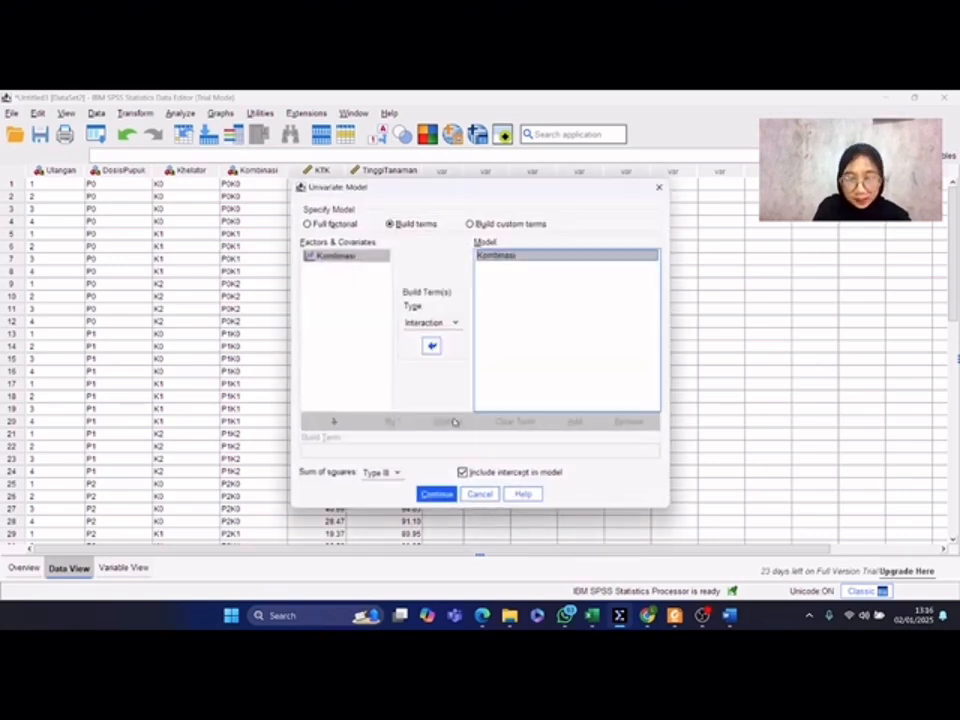
click(435, 493)
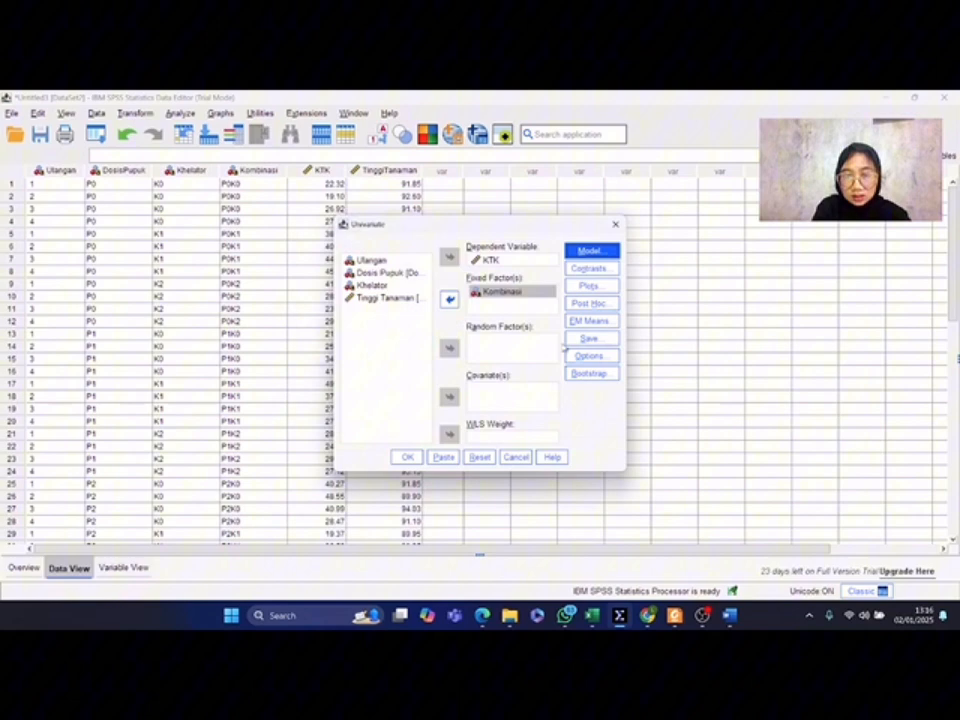
Set up the Duncan post hoc test for Kombinasi
click(590, 303)
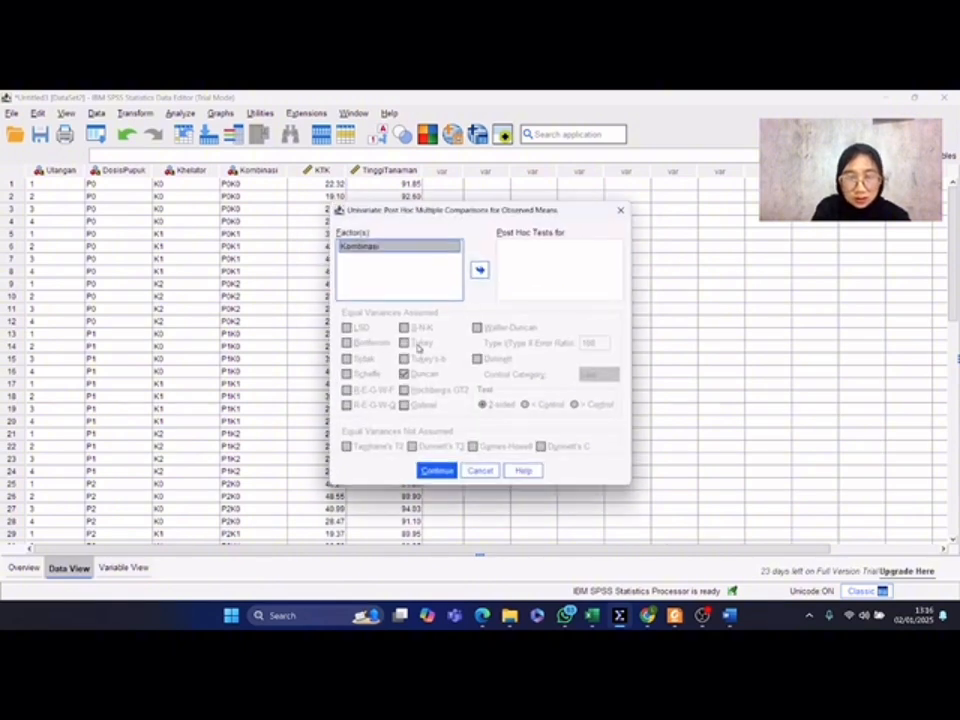
click(479, 270)
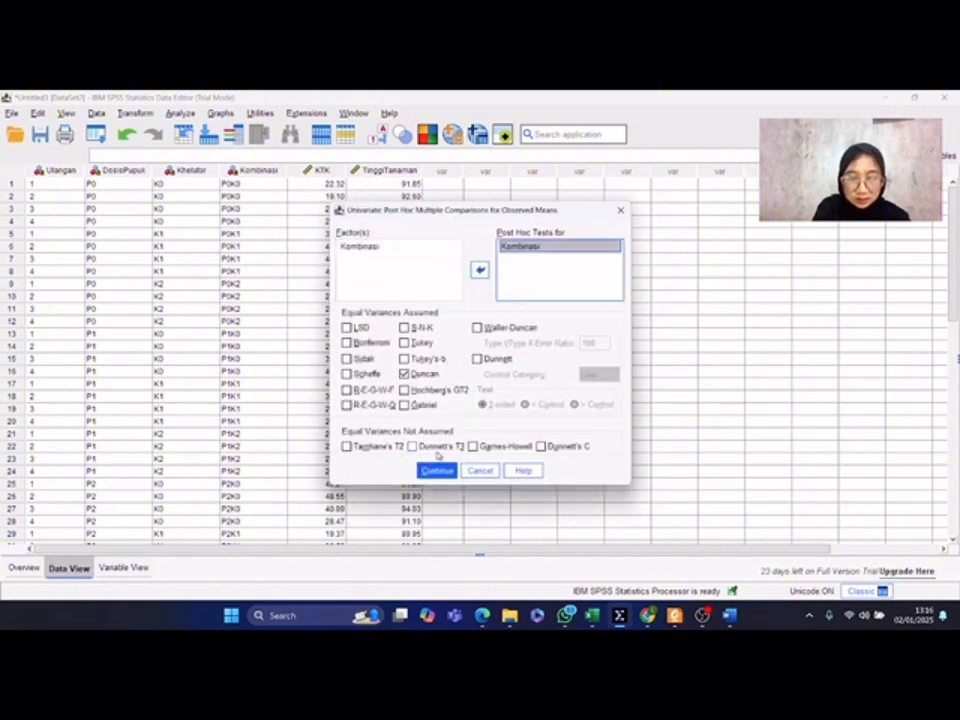
click(436, 470)
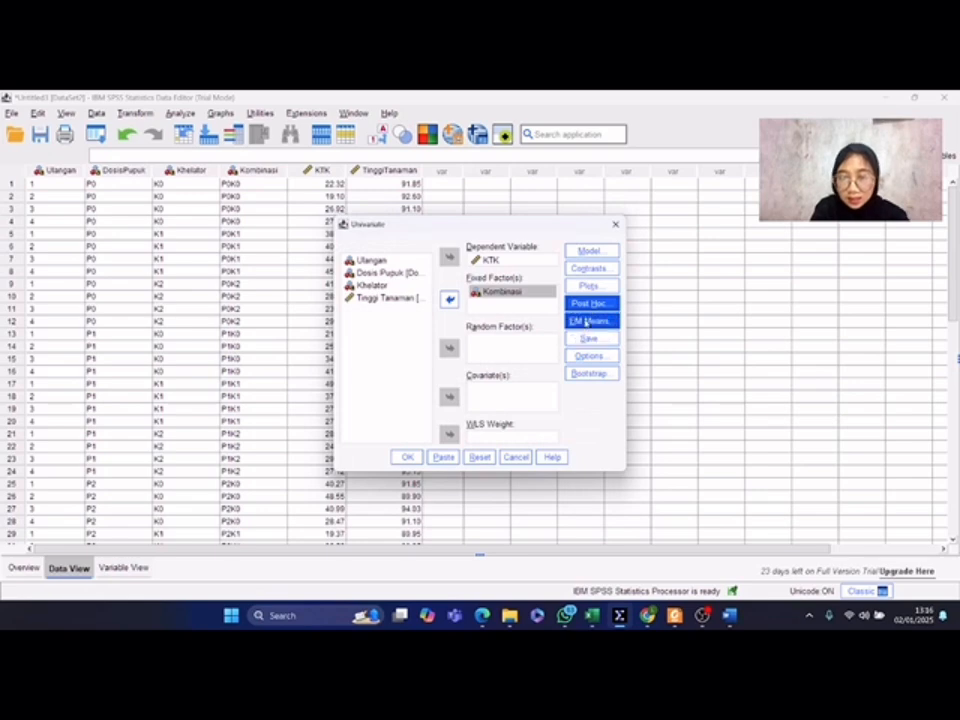
Display the (OVERALL) estimated marginal mean for the Kombinasi analysis
click(589, 321)
click(483, 316)
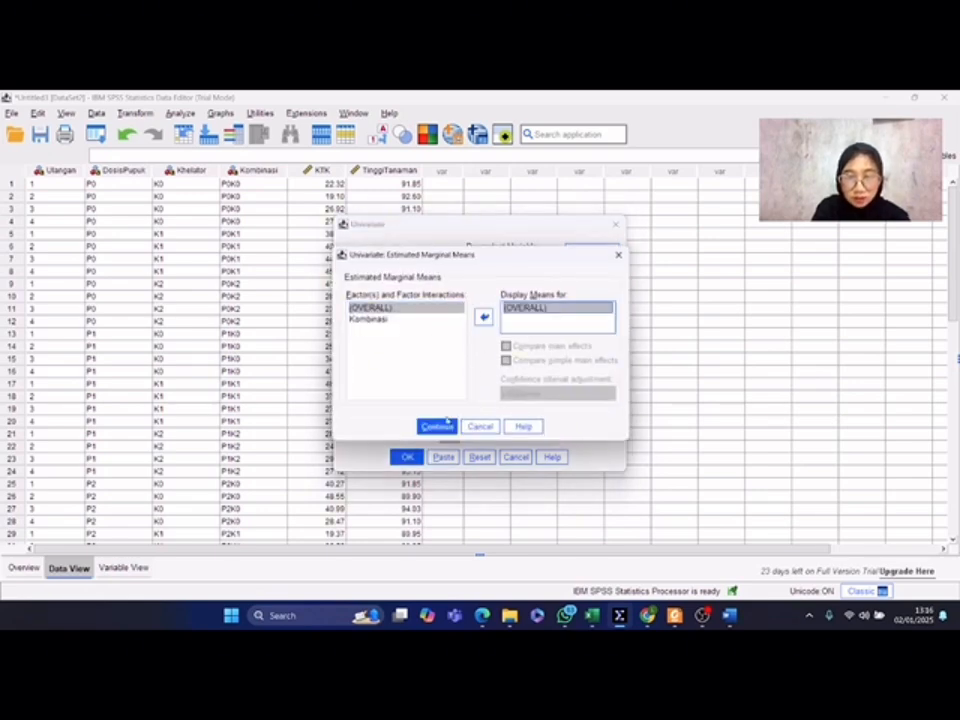
click(436, 426)
Accept the options with descriptive statistics at significance level .05 and run the Kombinasi analysis
click(589, 357)
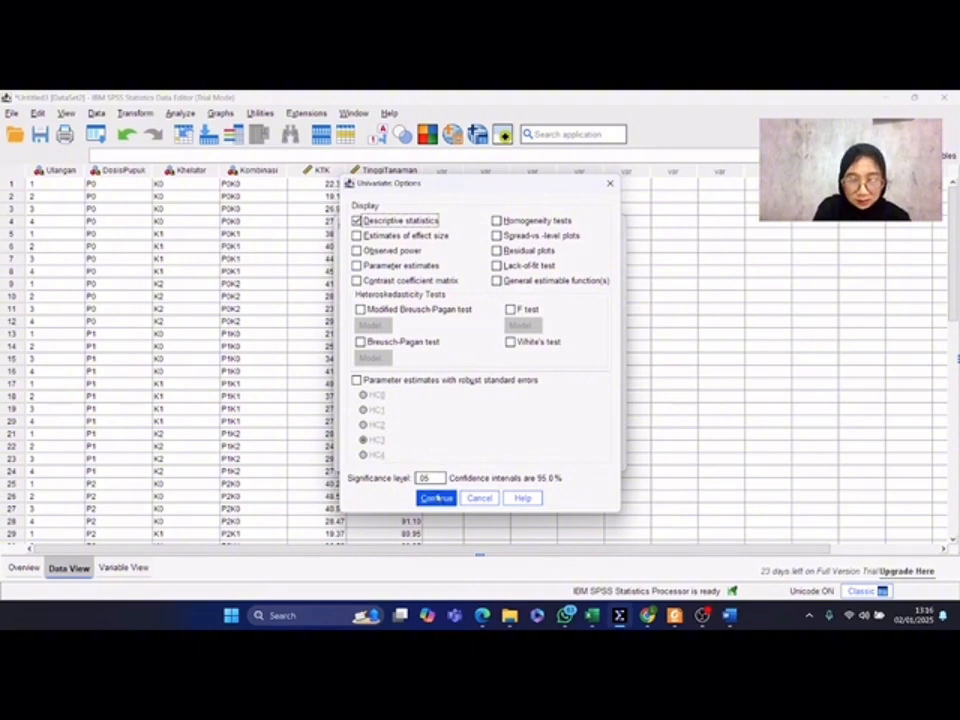
click(437, 498)
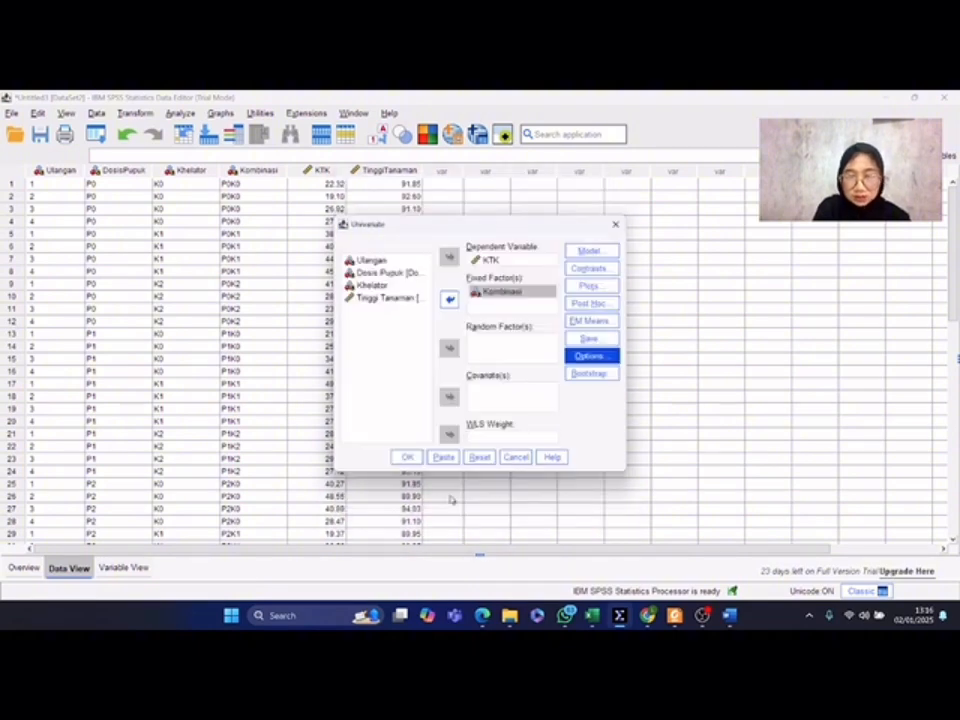
click(406, 458)
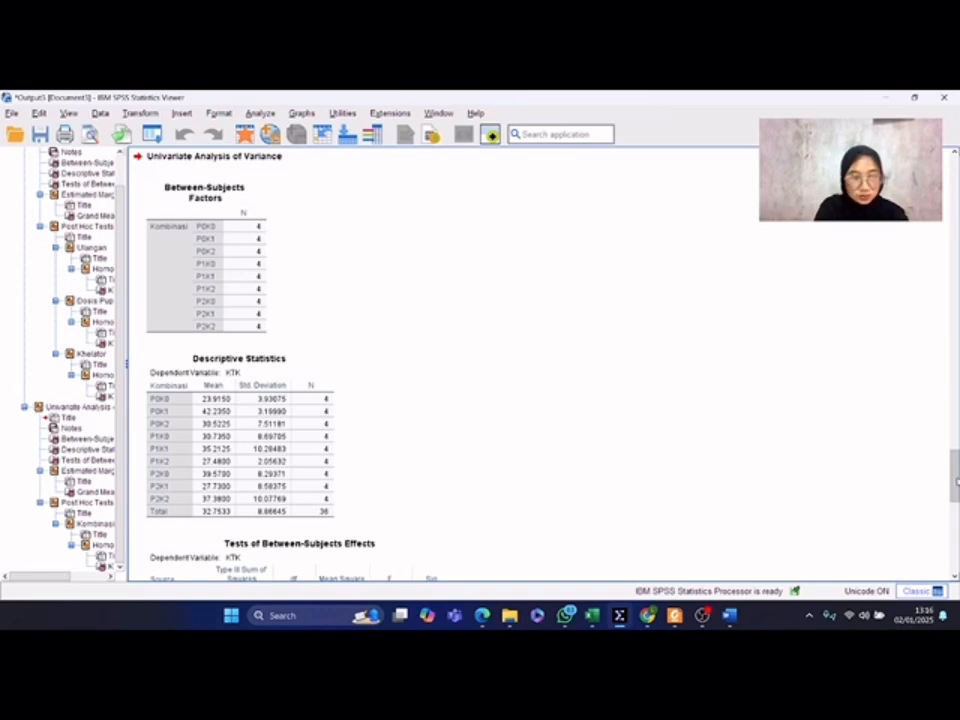
Examine the first KTK analysis: between-subjects effects and the Duncan homogeneous subsets for Ulangan, Dosis Pupuk and Khelator
scroll(955, 482, down, 10)
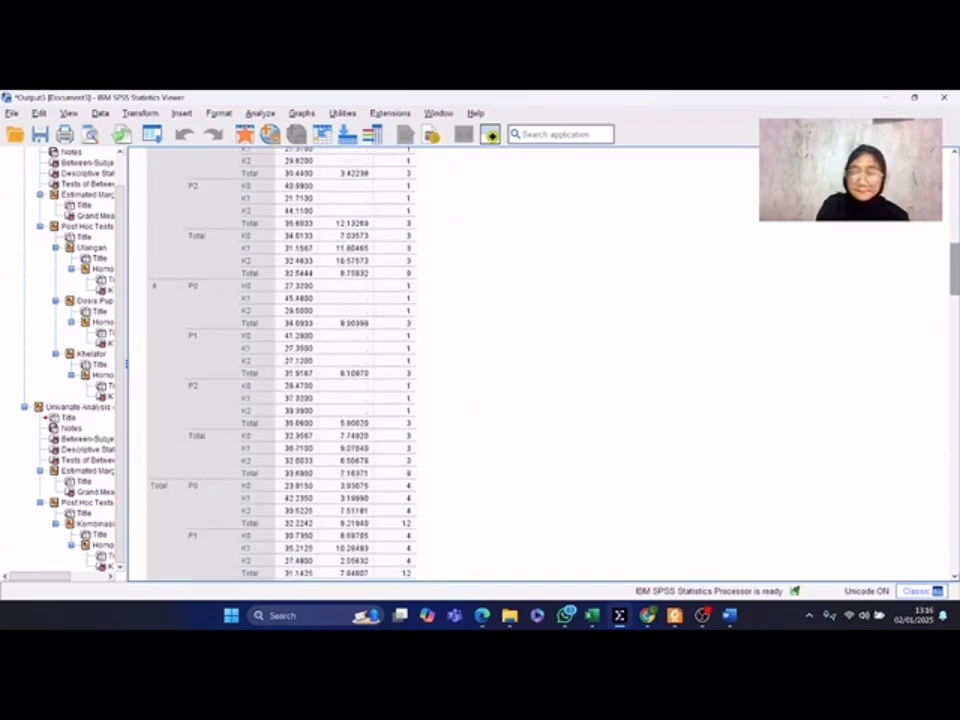
scroll(955, 165, up, 5)
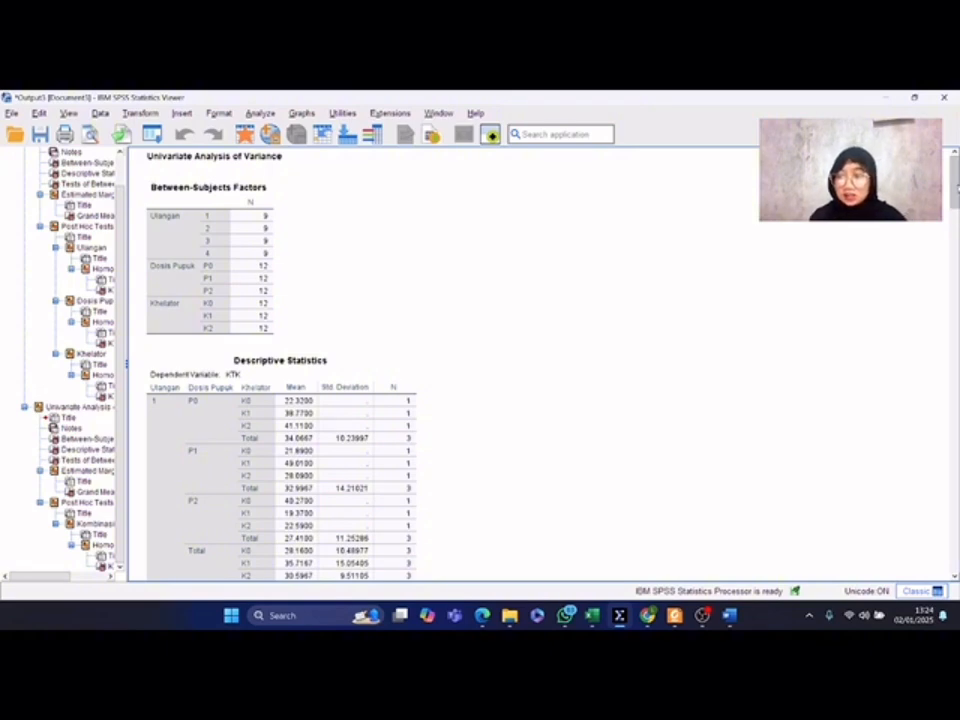
drag(957, 188, 958, 308)
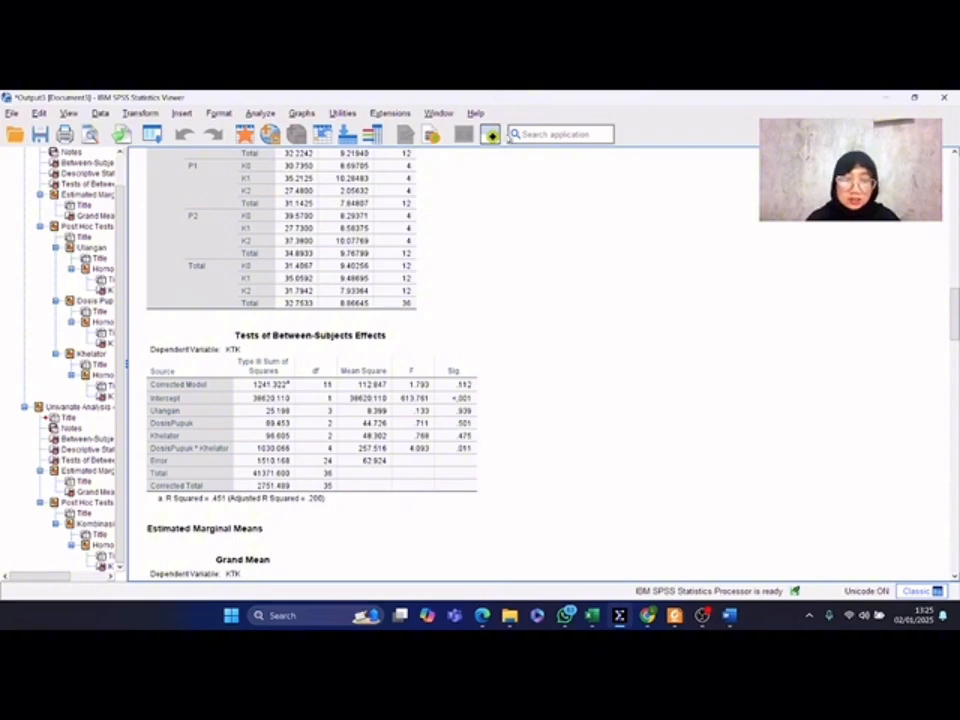
scroll(510, 244, down, 7)
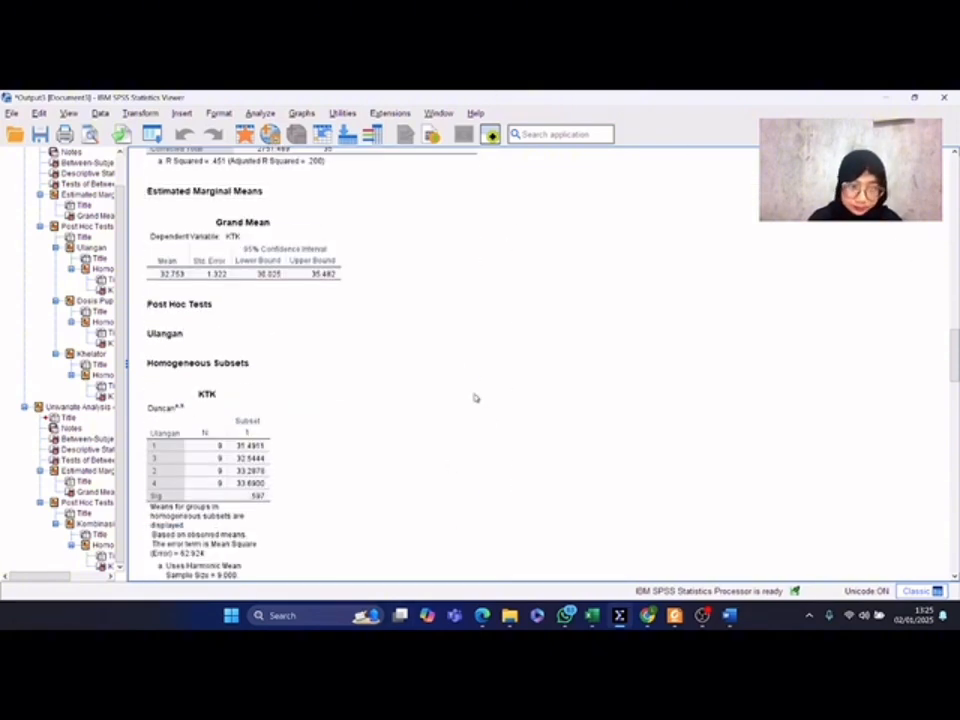
scroll(476, 399, down, 5)
scroll(475, 398, down, 1)
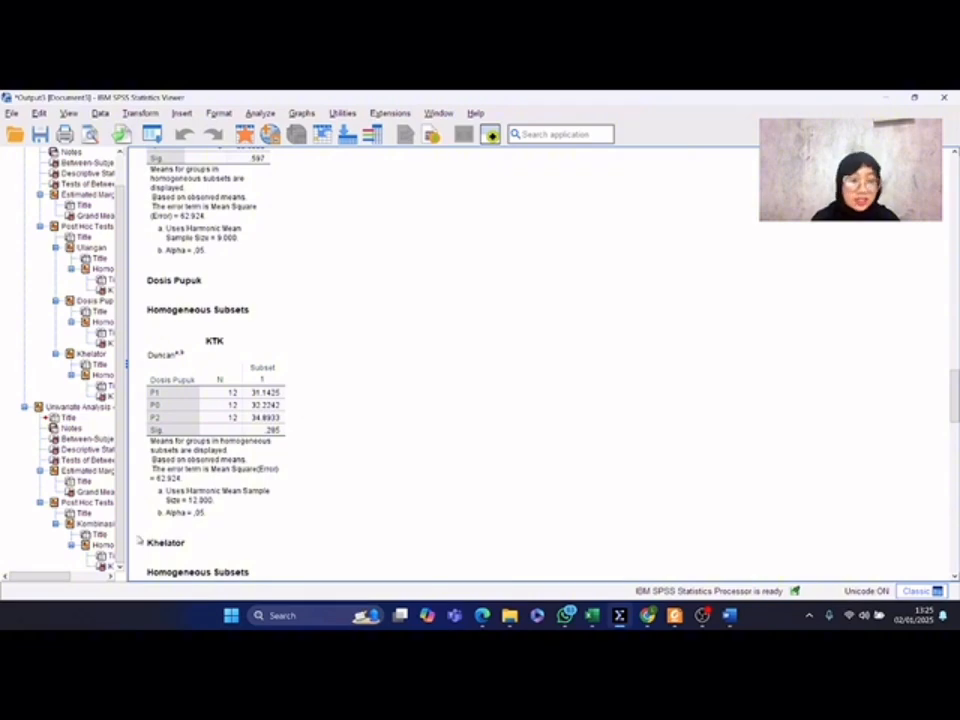
click(152, 572)
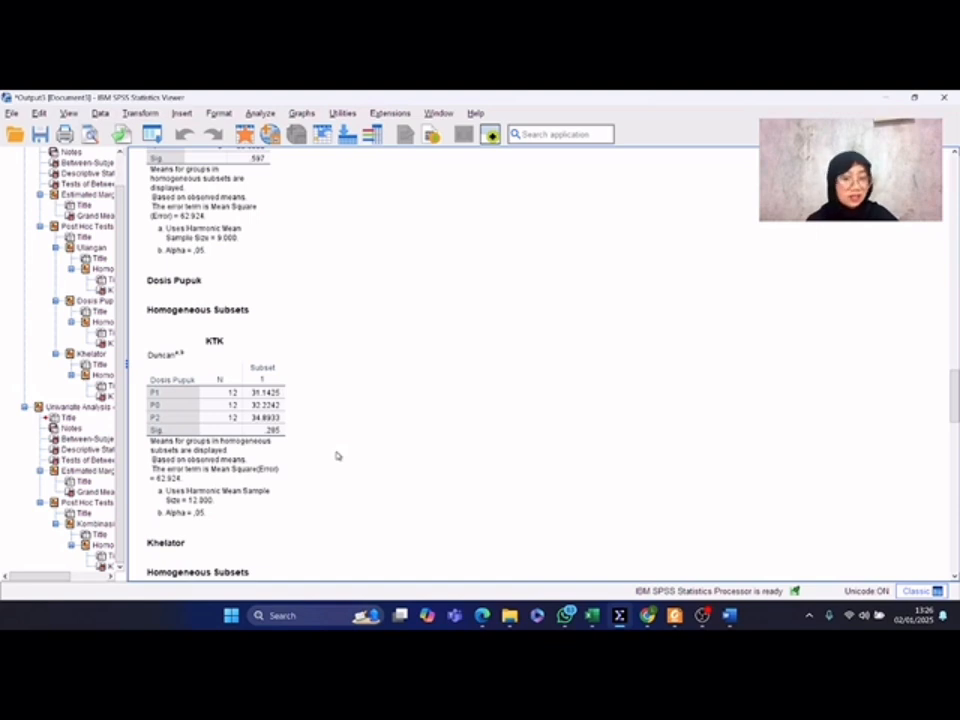
scroll(337, 456, down, 1)
scroll(337, 453, down, 3)
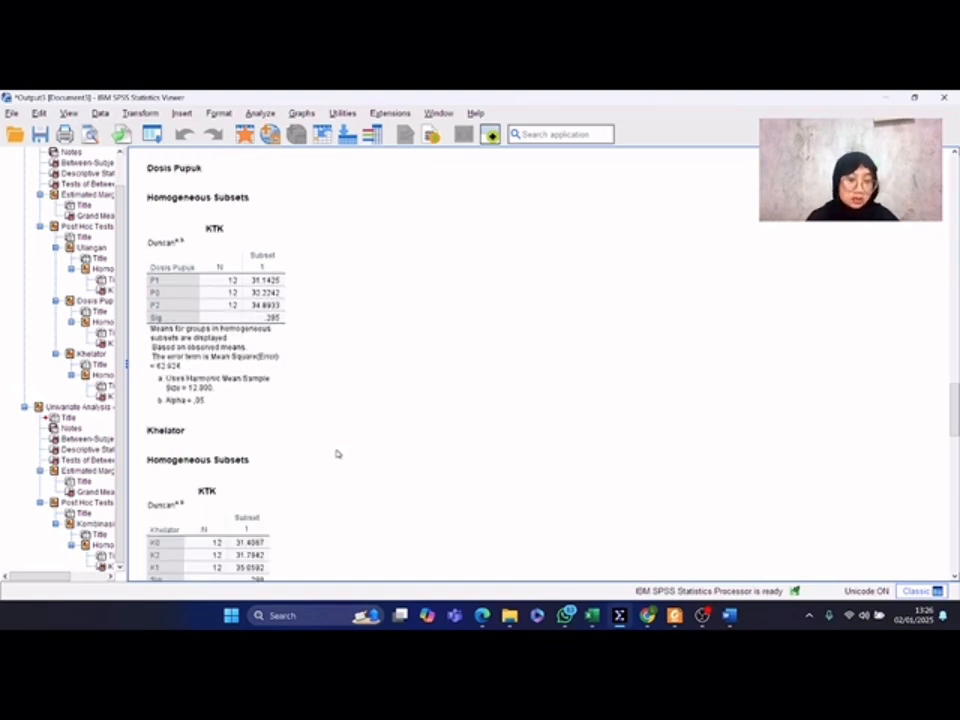
scroll(337, 453, down, 1)
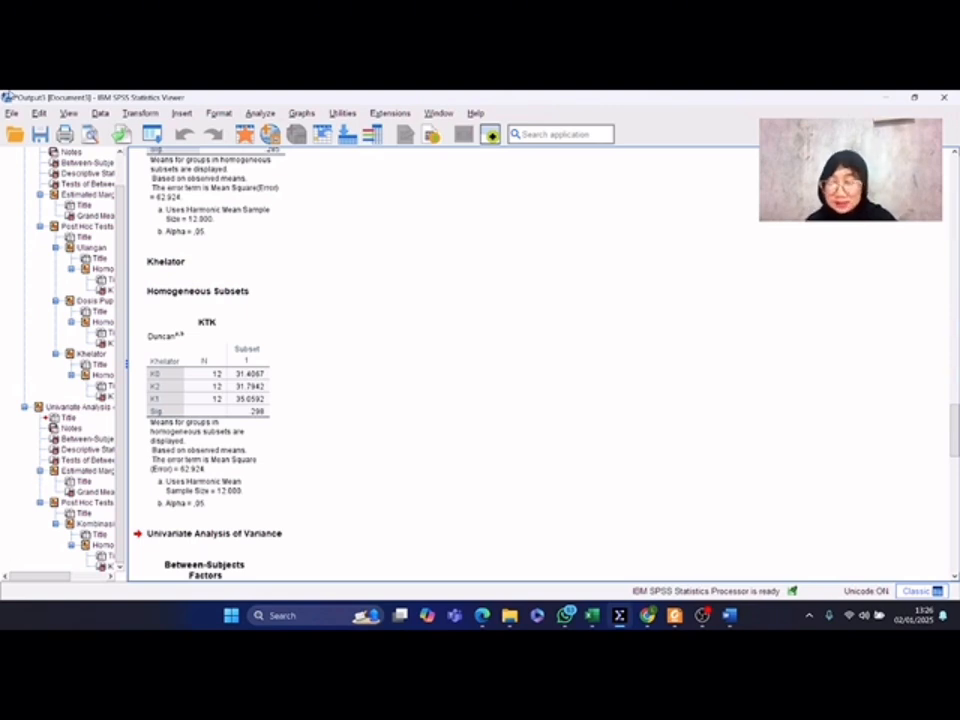
click(266, 258)
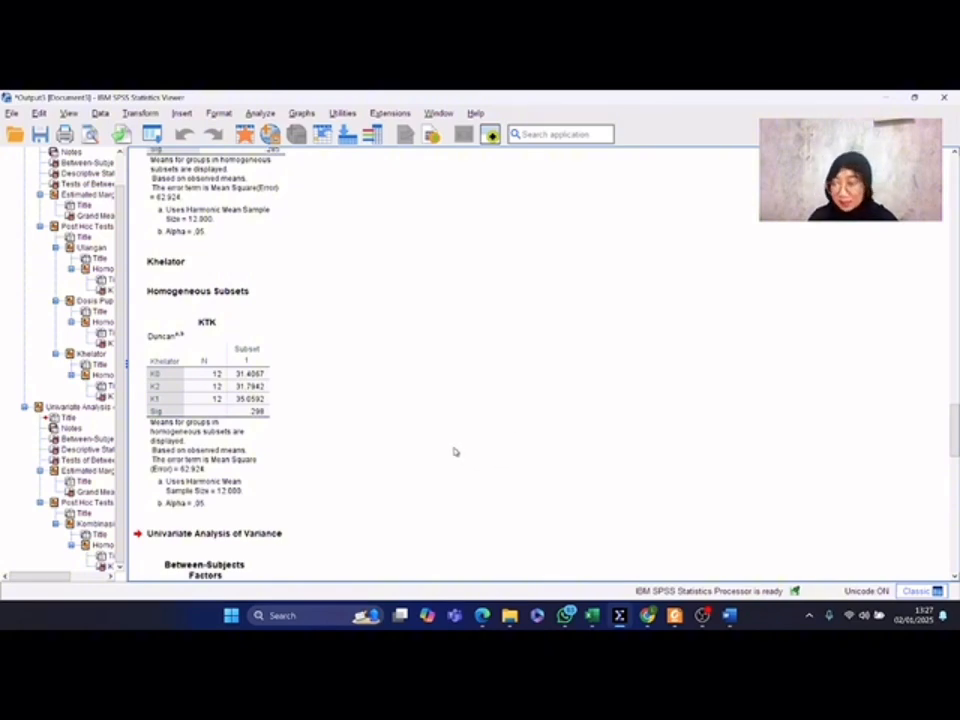
click(225, 332)
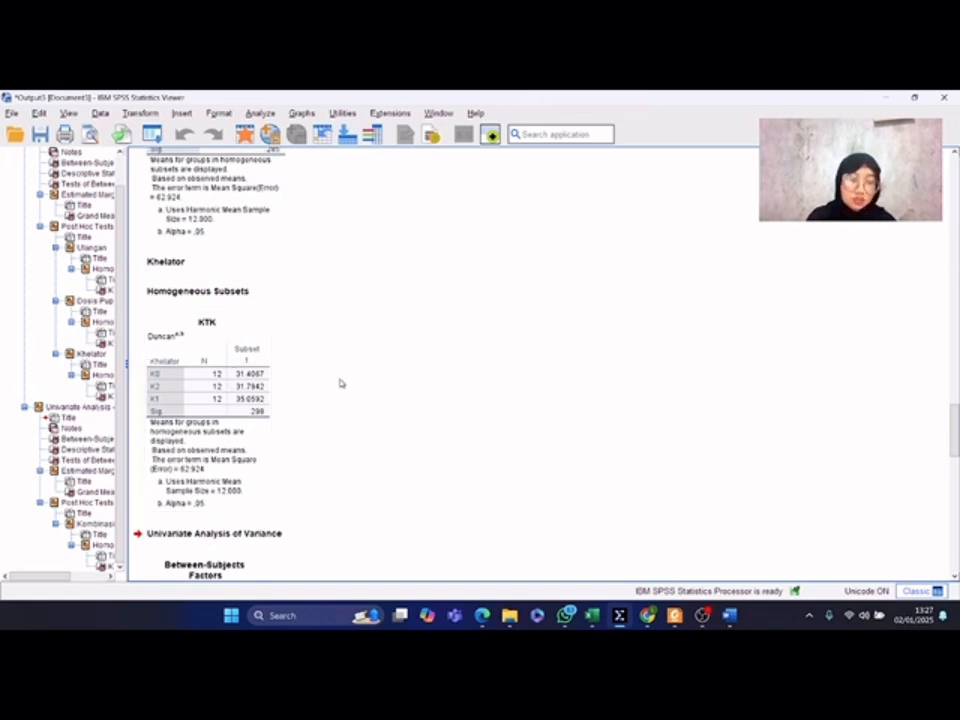
Examine the Kombinasi analysis of KTK: descriptive statistics, between-subjects effects and the Duncan homogeneous subsets
scroll(328, 448, down, 8)
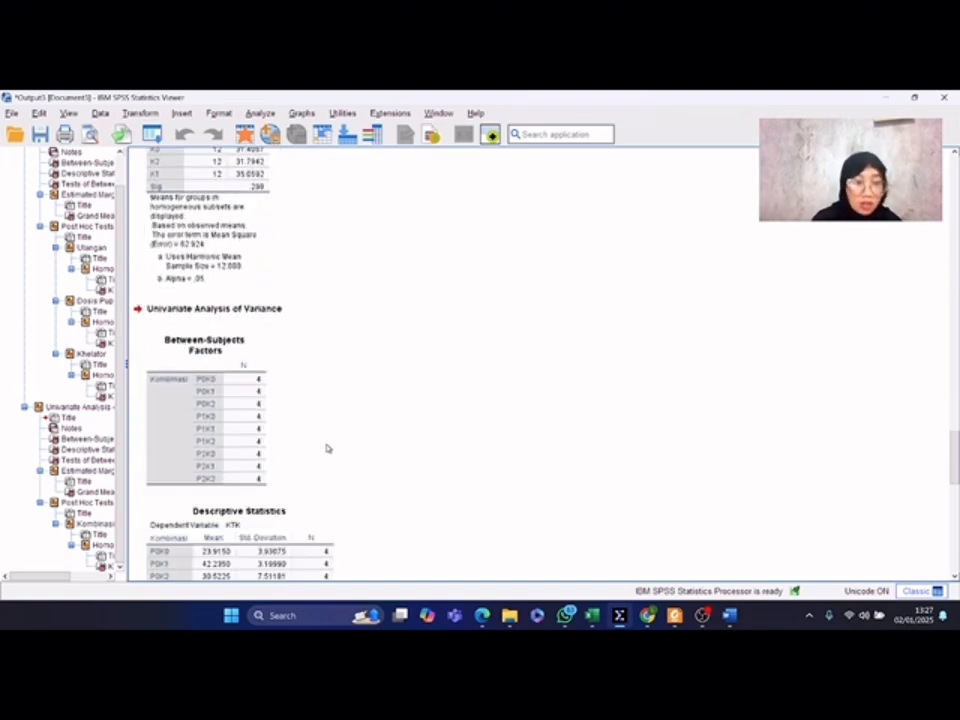
scroll(328, 448, down, 3)
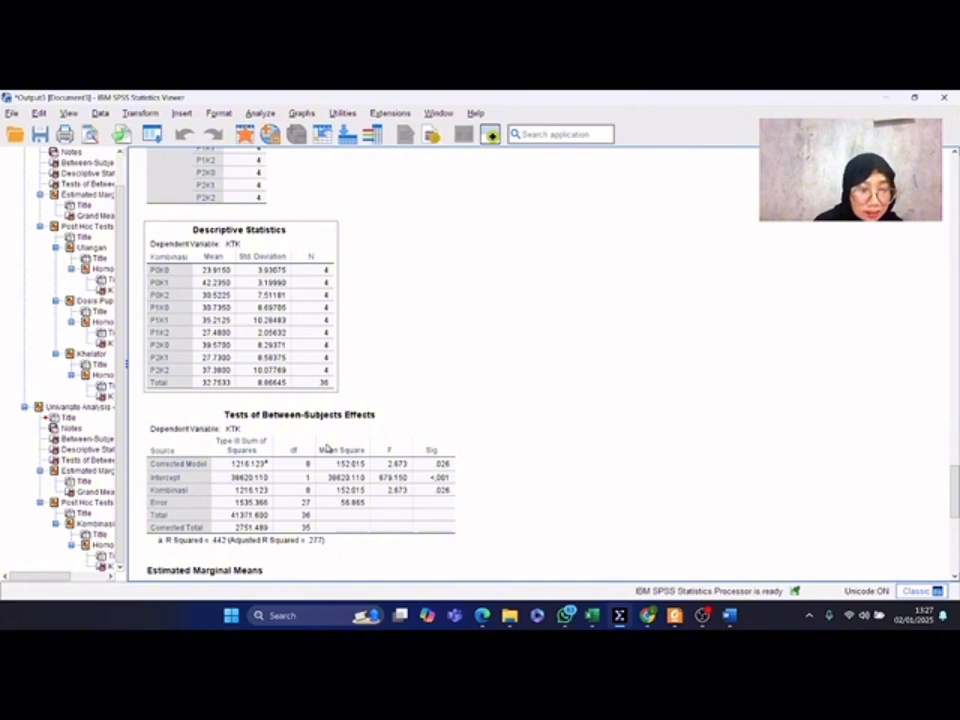
scroll(328, 448, down, 5)
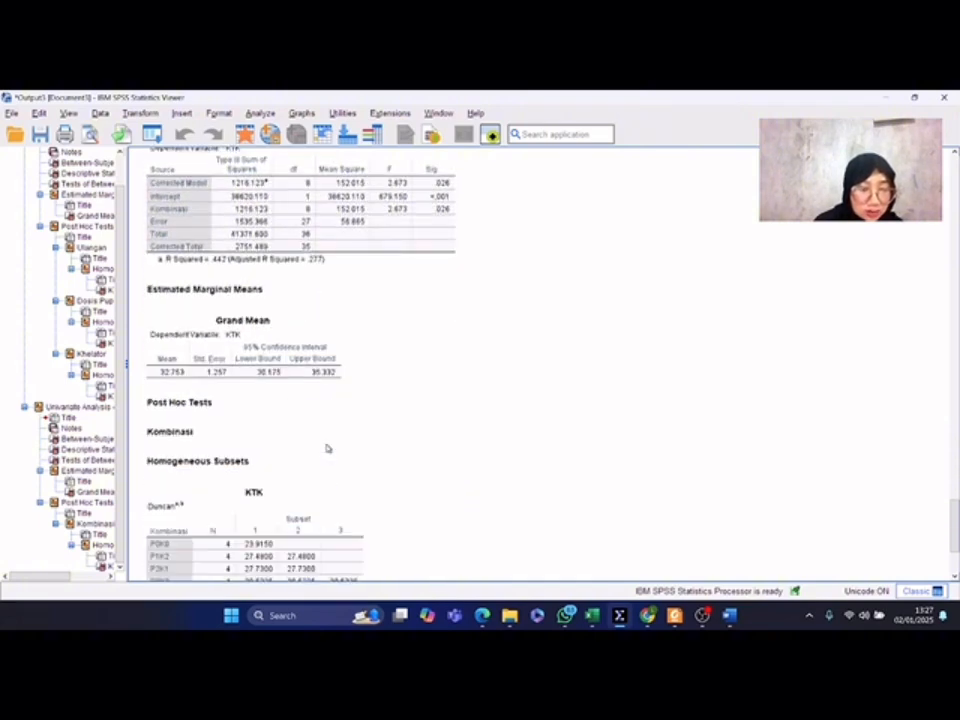
scroll(327, 448, down, 1)
scroll(327, 448, down, 2)
click(316, 450)
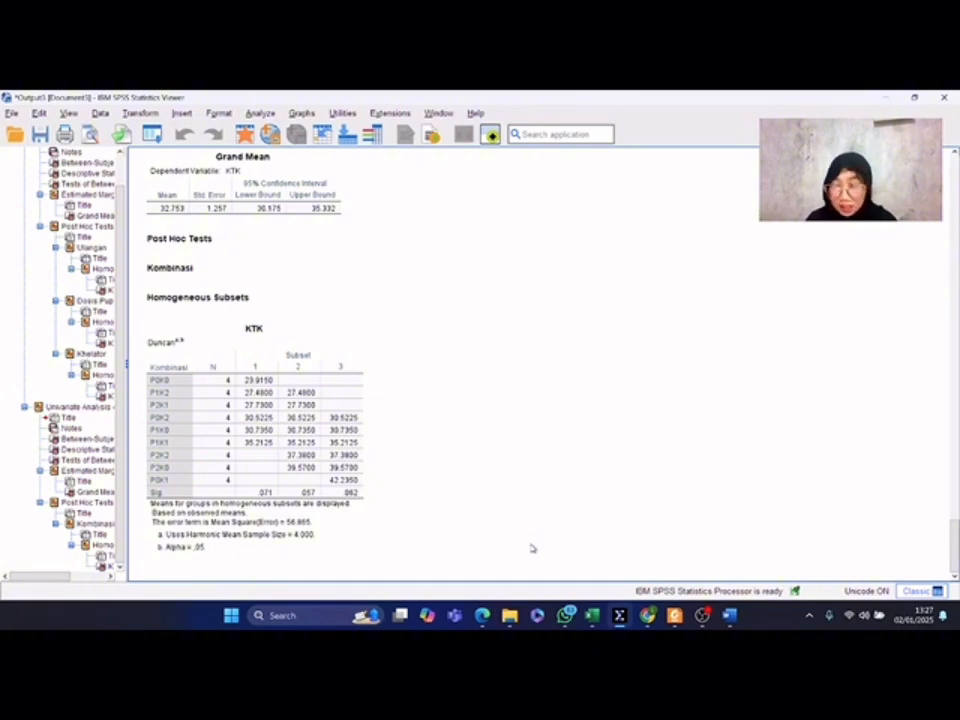
click(150, 347)
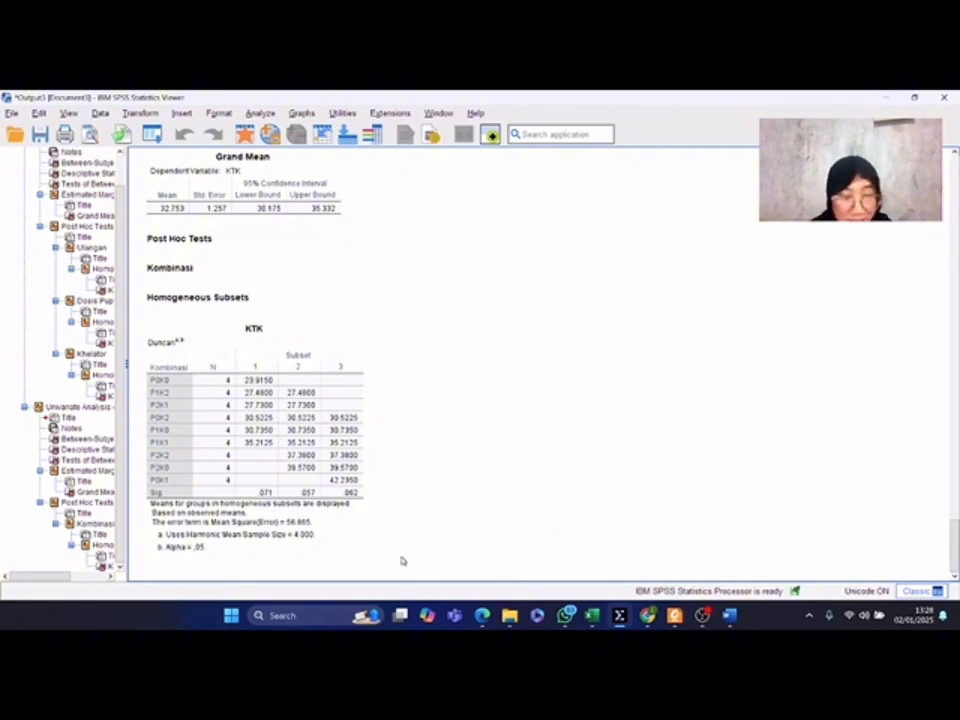
click(343, 430)
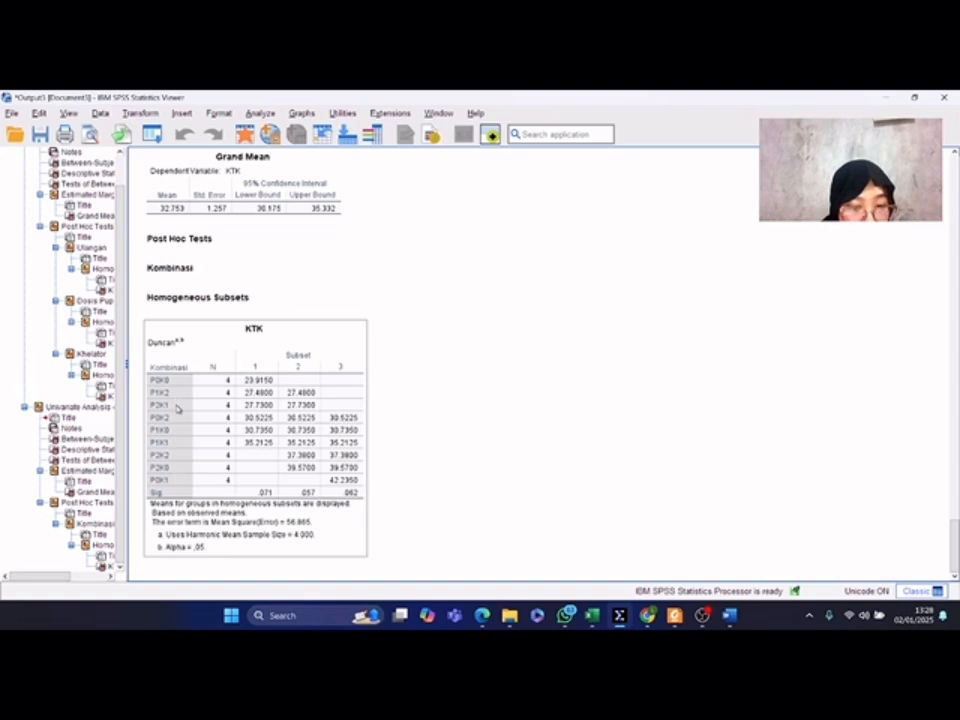
click(467, 433)
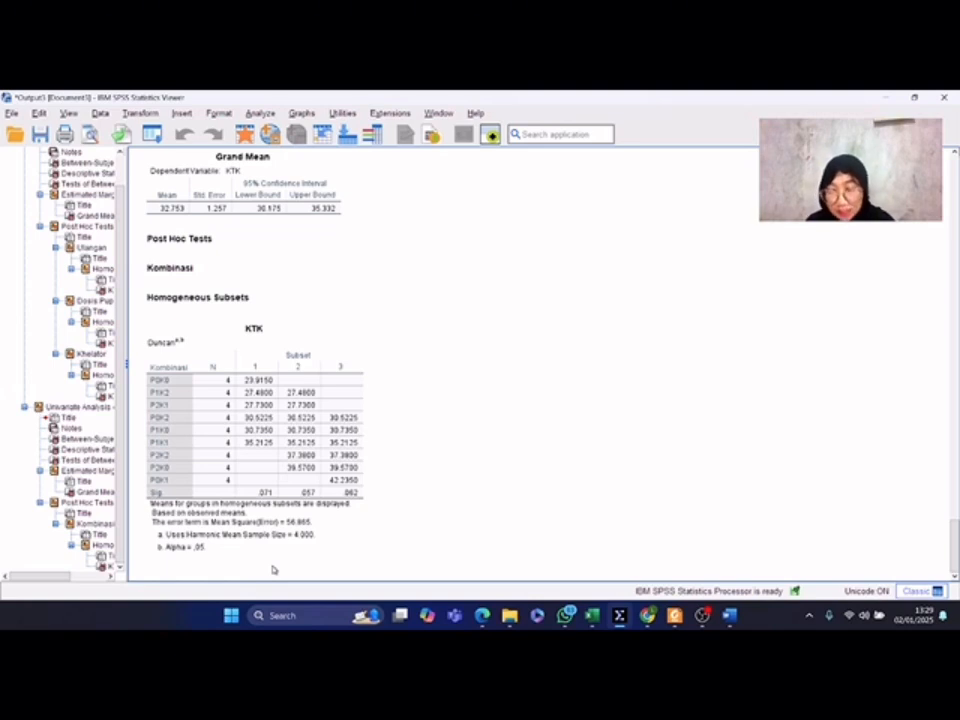
click(160, 489)
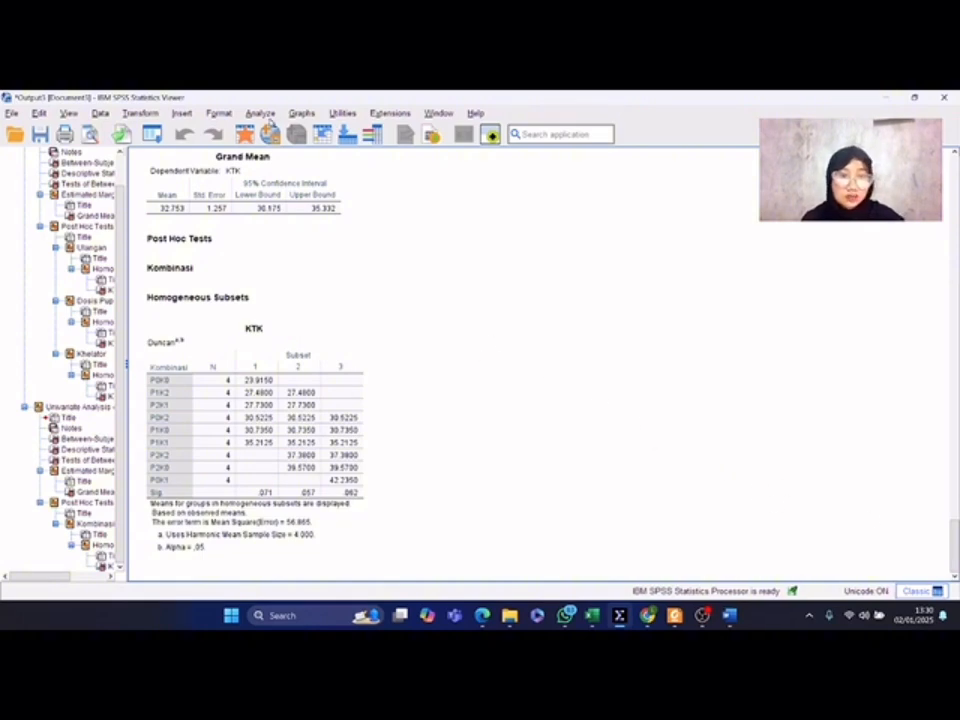
Run a two-tailed Pearson bivariate correlation between KTK and Tinggi Tanaman with significant correlations flagged
click(262, 115)
mouse_move(368, 302)
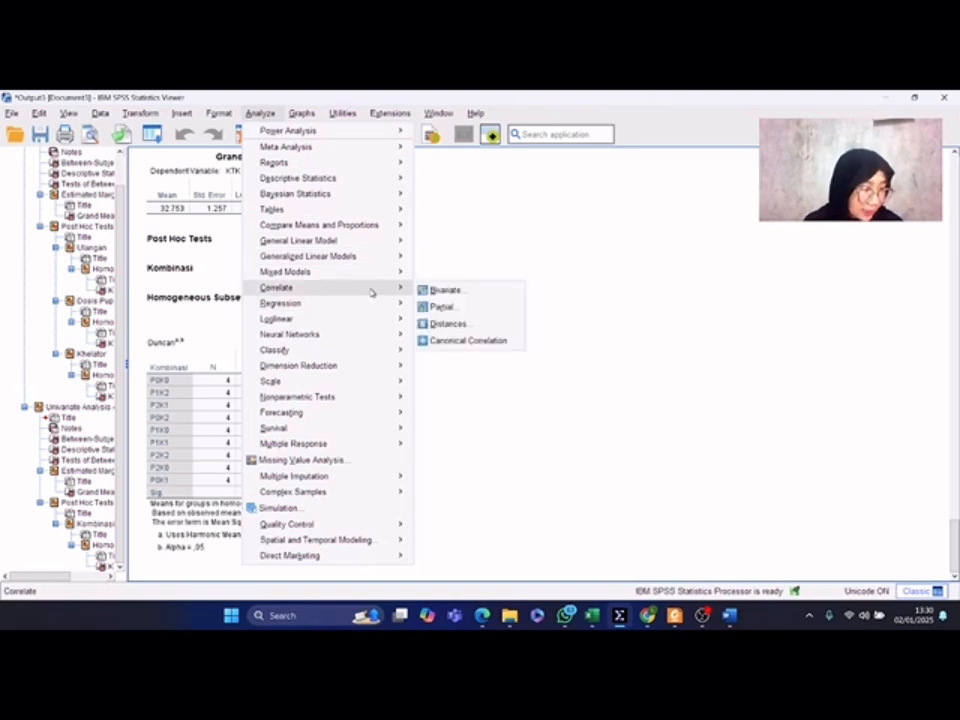
click(447, 290)
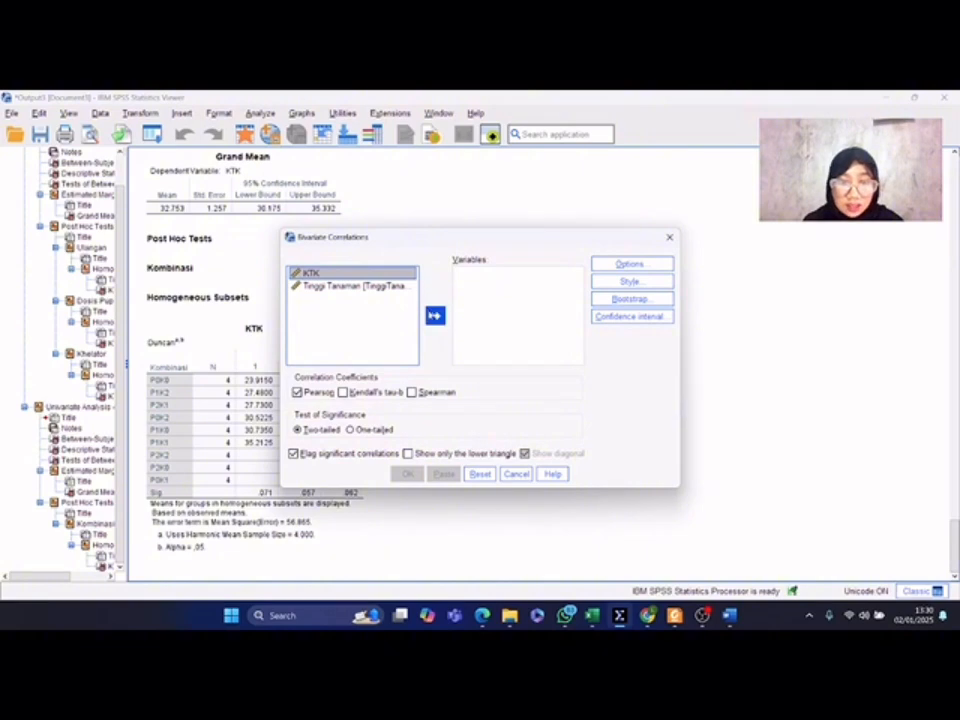
click(434, 315)
click(355, 273)
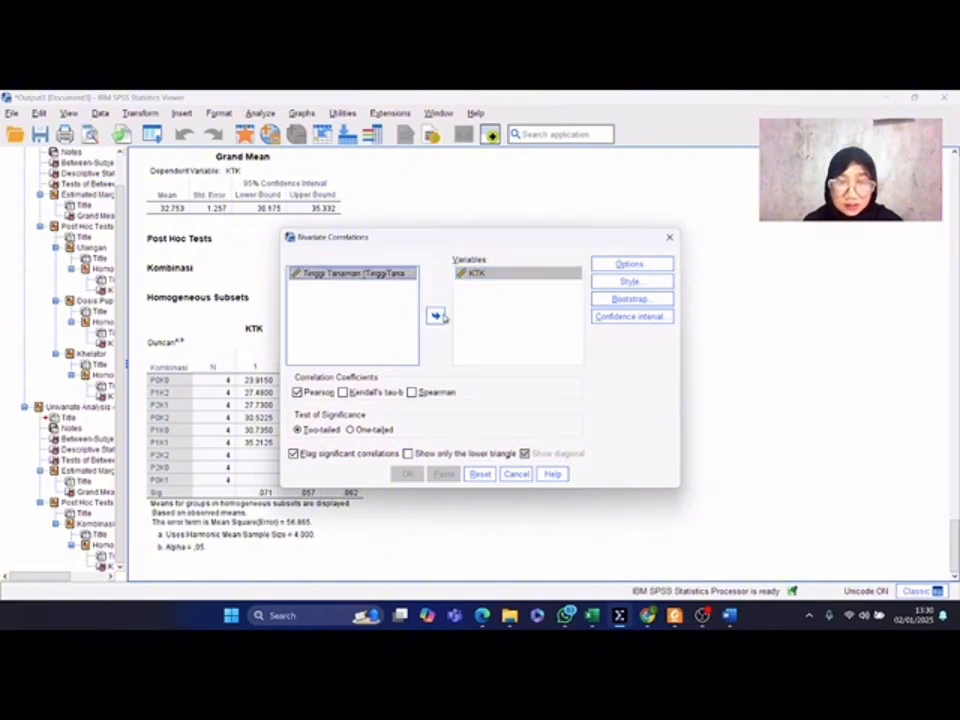
click(435, 315)
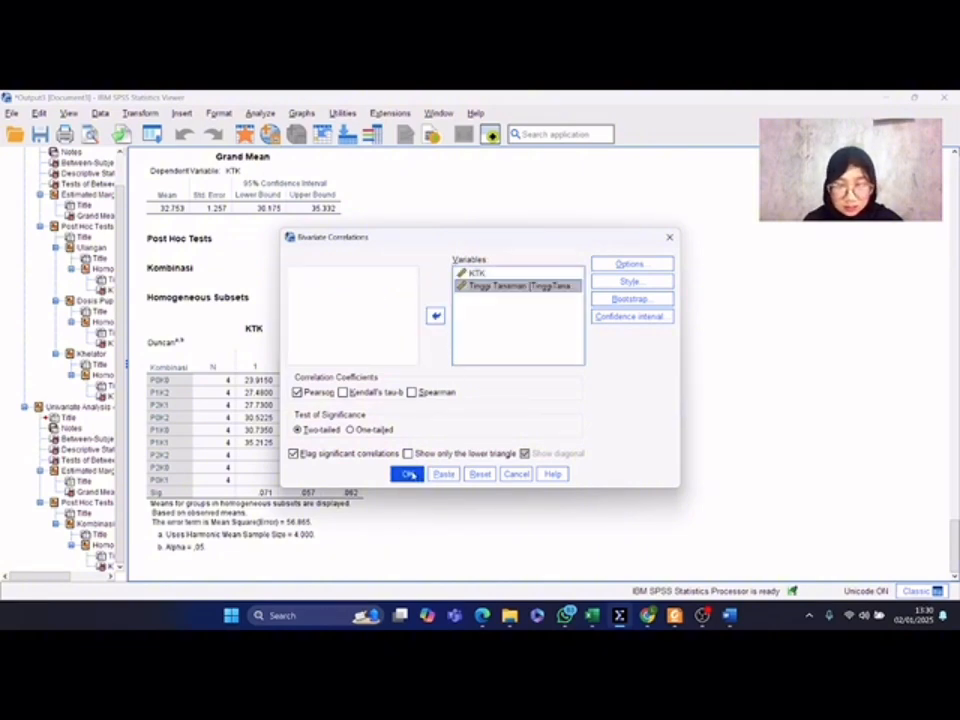
click(408, 474)
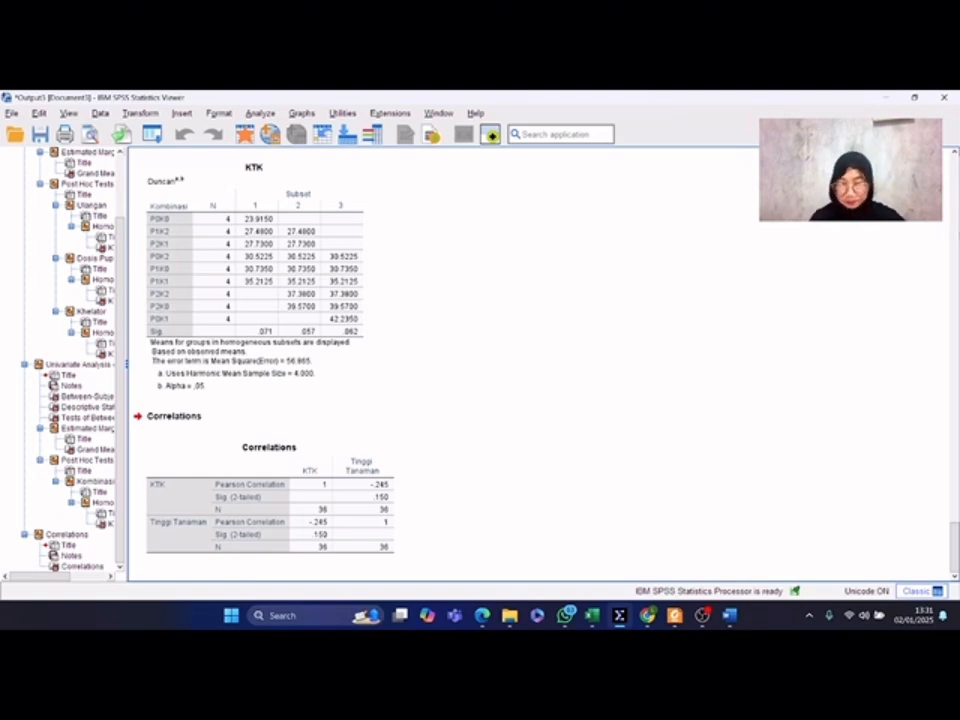
mouse_move(592, 615)
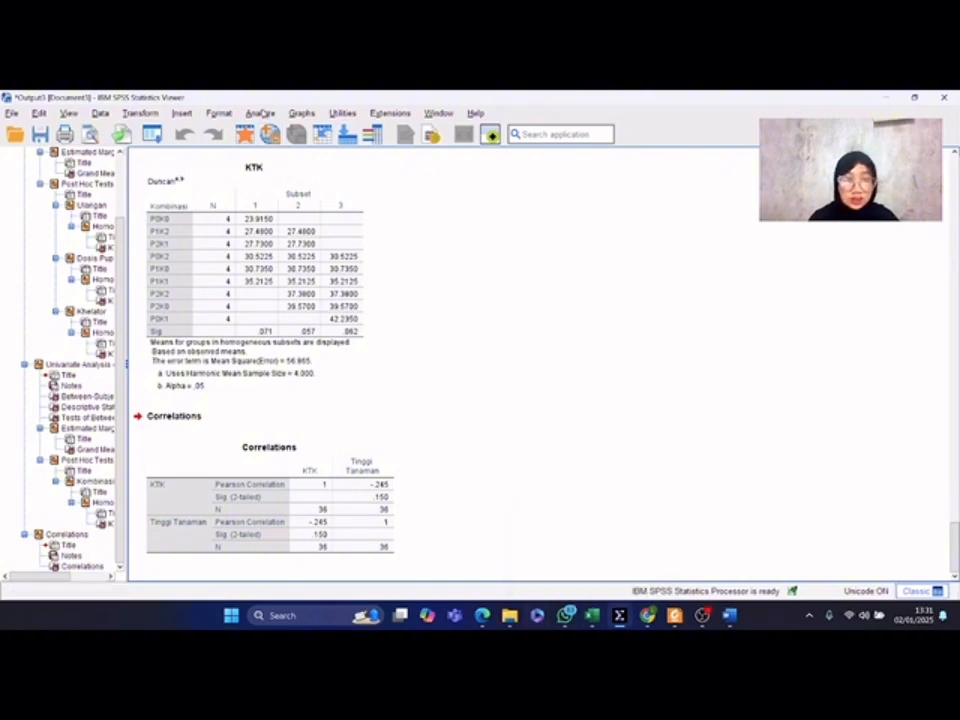
Create a simple scatterplot with Tinggi Tanaman on the Y axis and KTK on the X axis
click(272, 116)
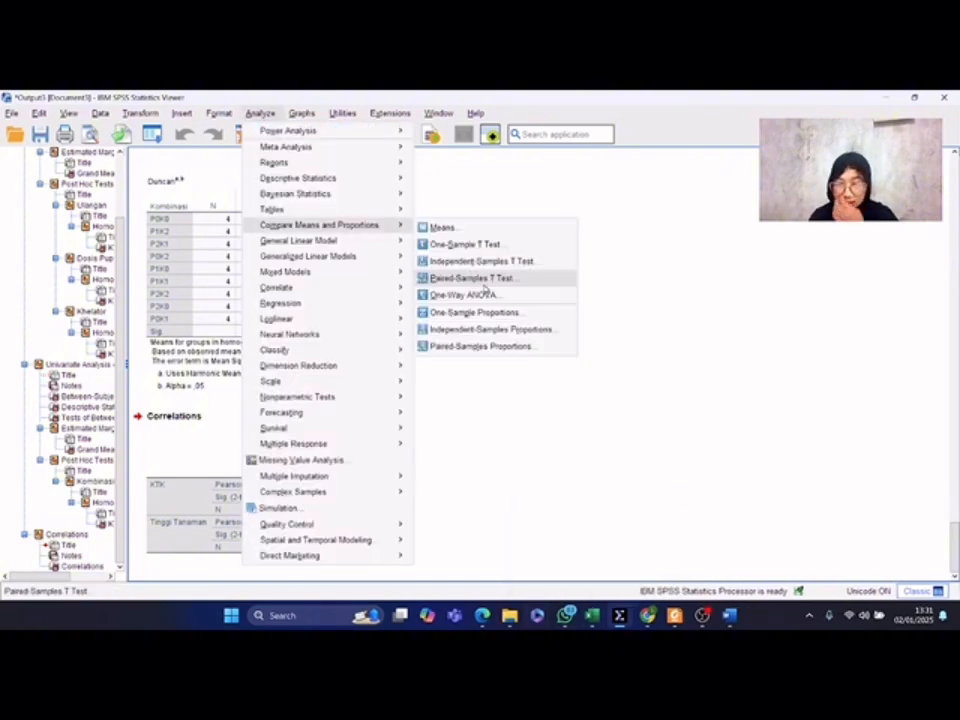
click(305, 114)
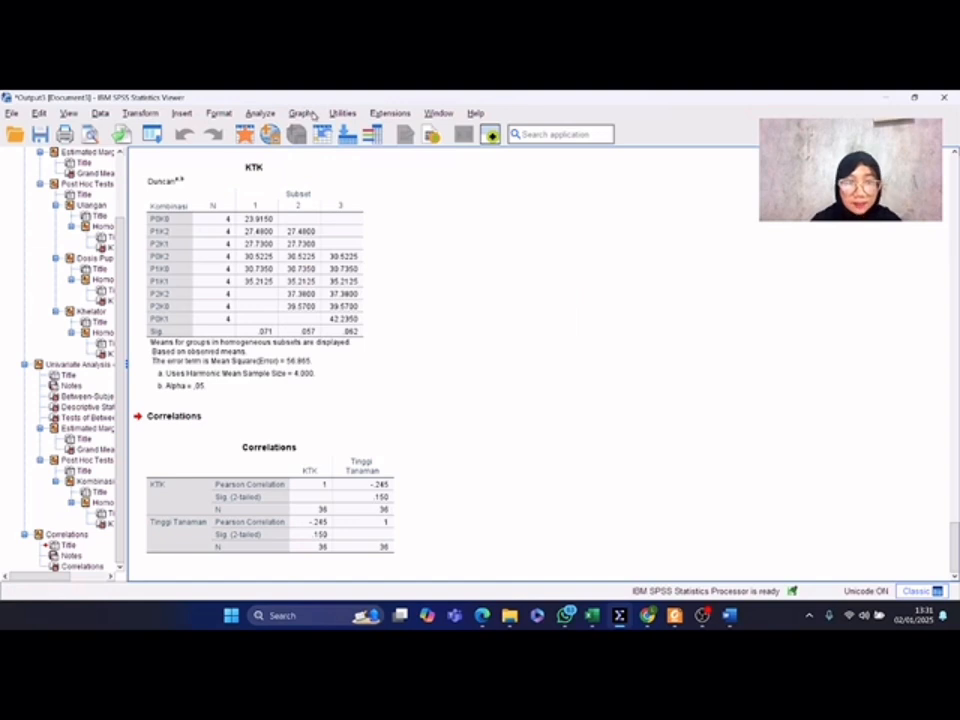
click(314, 116)
mouse_move(343, 115)
mouse_move(302, 114)
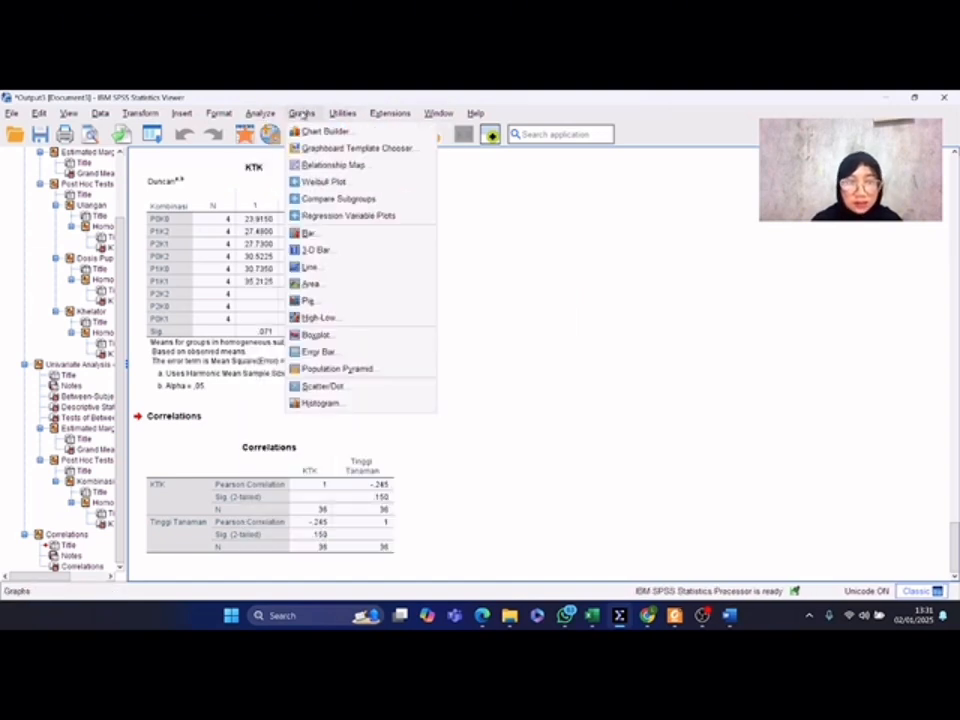
click(370, 386)
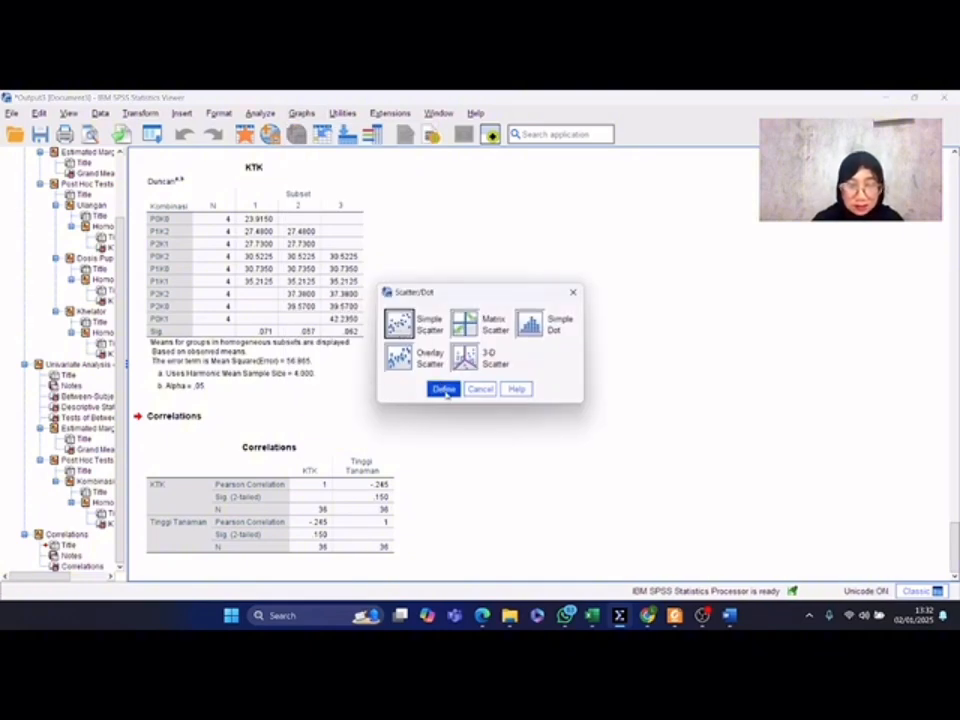
click(443, 389)
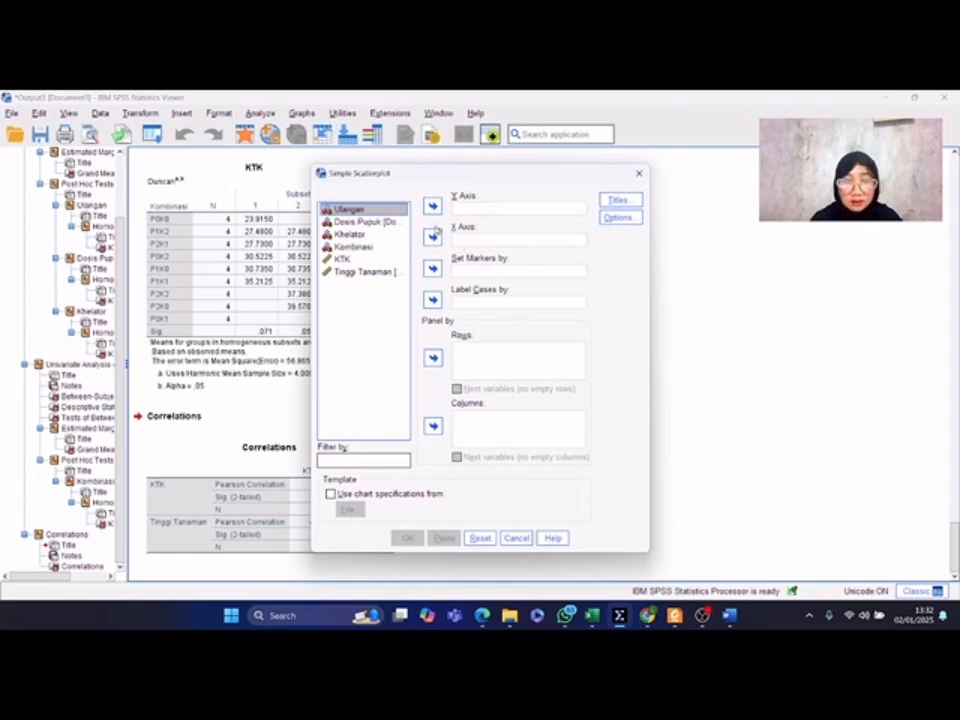
click(392, 272)
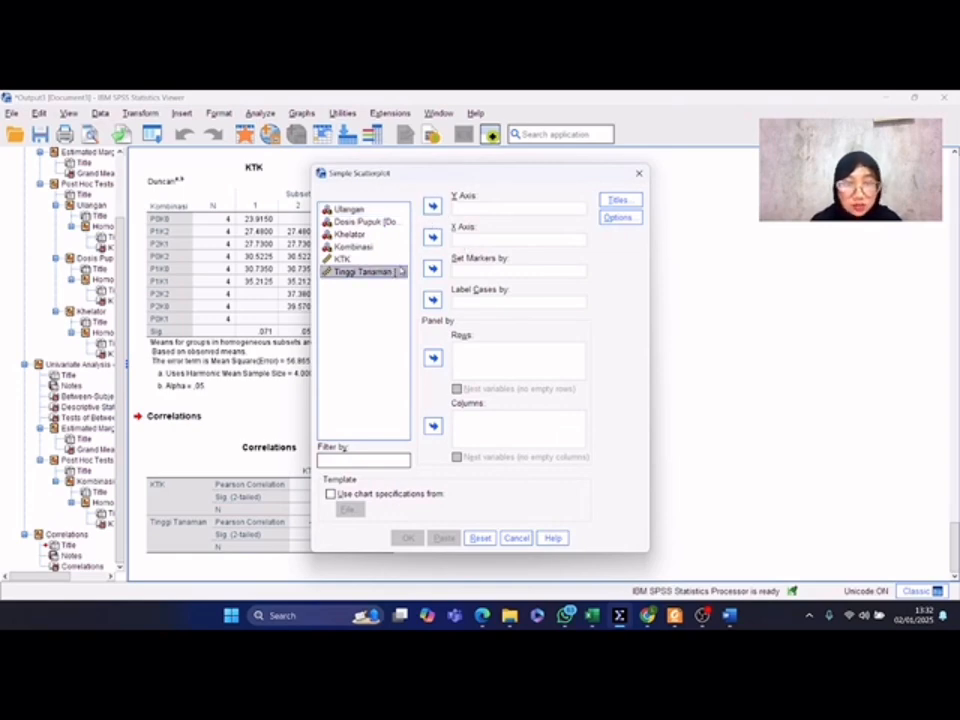
click(432, 206)
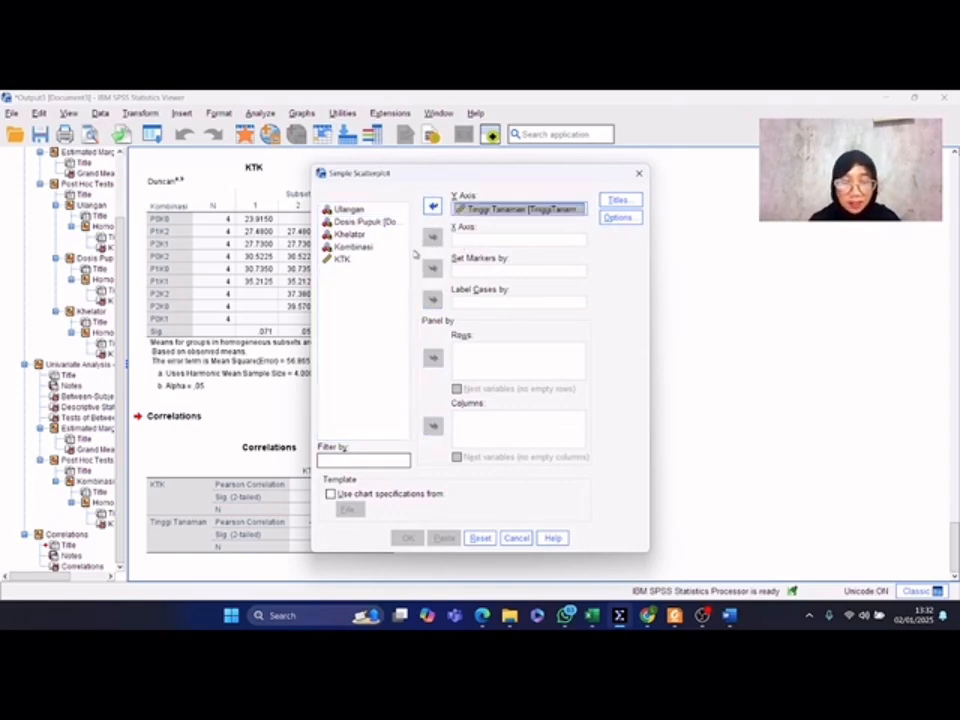
click(342, 258)
click(432, 237)
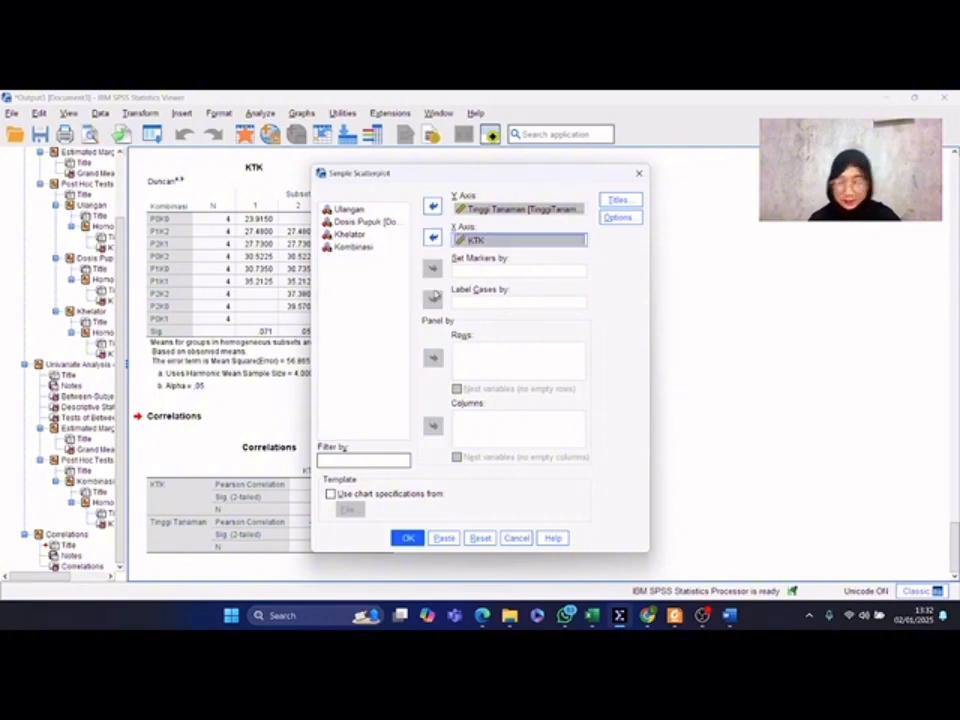
click(407, 537)
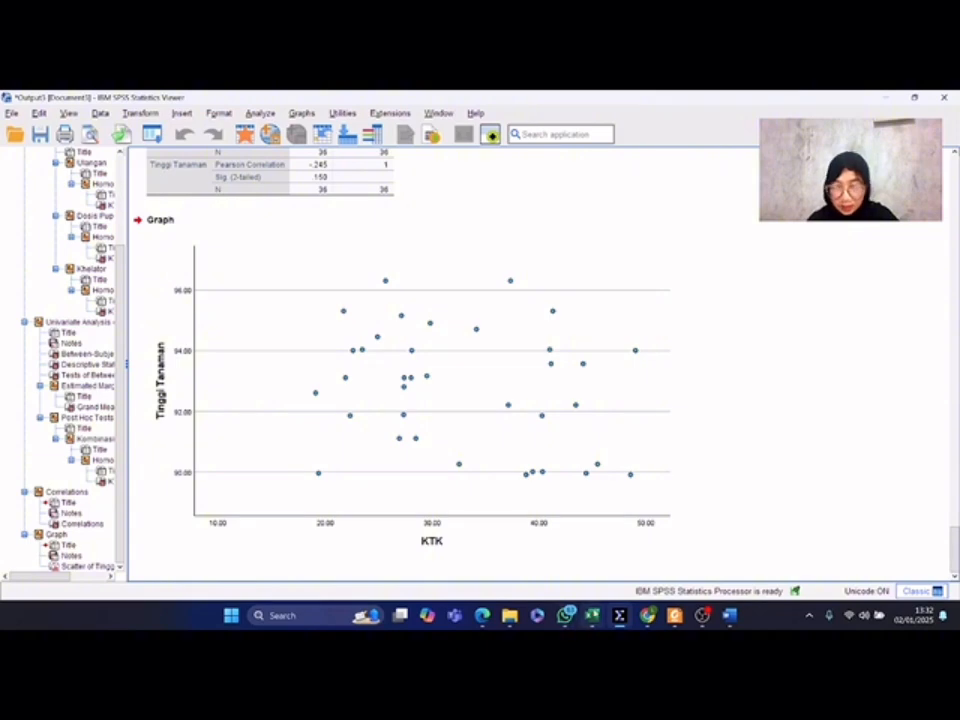
Add a linear fit line at total to the Tinggi Tanaman by KTK scatterplot, with no confidence intervals and the label attached
click(444, 476)
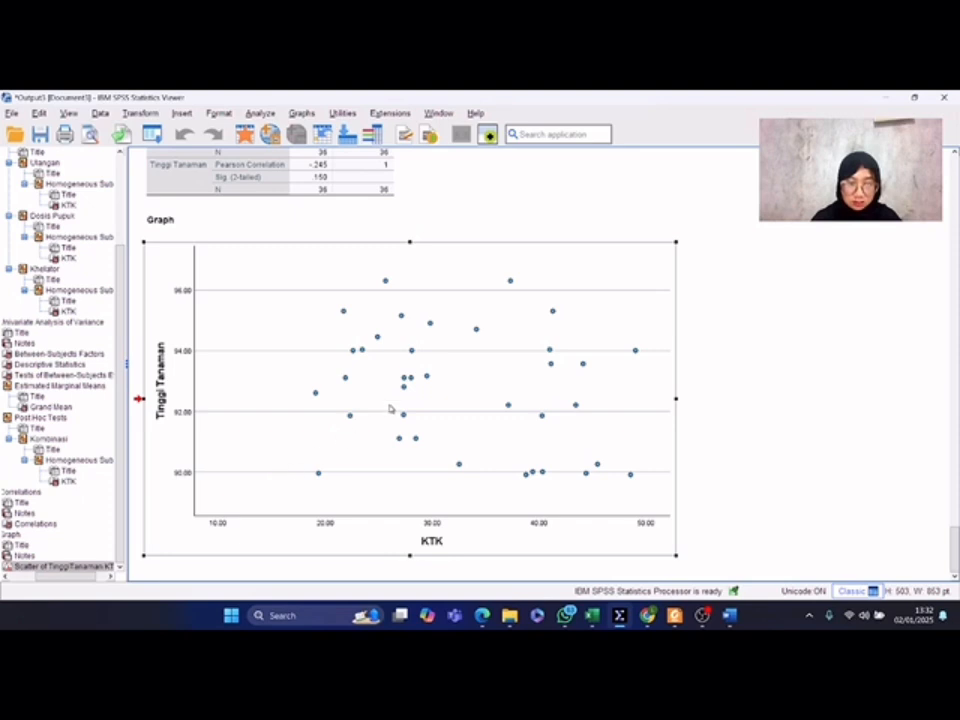
double_click(479, 382)
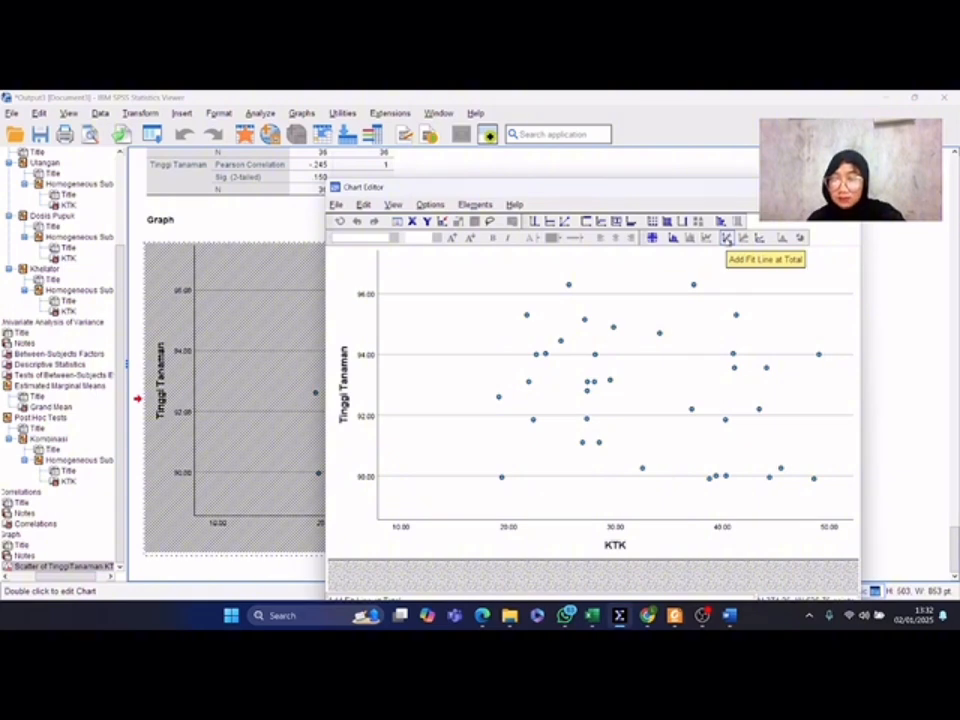
key(alt+f)
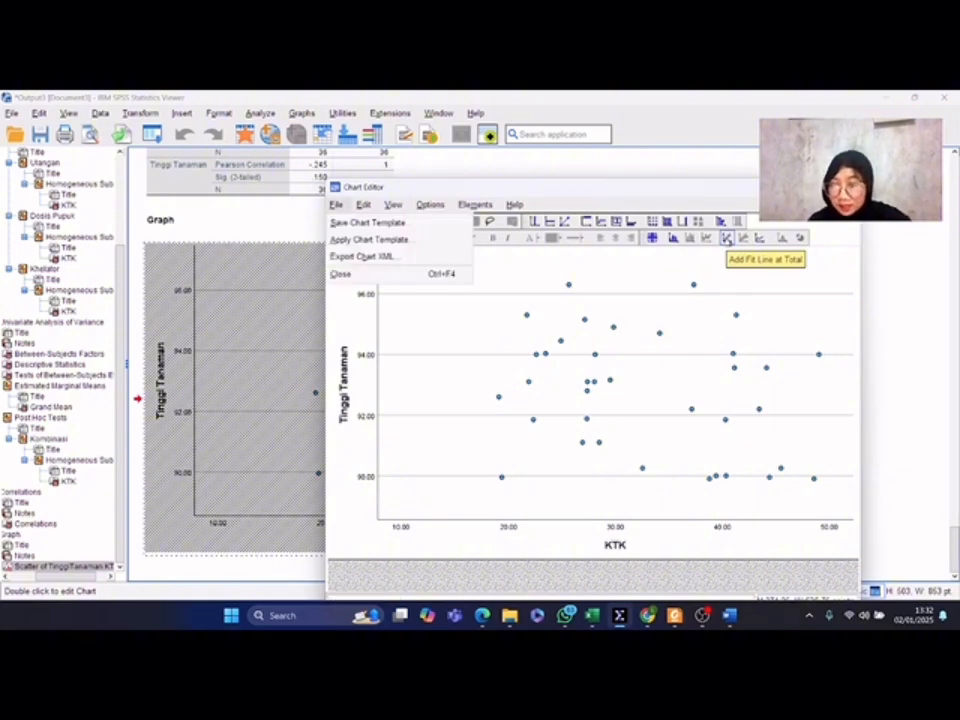
click(726, 238)
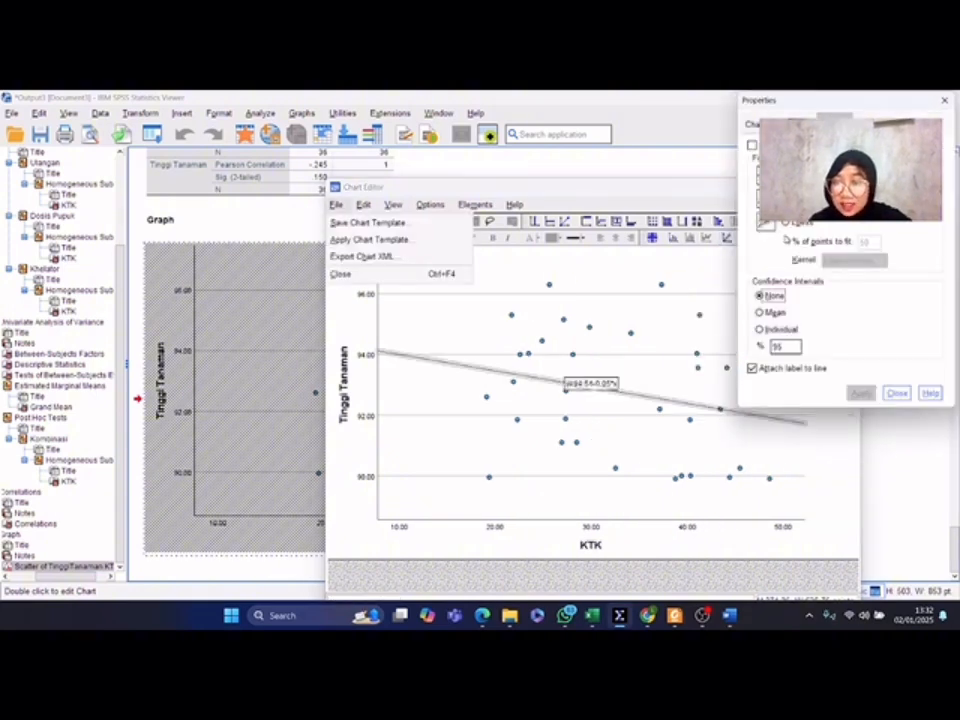
key(Escape)
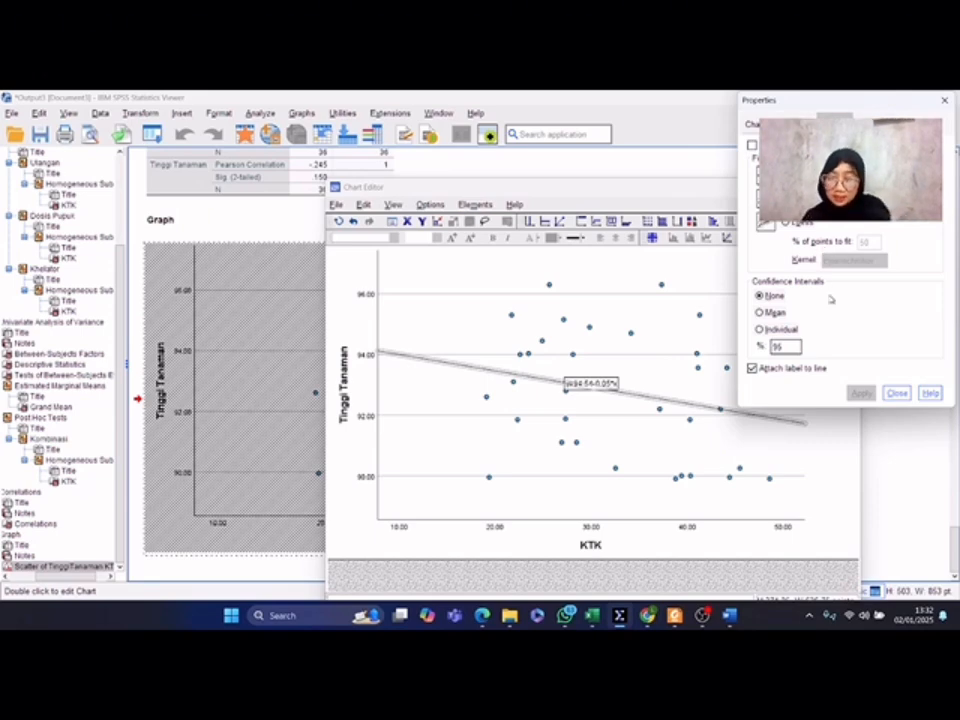
click(897, 393)
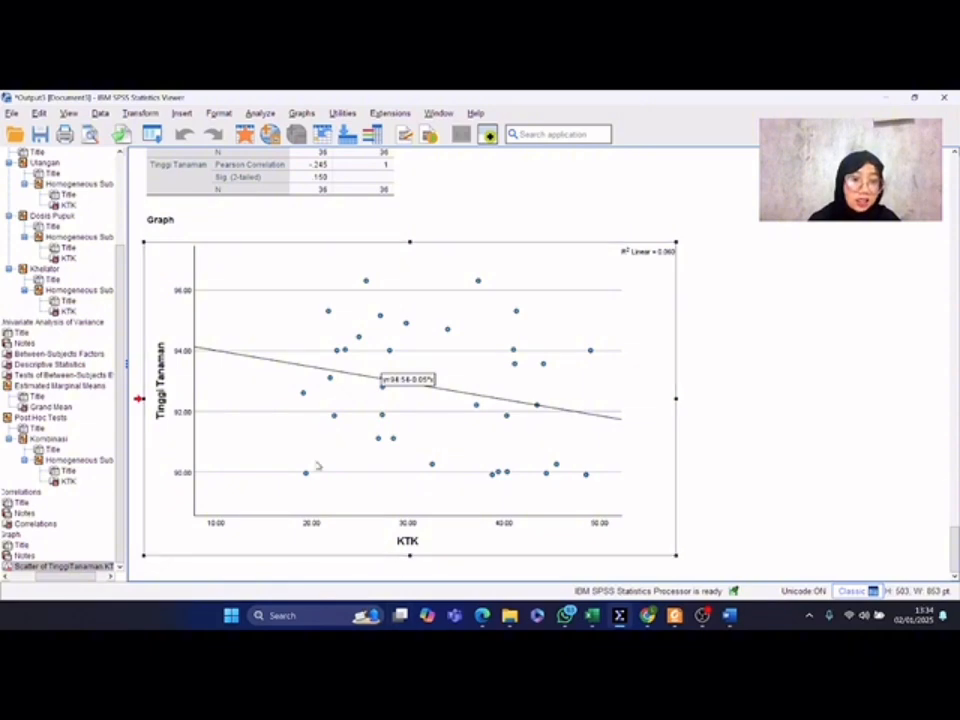
click(495, 218)
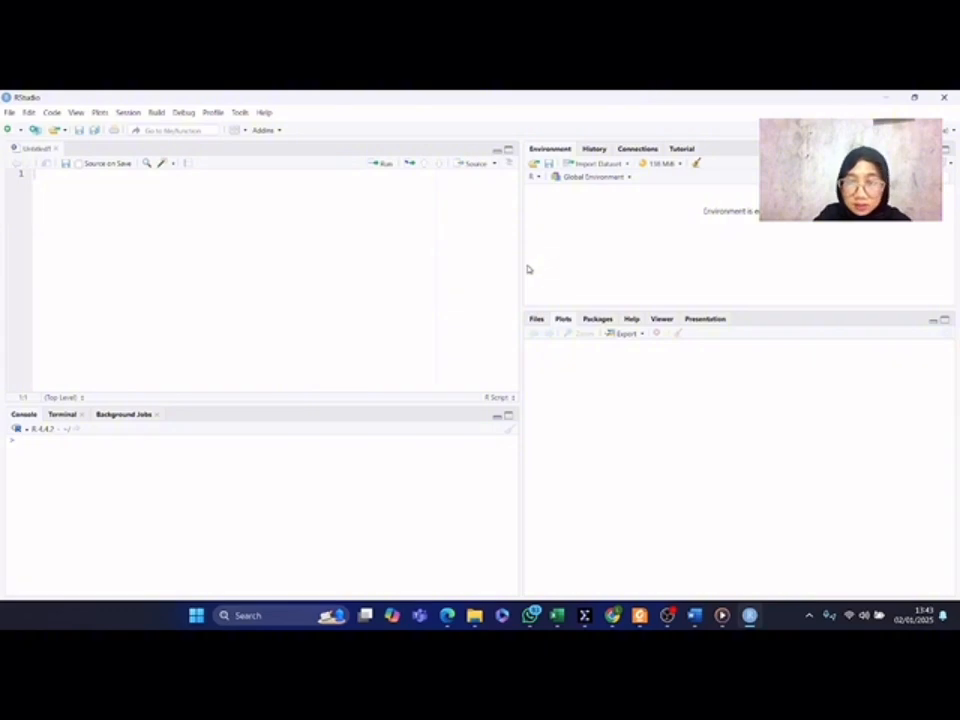
Switch to RStudio and load Rancob 2024.xlsx for Excel import, with Ulangan as character and KTK and Tinggi Tanaman as numeric
click(622, 165)
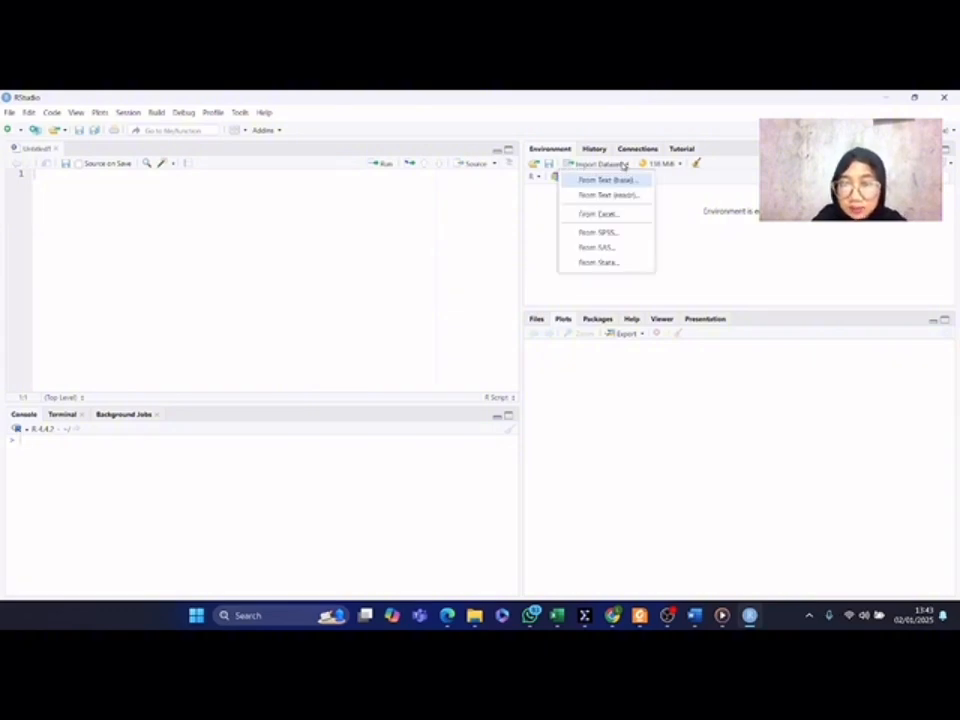
click(628, 215)
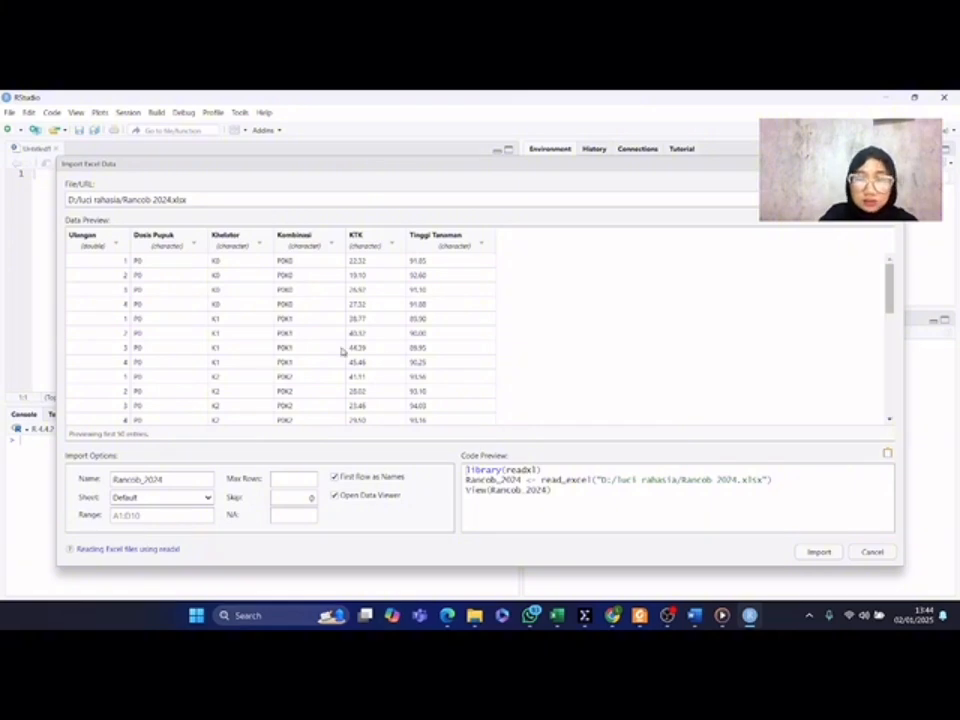
click(115, 247)
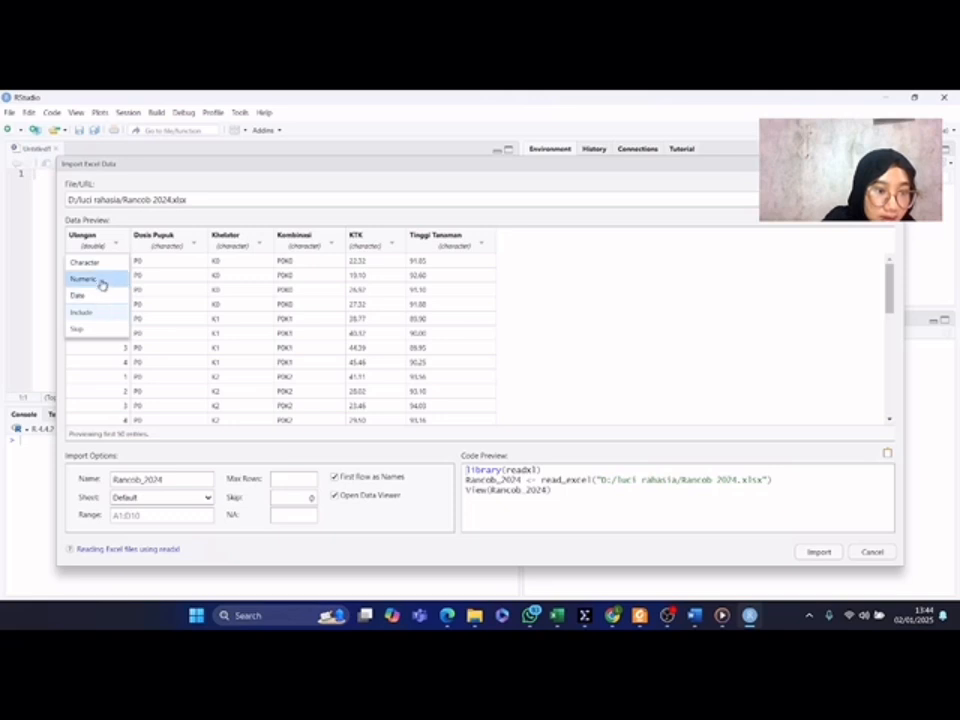
click(98, 261)
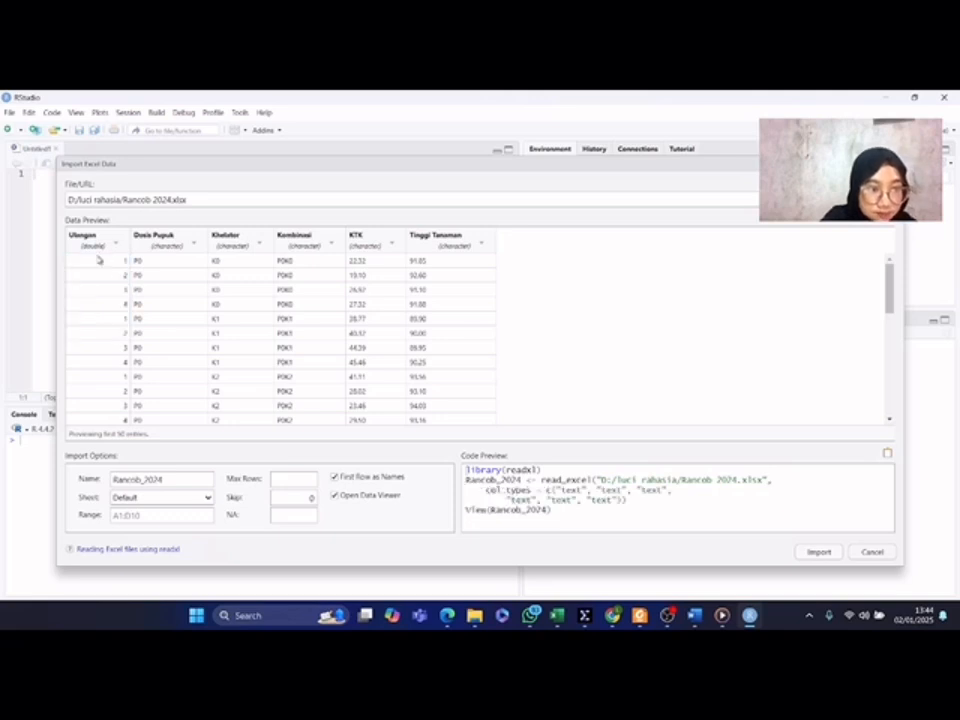
click(383, 247)
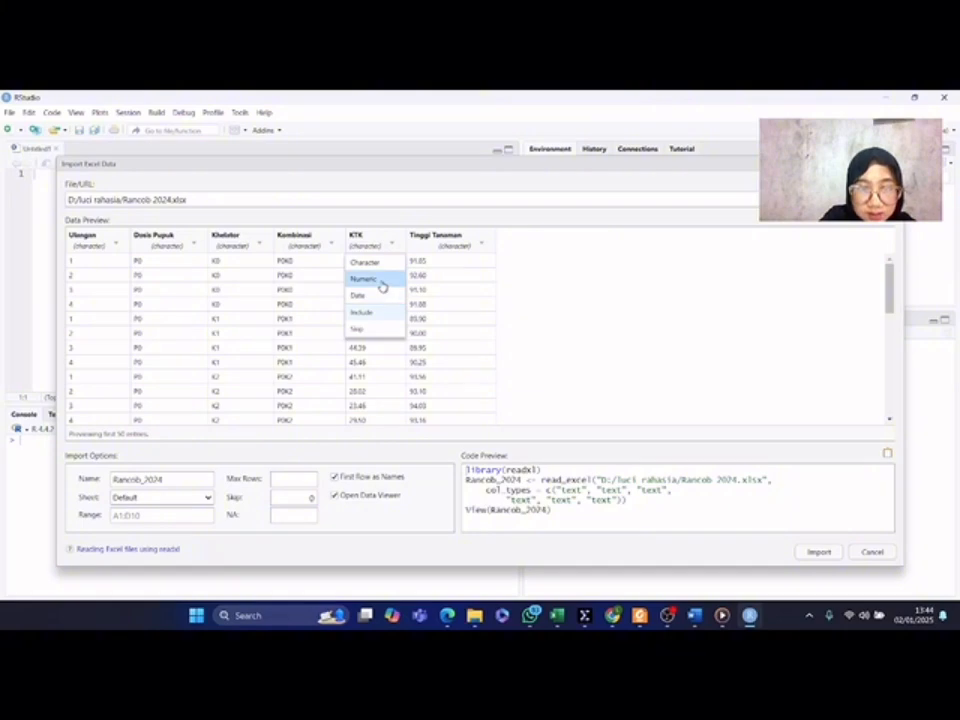
click(382, 285)
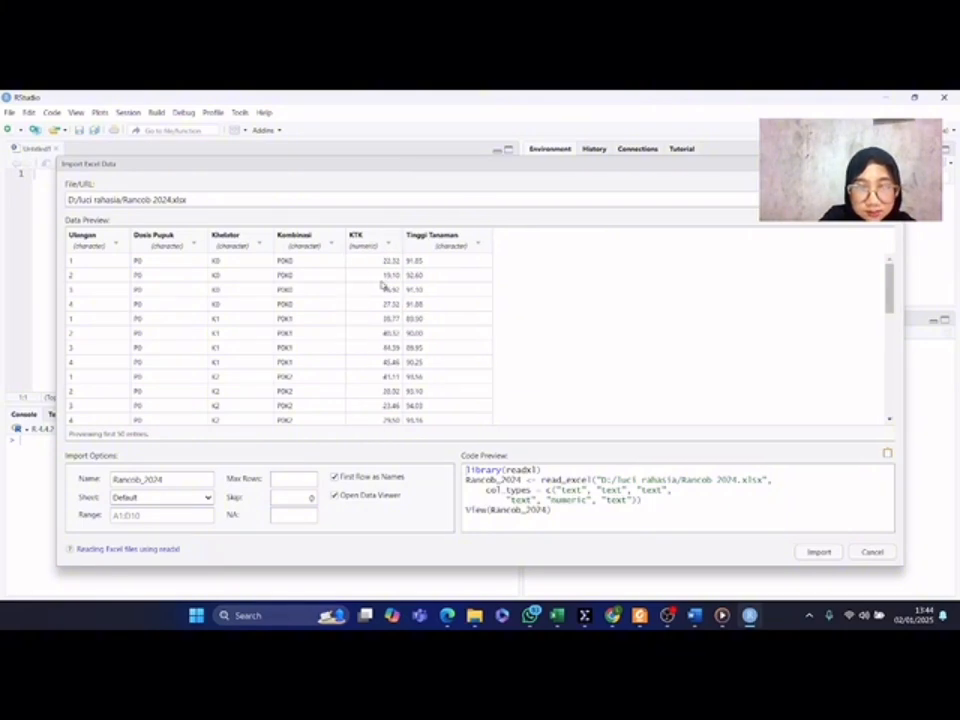
click(468, 250)
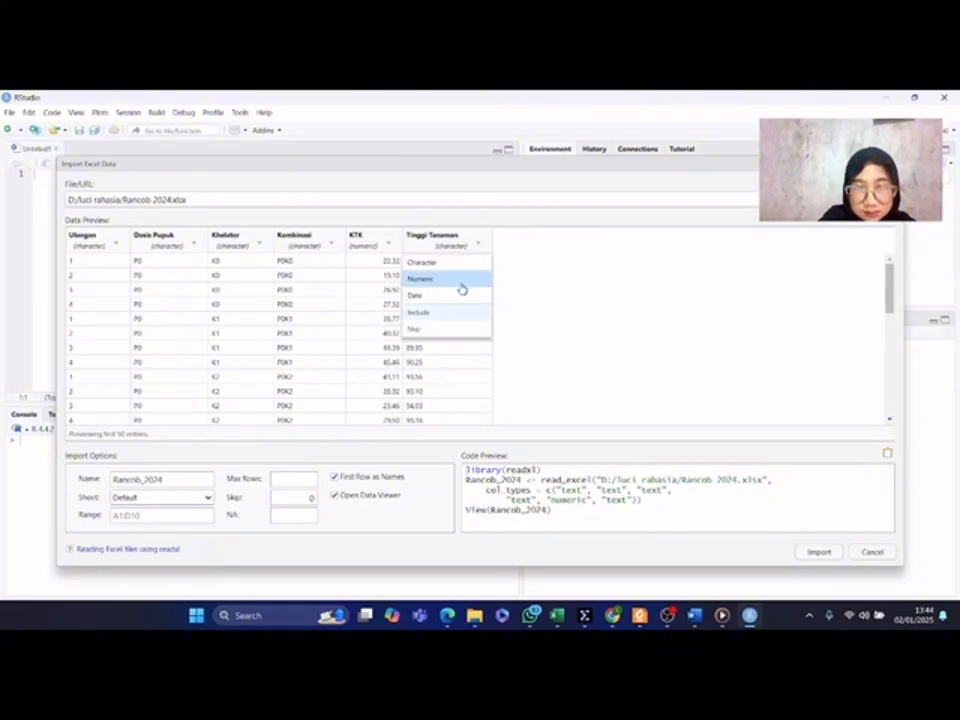
click(462, 287)
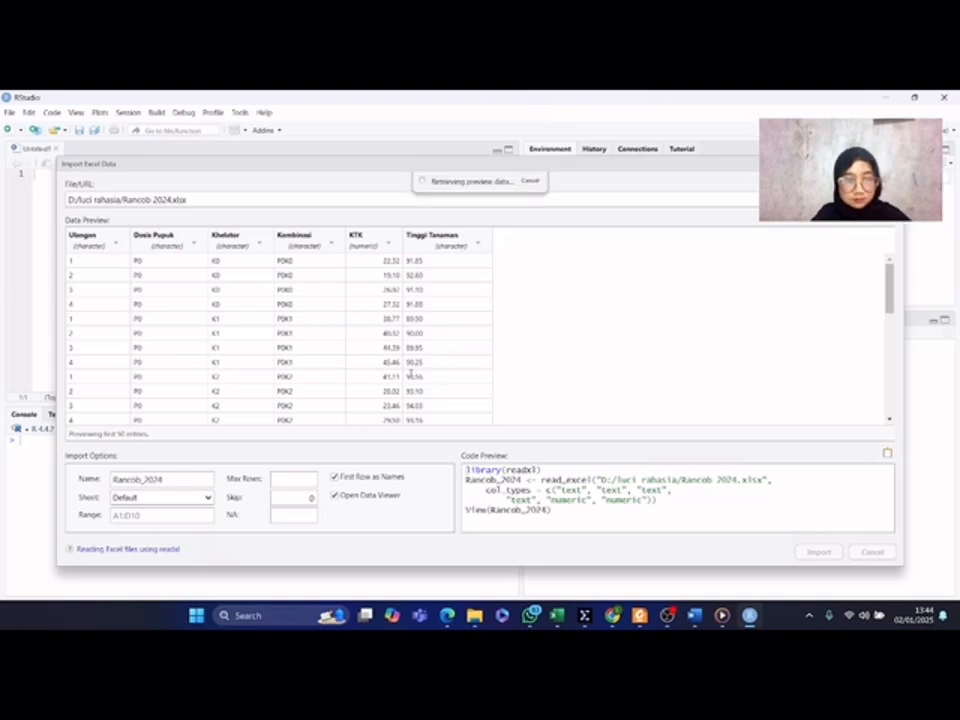
Set the Excel import range to A1:F37
click(155, 516)
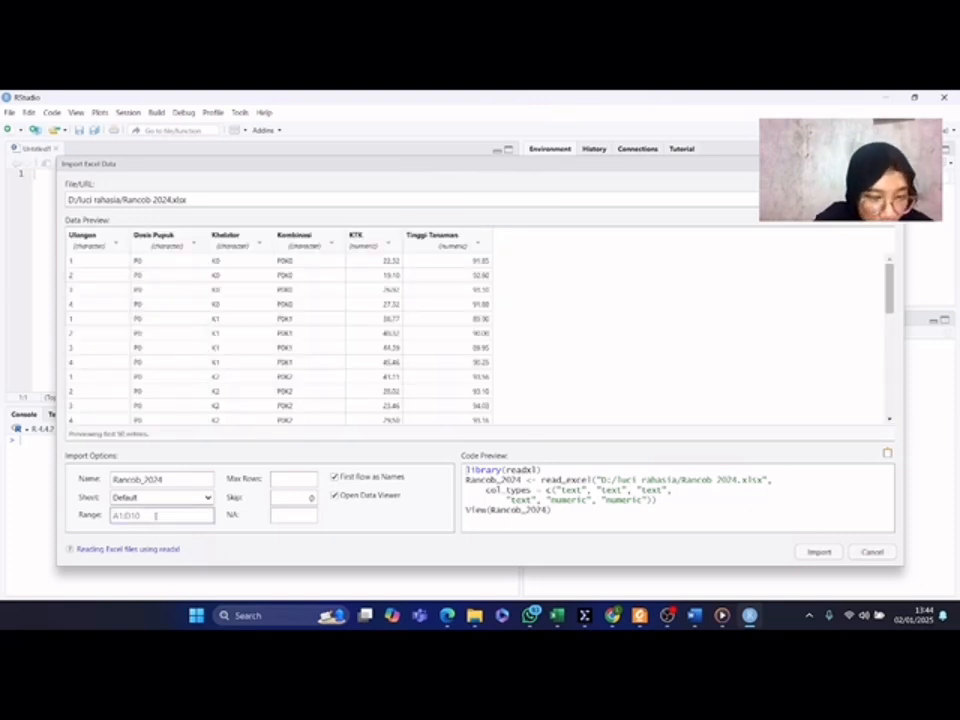
key(Caps_Lock)
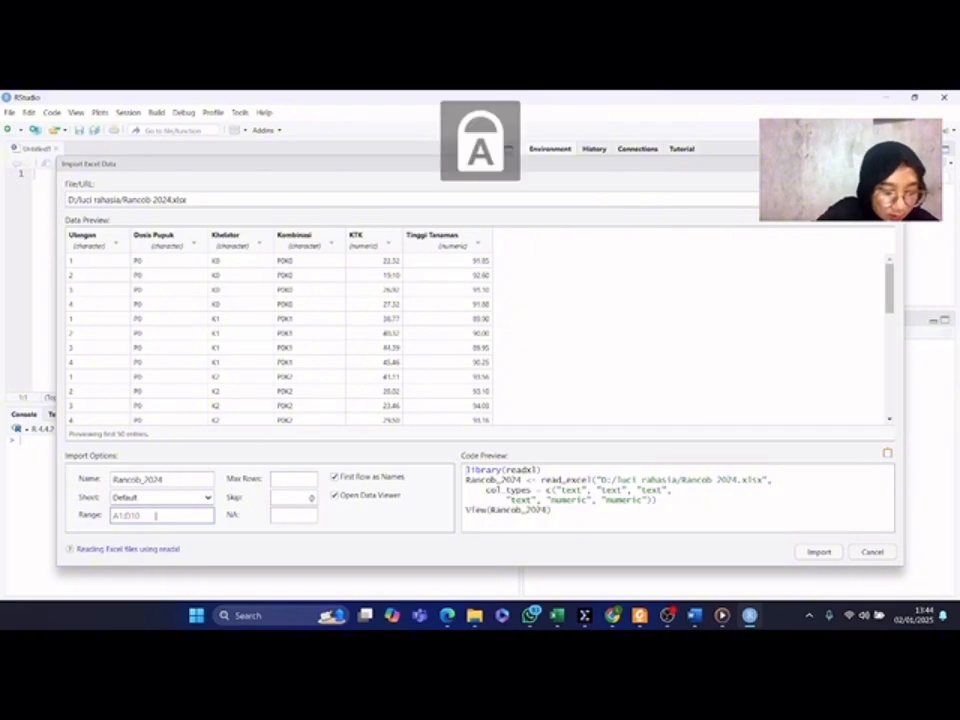
text(A)
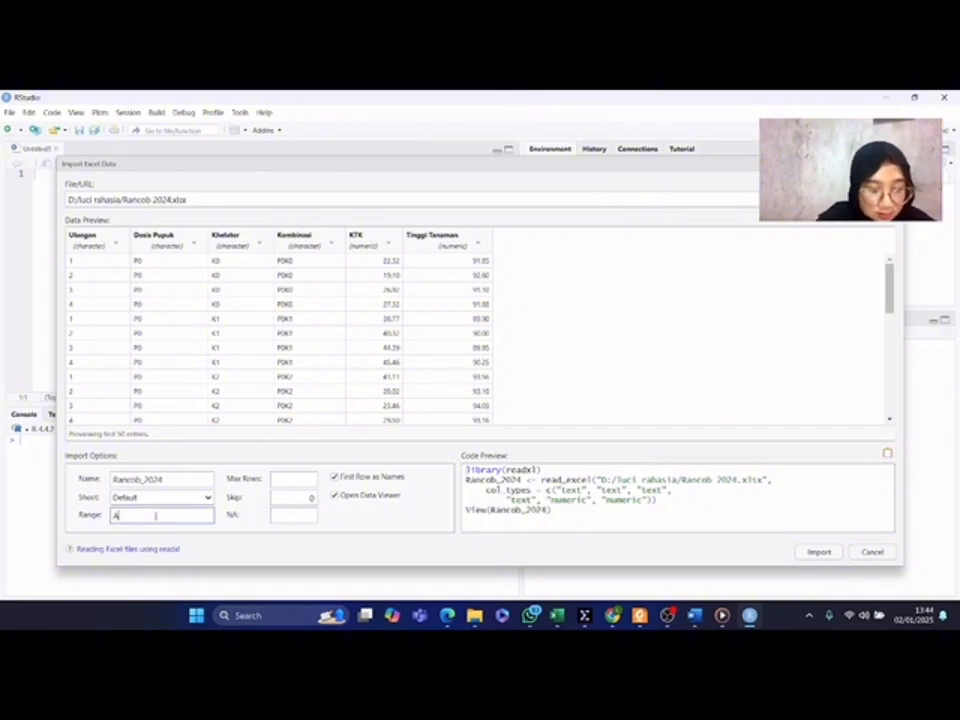
text(1:F)
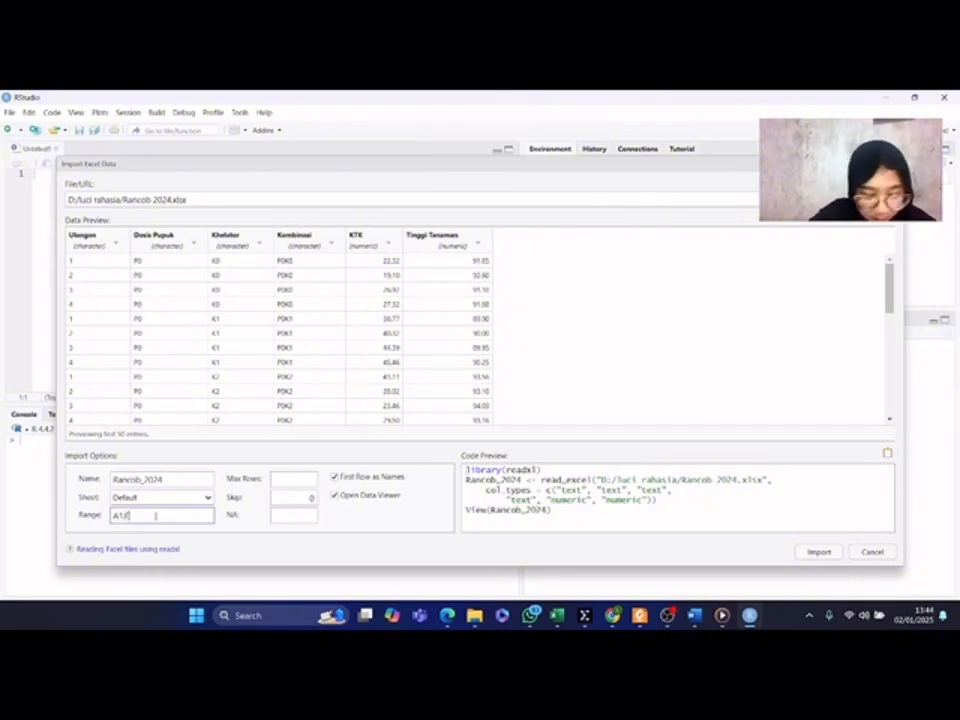
text(17)
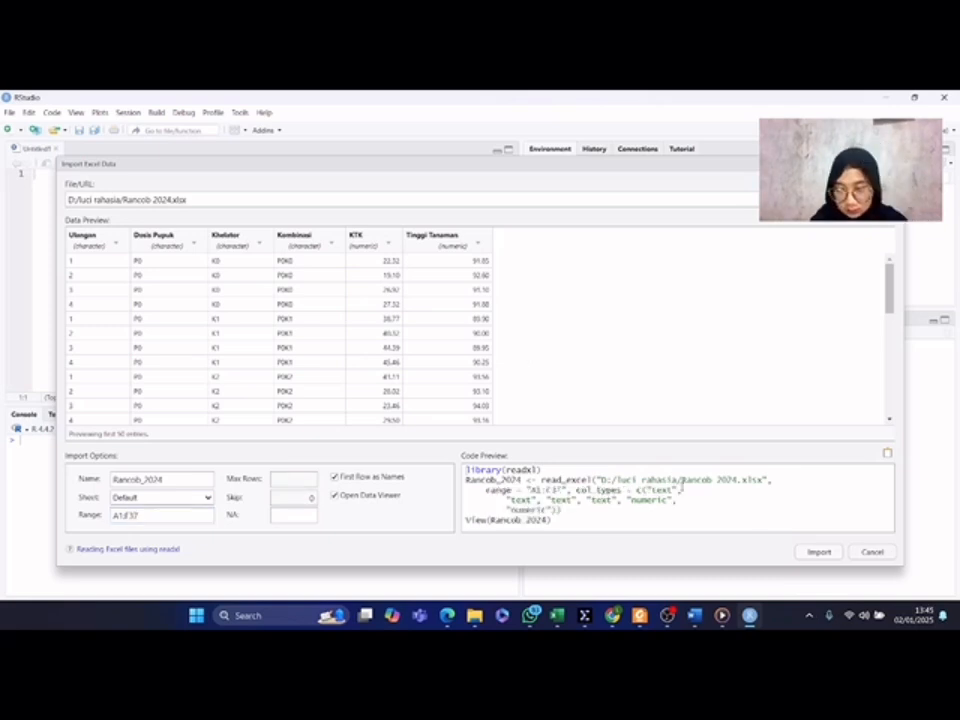
Import the Excel data as Rancob_2024 and run library(doebioresearch) from line 1 of the untitled script
click(818, 552)
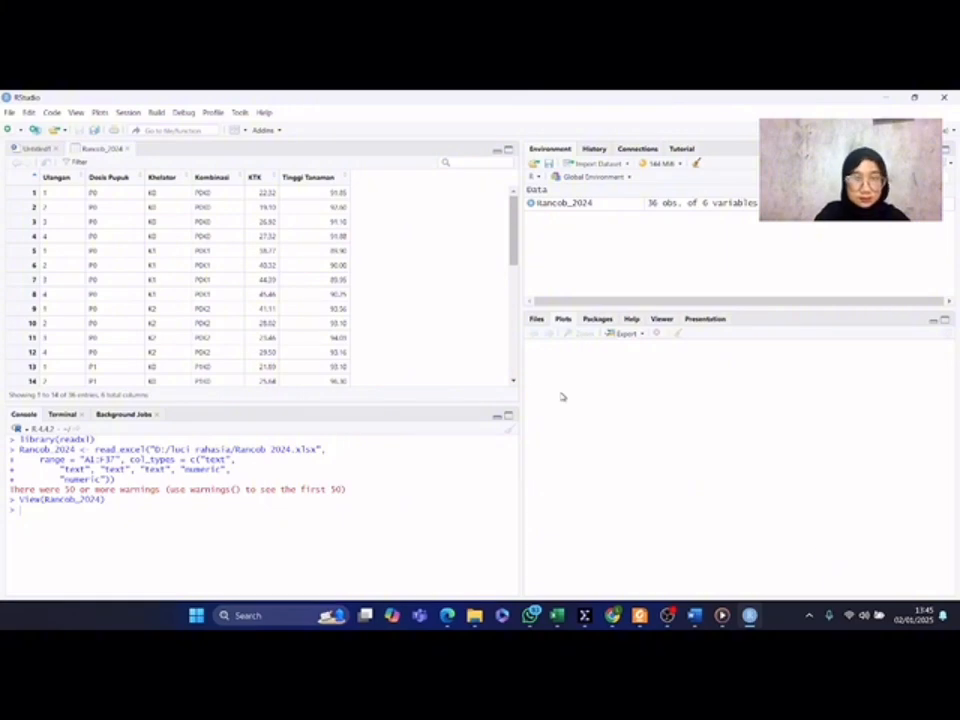
click(37, 149)
key(Caps_Lock)
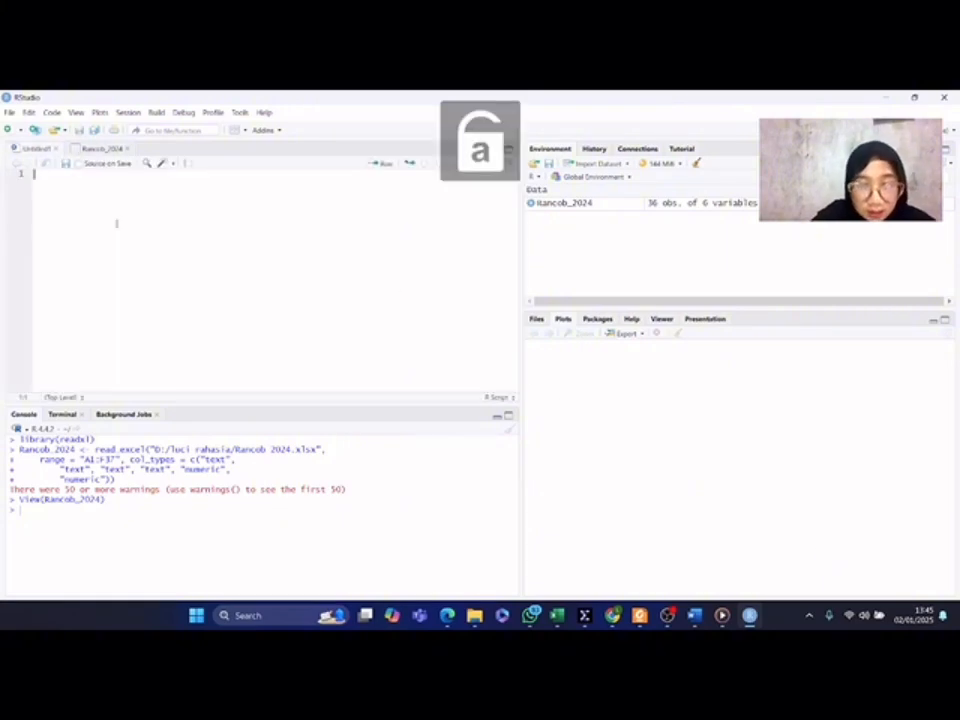
text(libra)
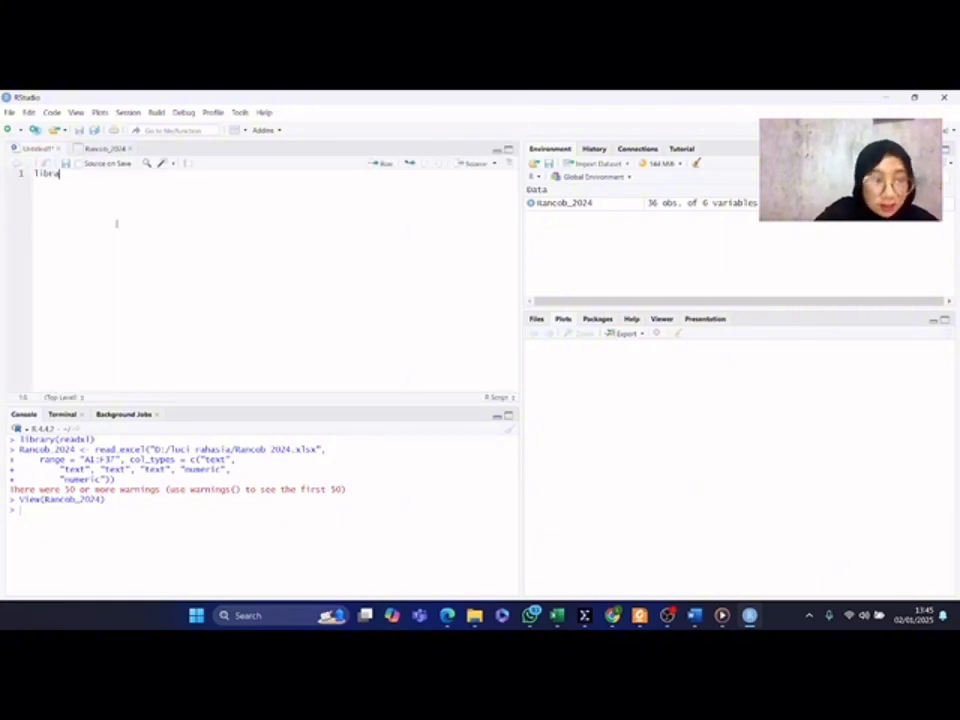
click(112, 189)
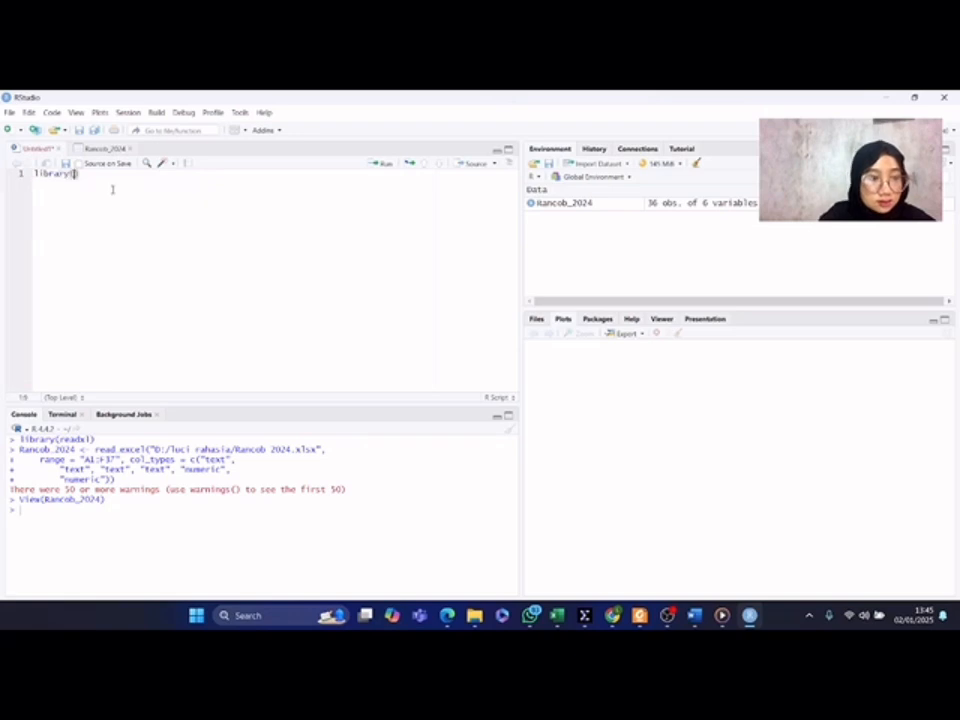
text(doe)
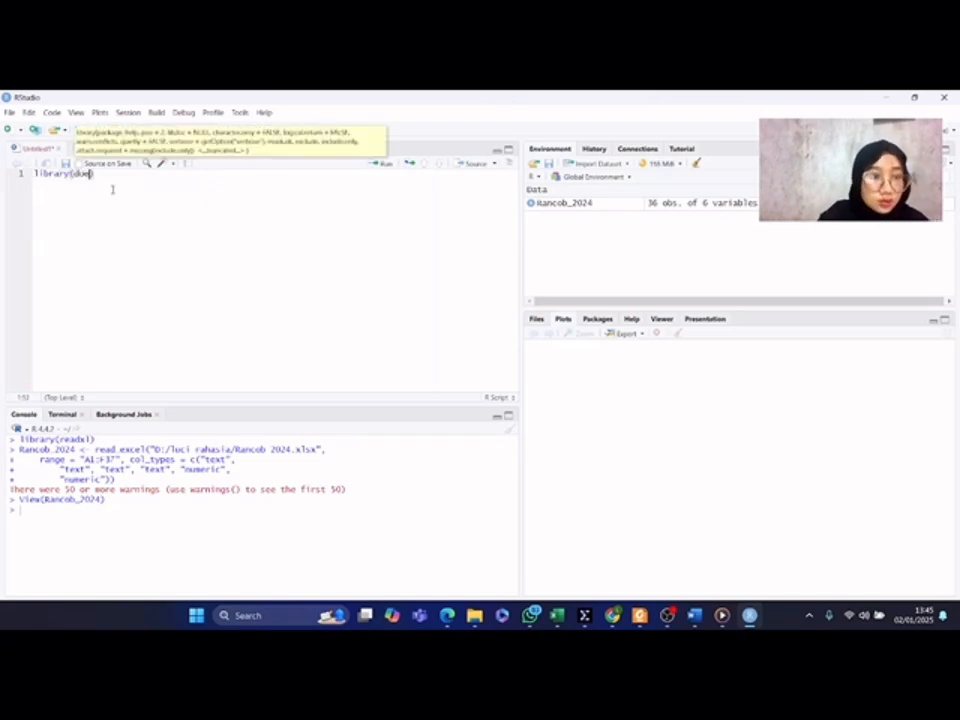
click(137, 191)
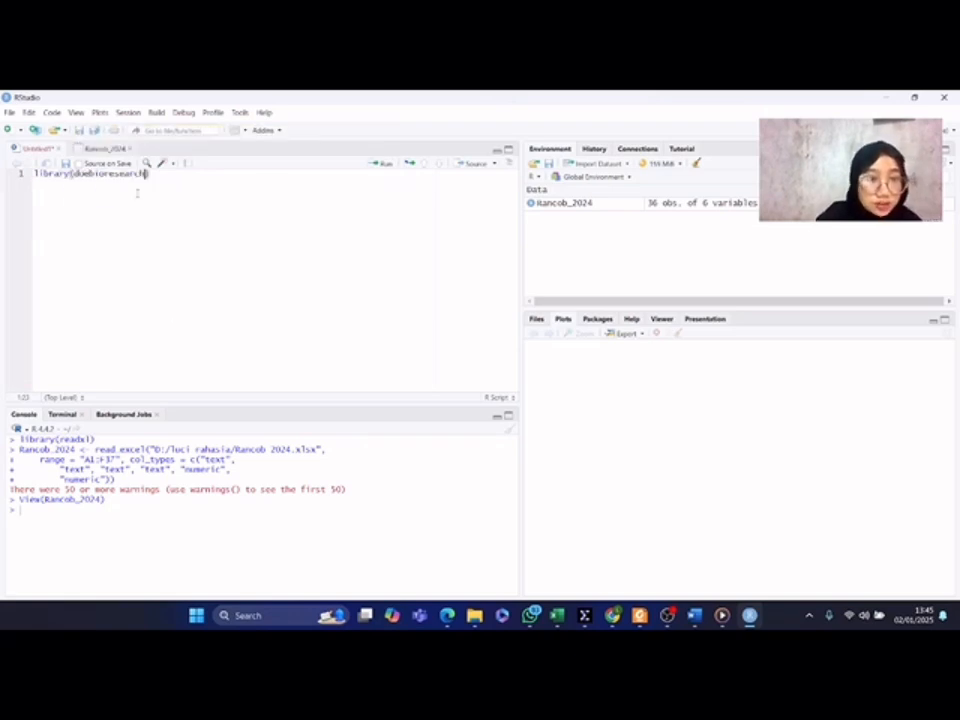
click(386, 164)
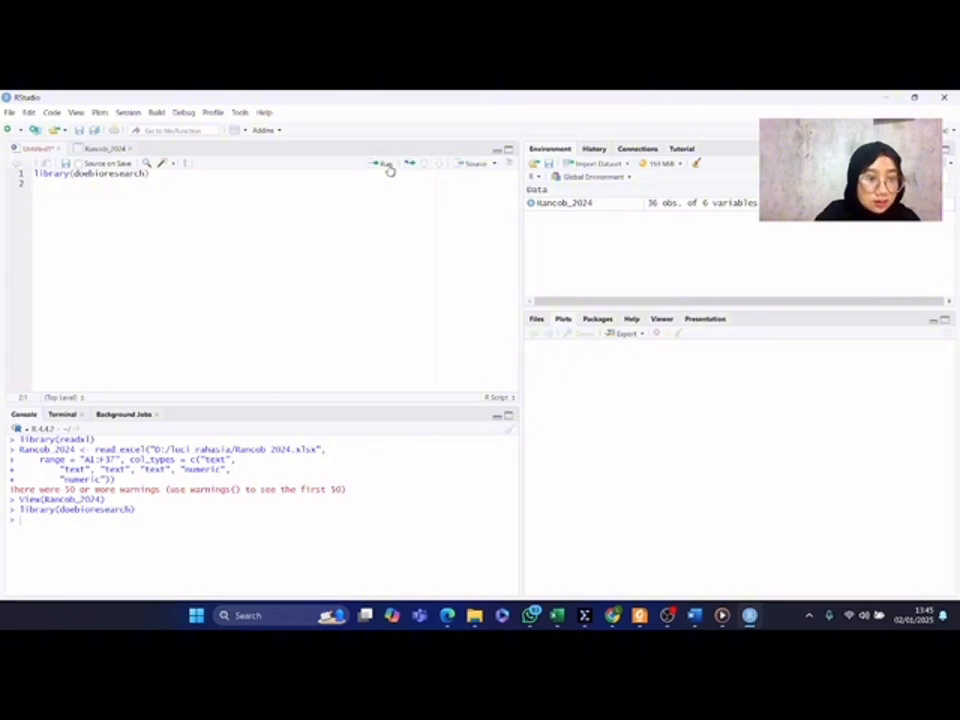
Start line 2 of the script by assigning a two-factor randomized block analysis, frbd2fact(), to analisis
text(anali)
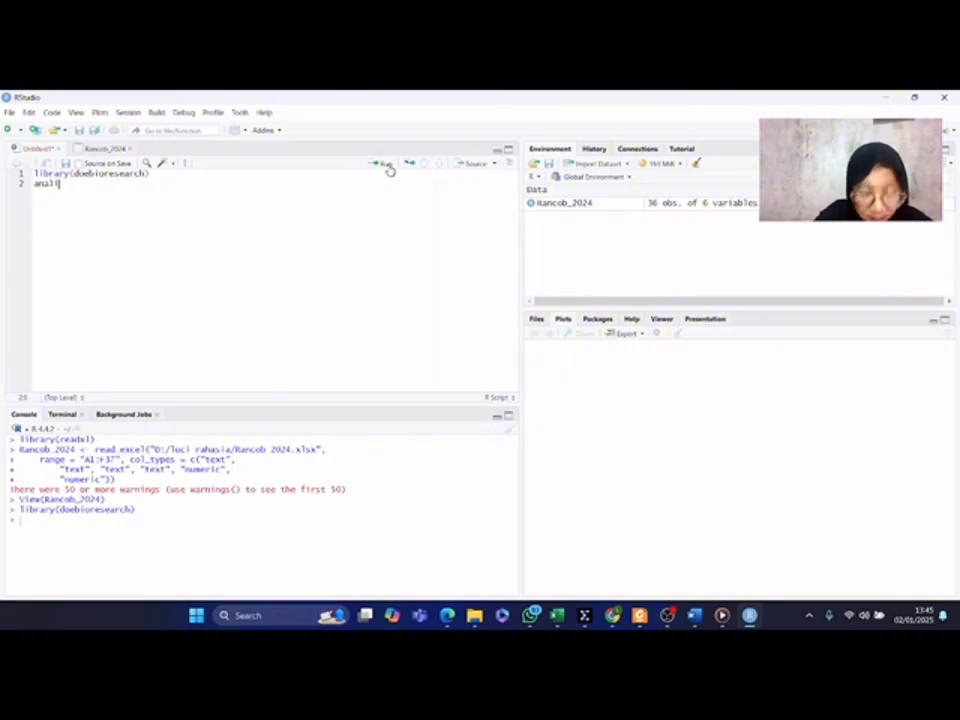
text(sis)
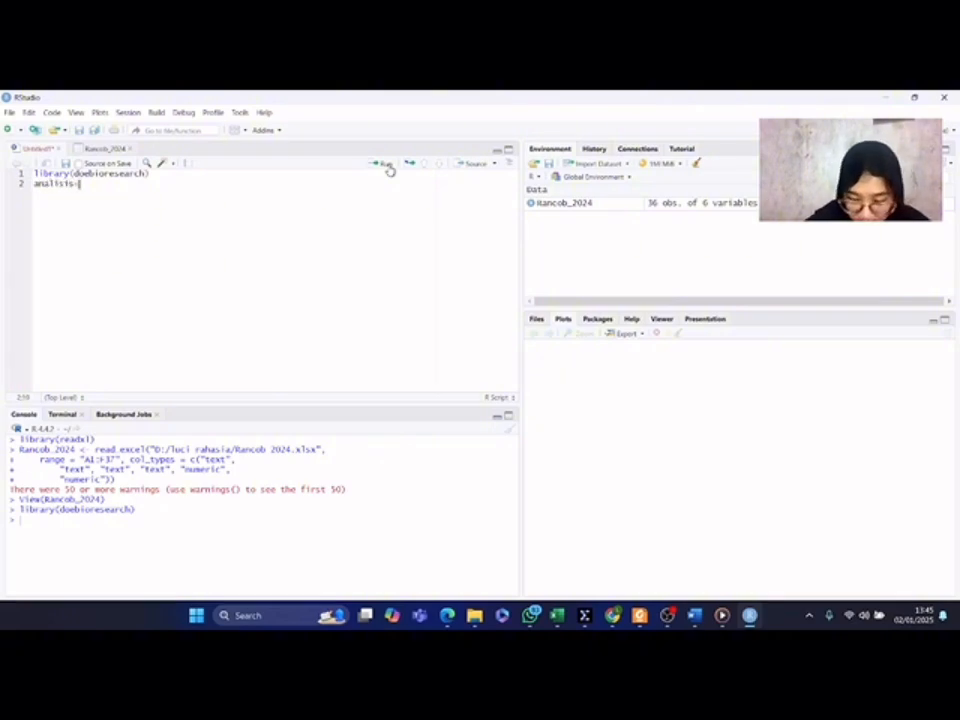
text(<-frb)
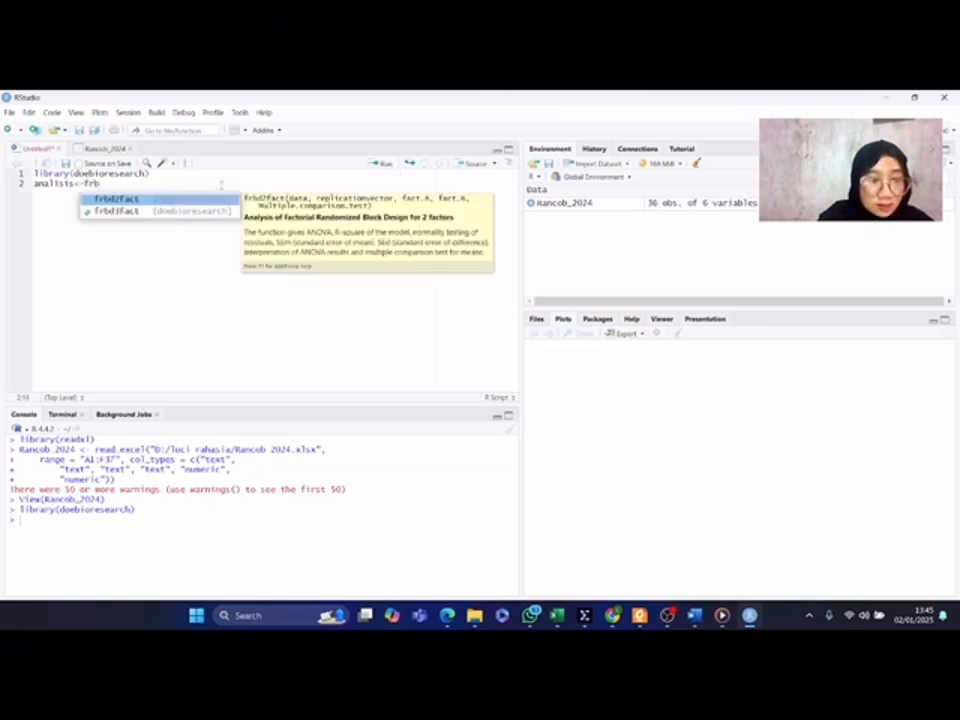
click(221, 201)
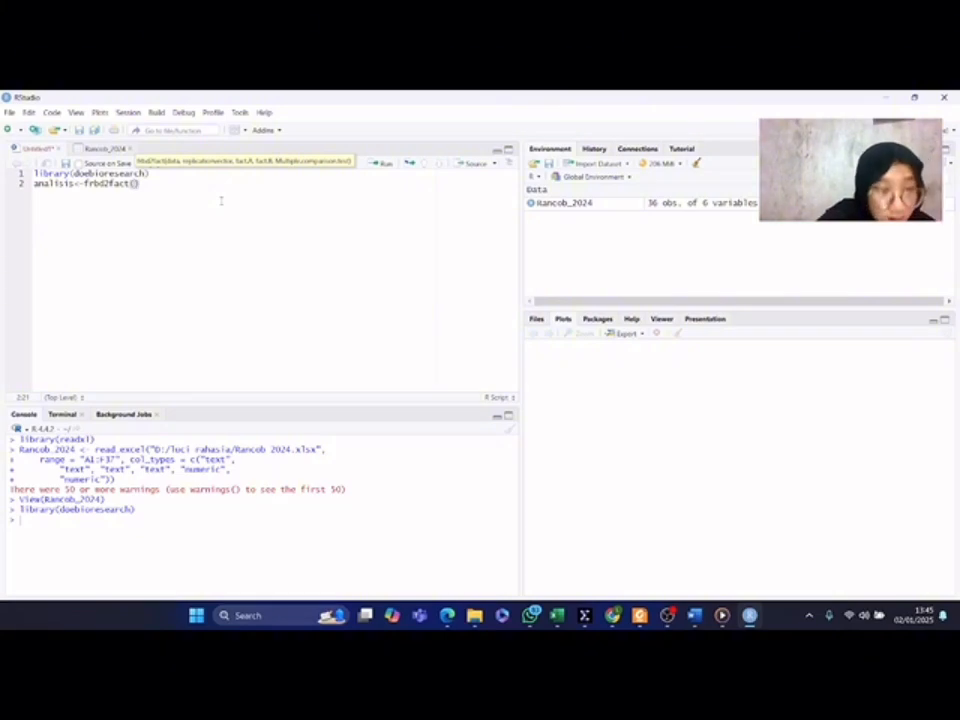
Enter Rancob_2024[5:6] as the data argument of frbd2fact
text(ra)
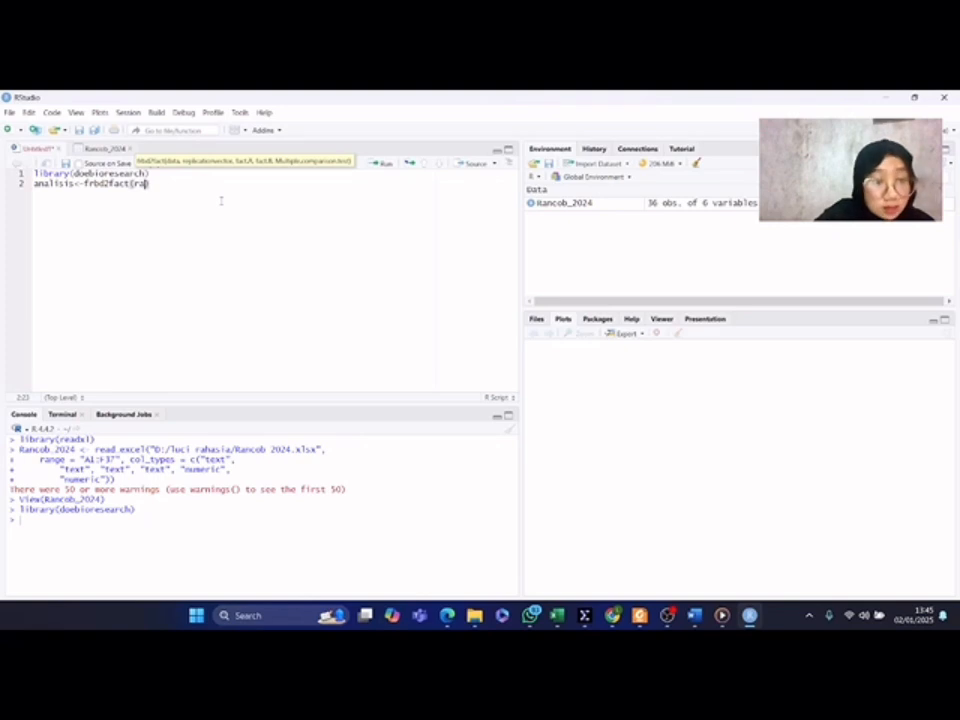
text(n)
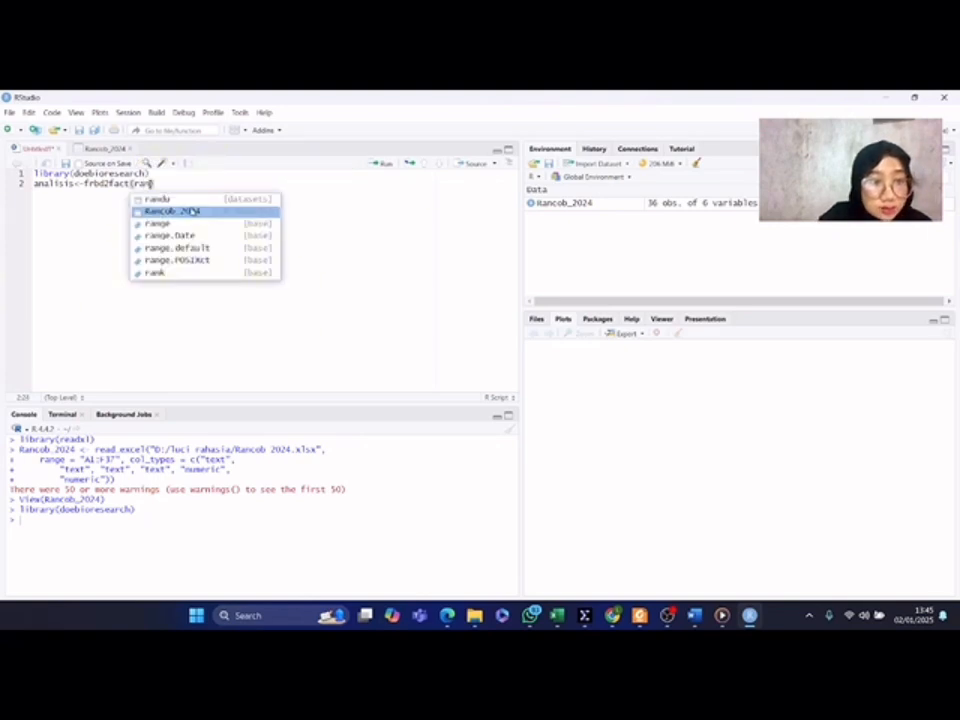
click(194, 213)
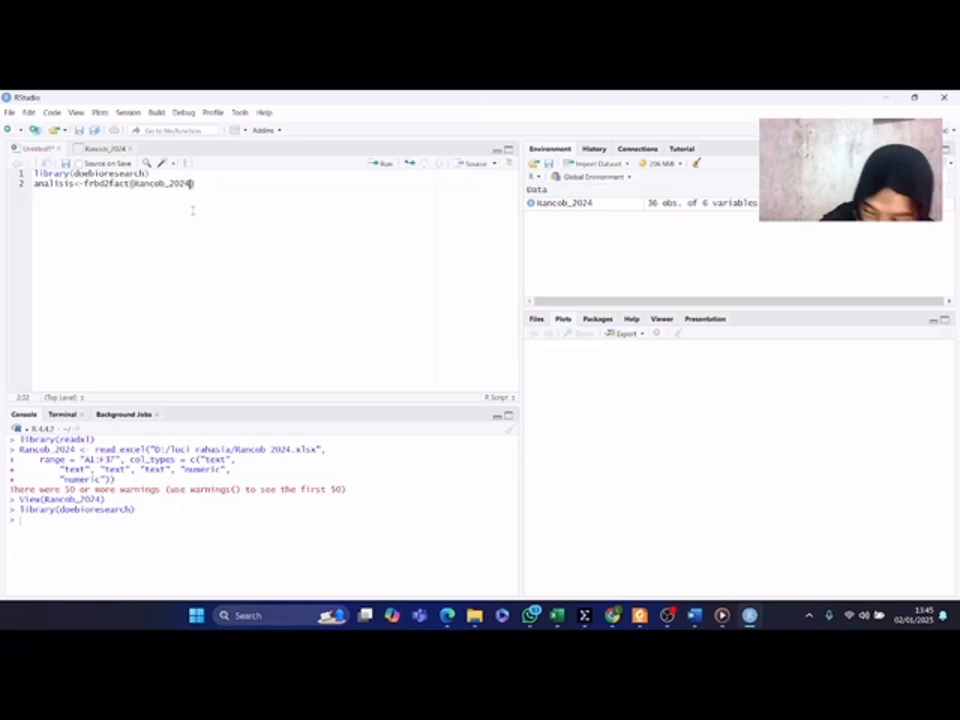
text([)
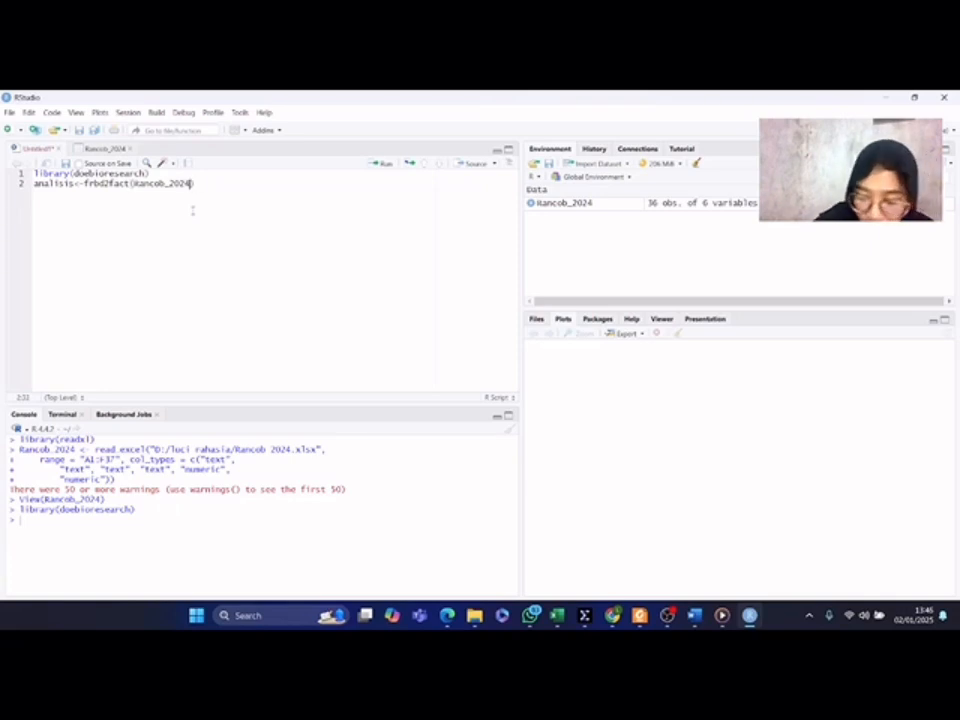
text(,)
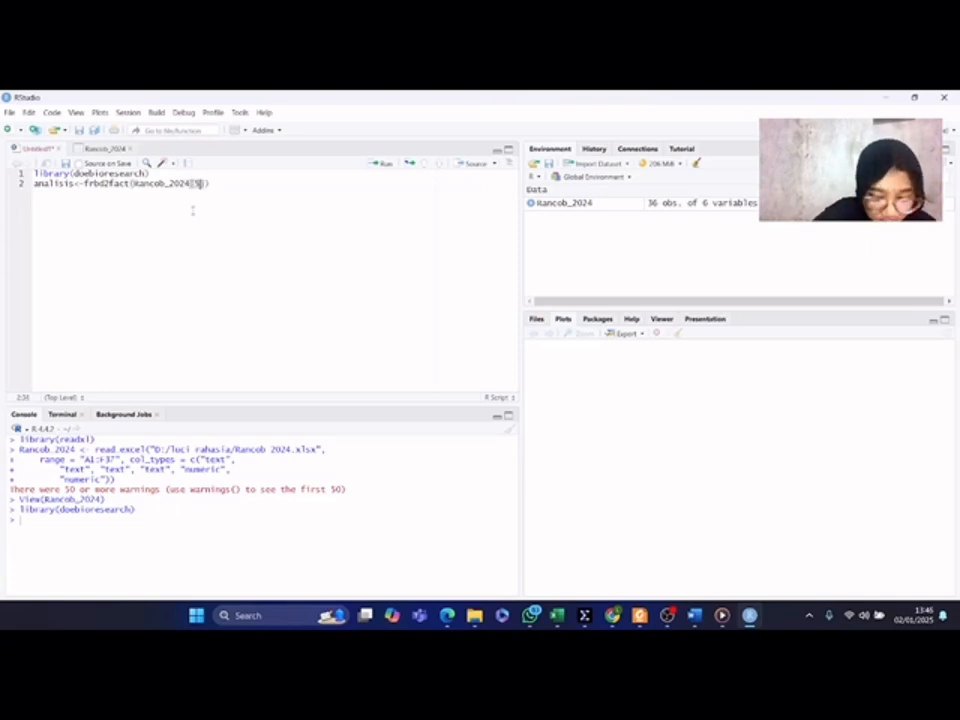
text(5:)
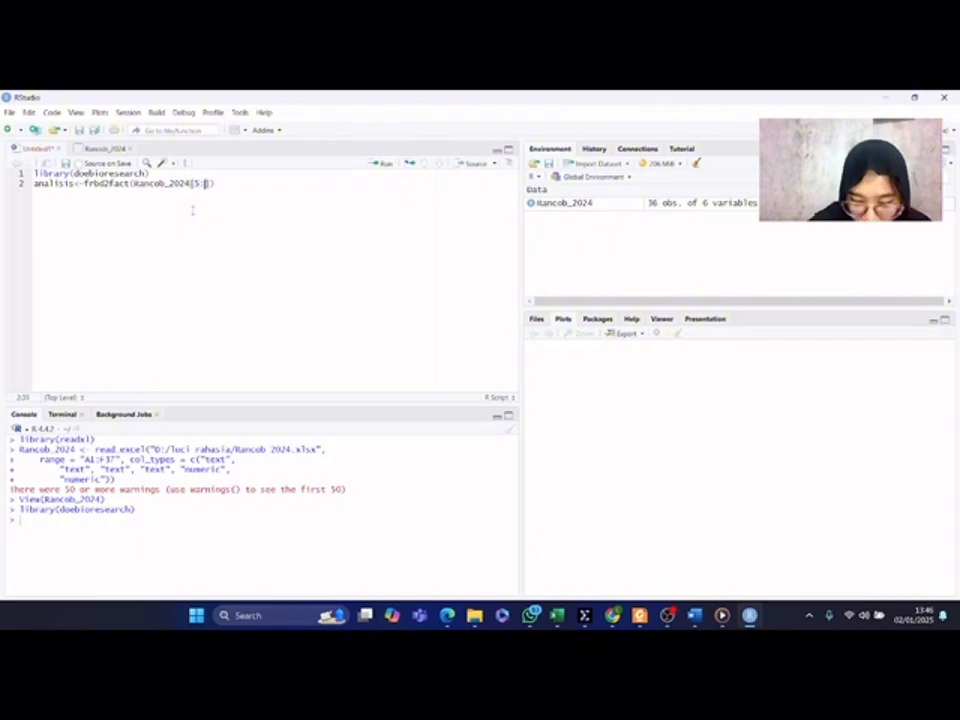
text(6])
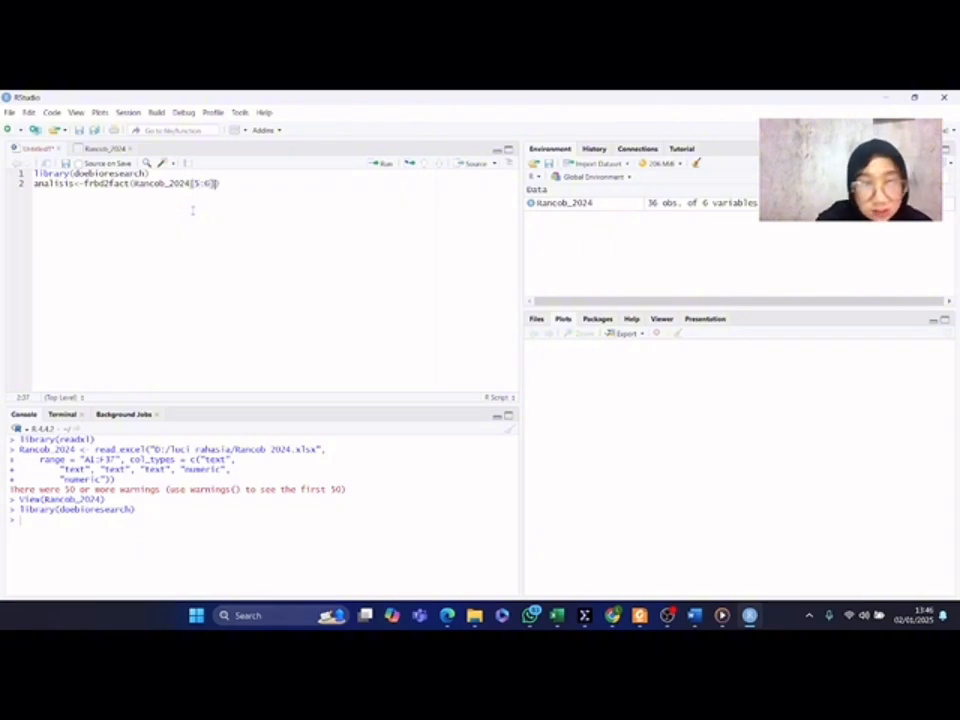
Add Rancob_2024$Ulangan as the replication vector of the frbd2fact call
text(,r)
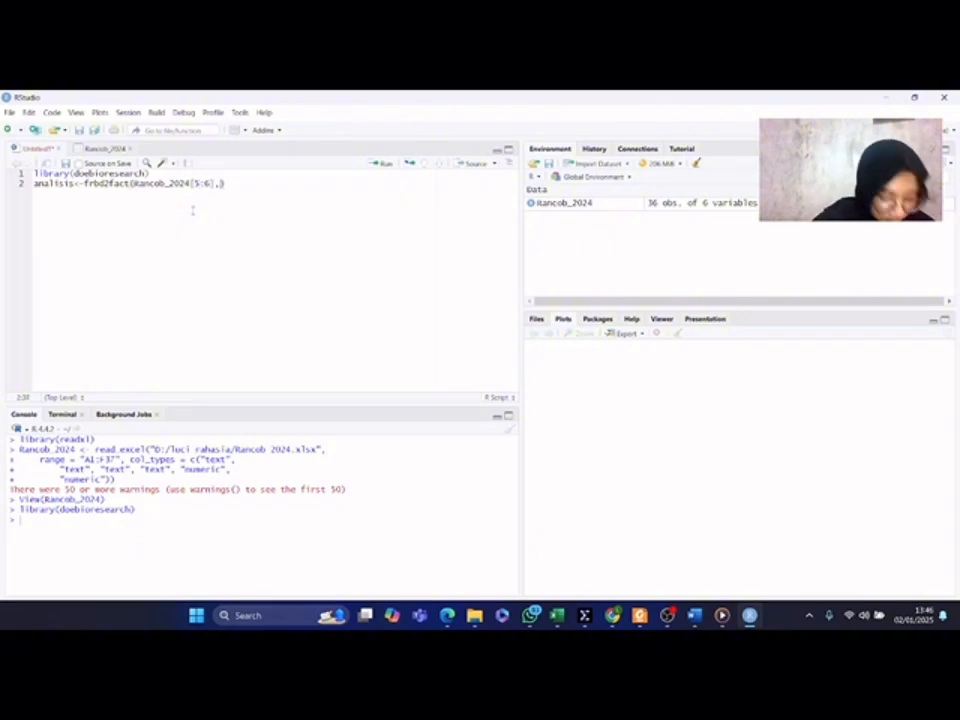
text(an)
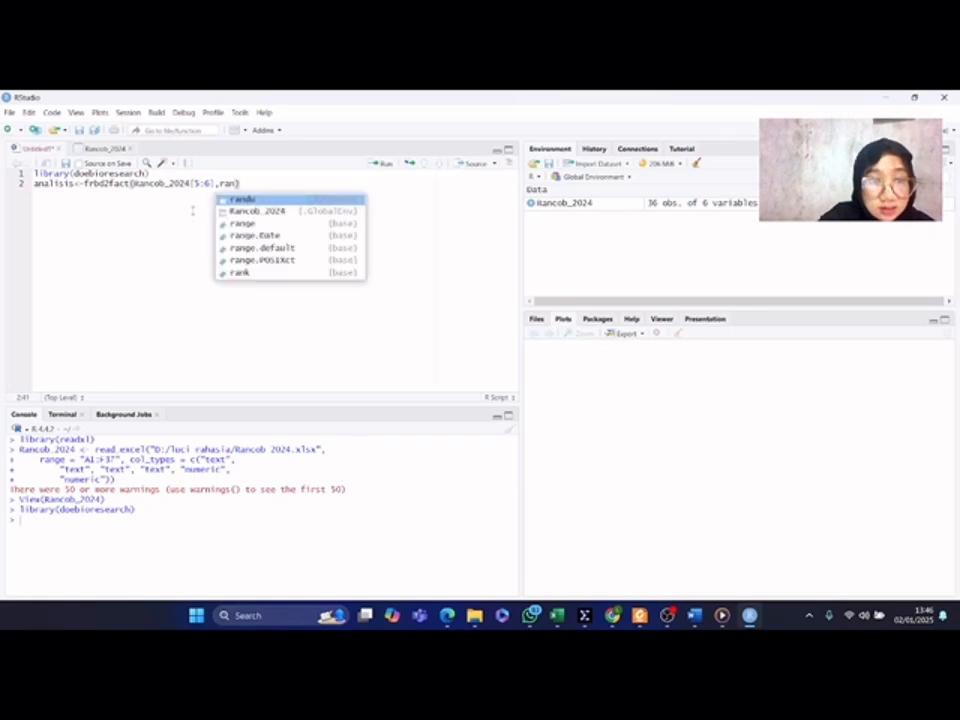
click(264, 214)
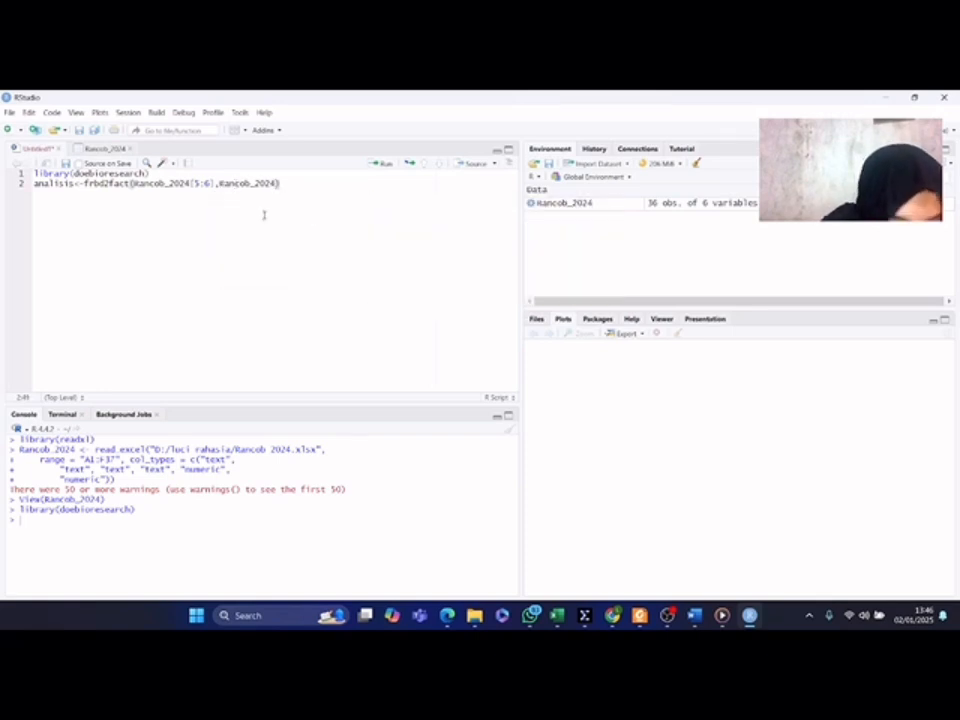
text($)
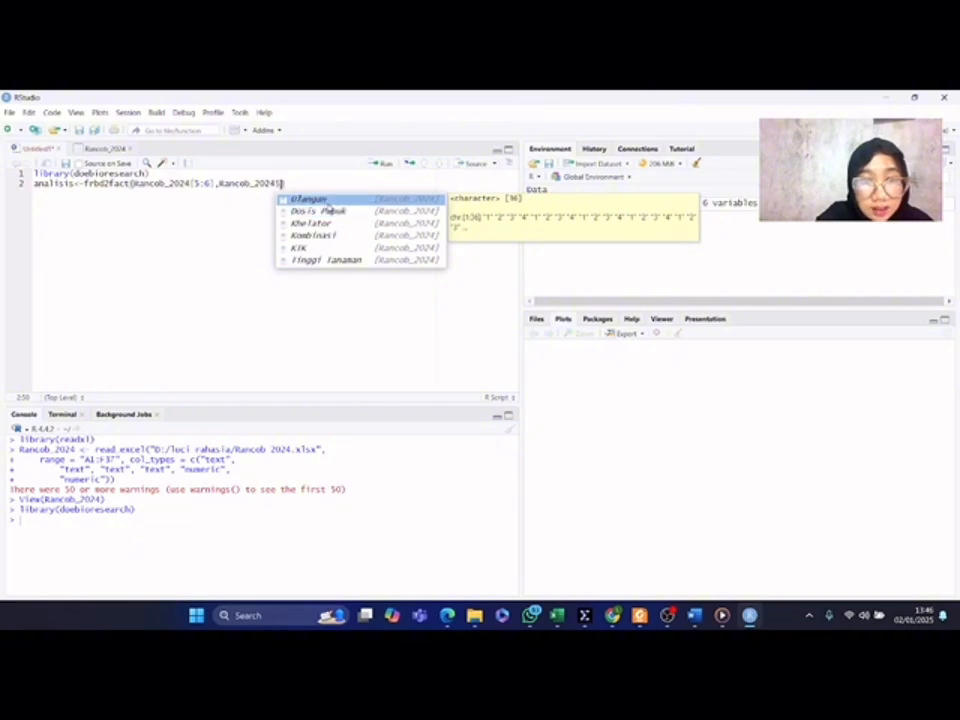
click(328, 200)
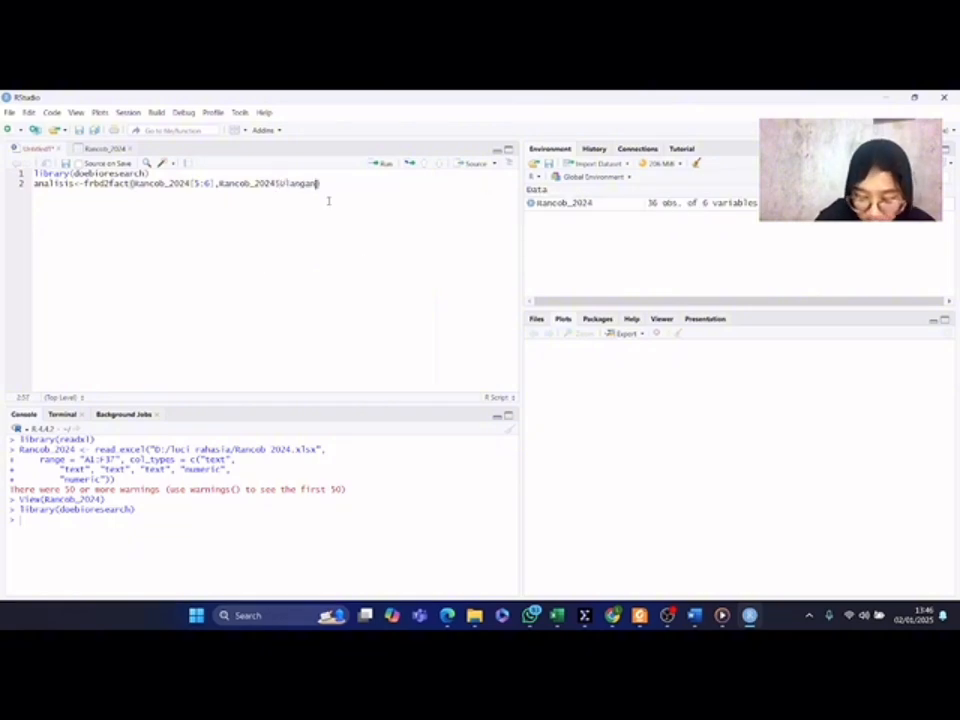
Add Rancob_2024$`Dosis Pupuk` as factor A of the frbd2fact call
text(,ran)
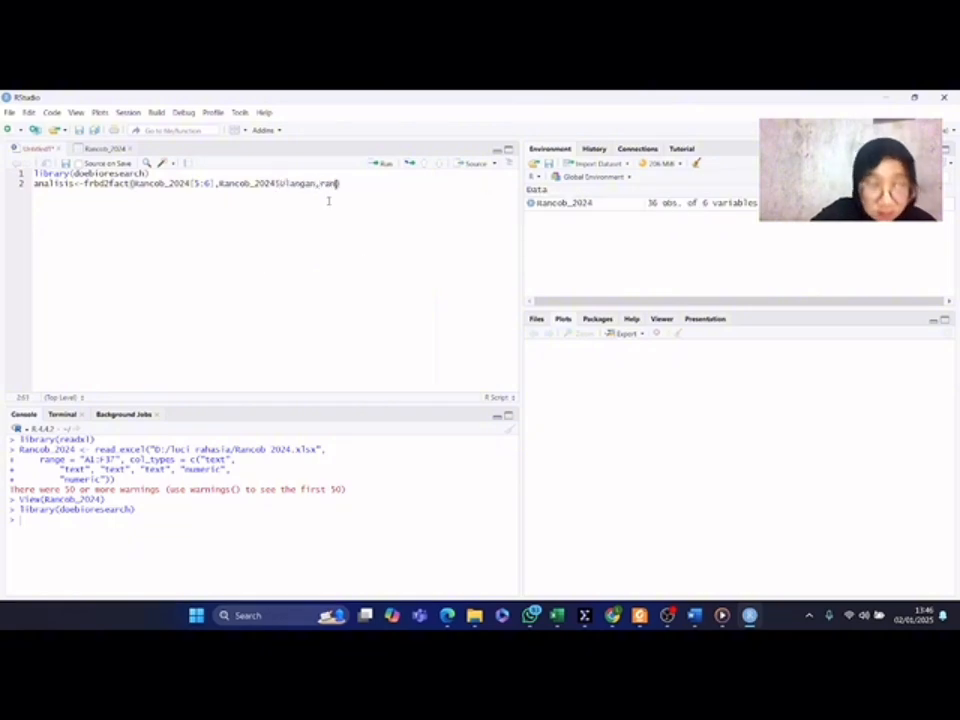
click(323, 210)
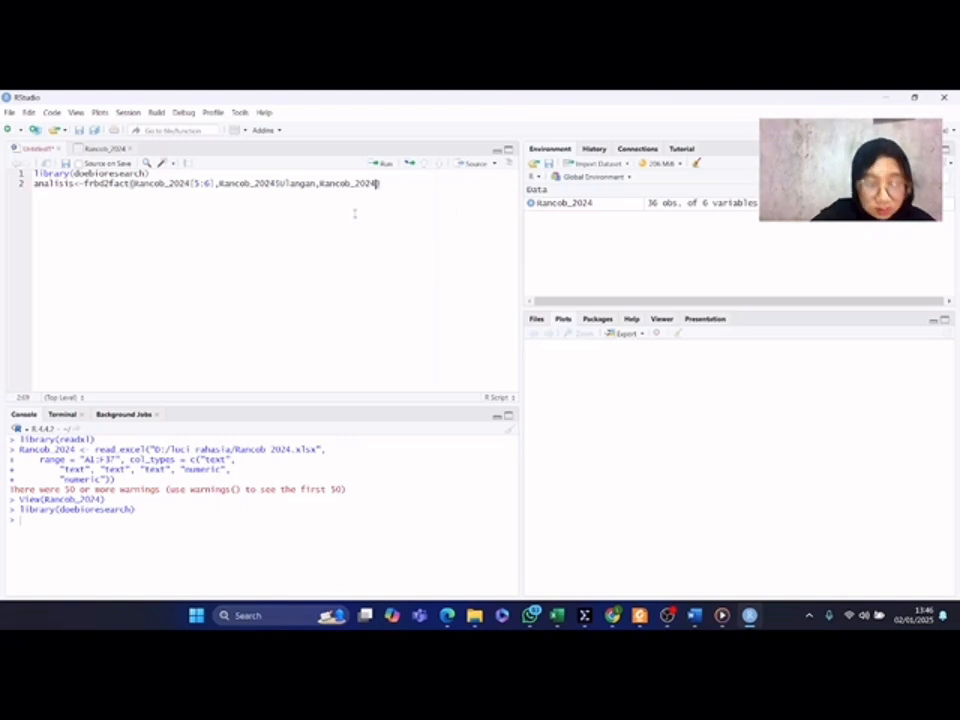
text($)
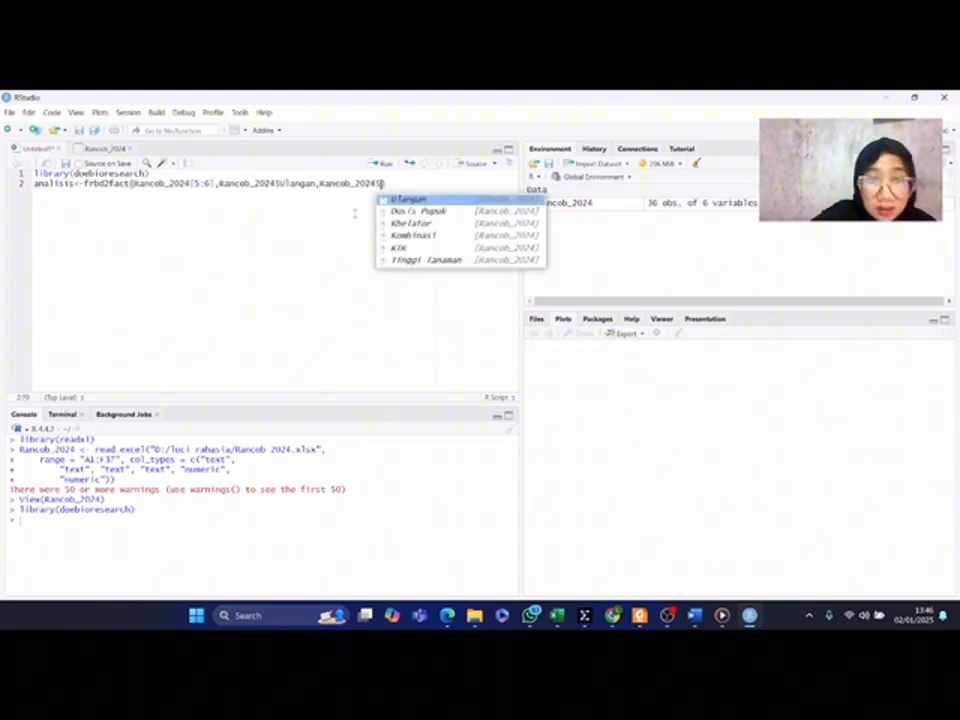
click(426, 212)
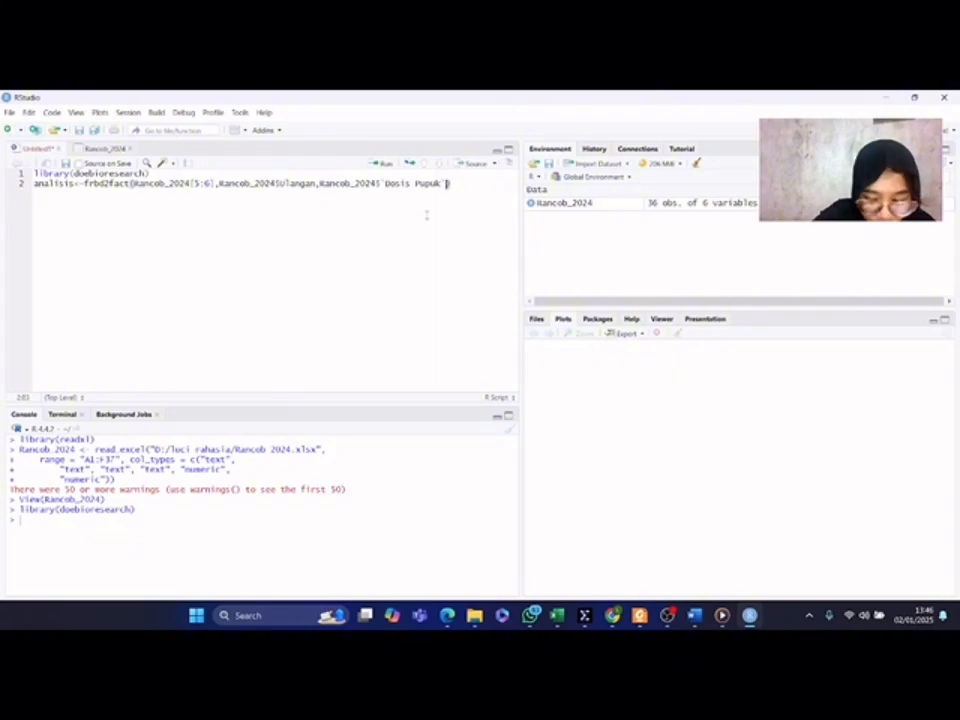
Add Rancob_2024$Khelator as factor B of the frbd2fact call
text(,3)
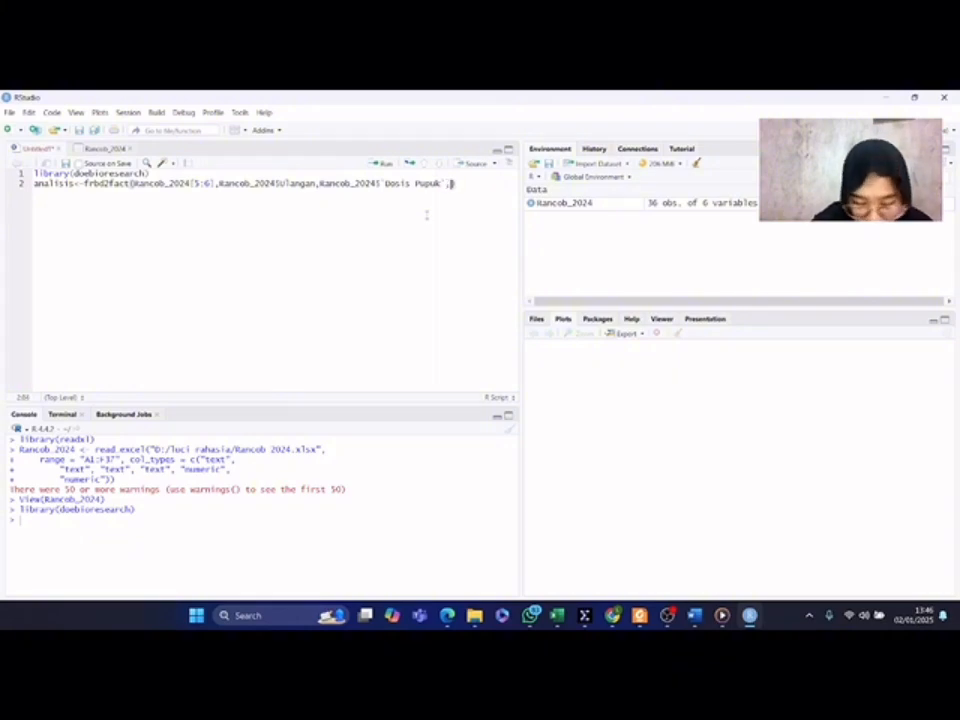
text(ran)
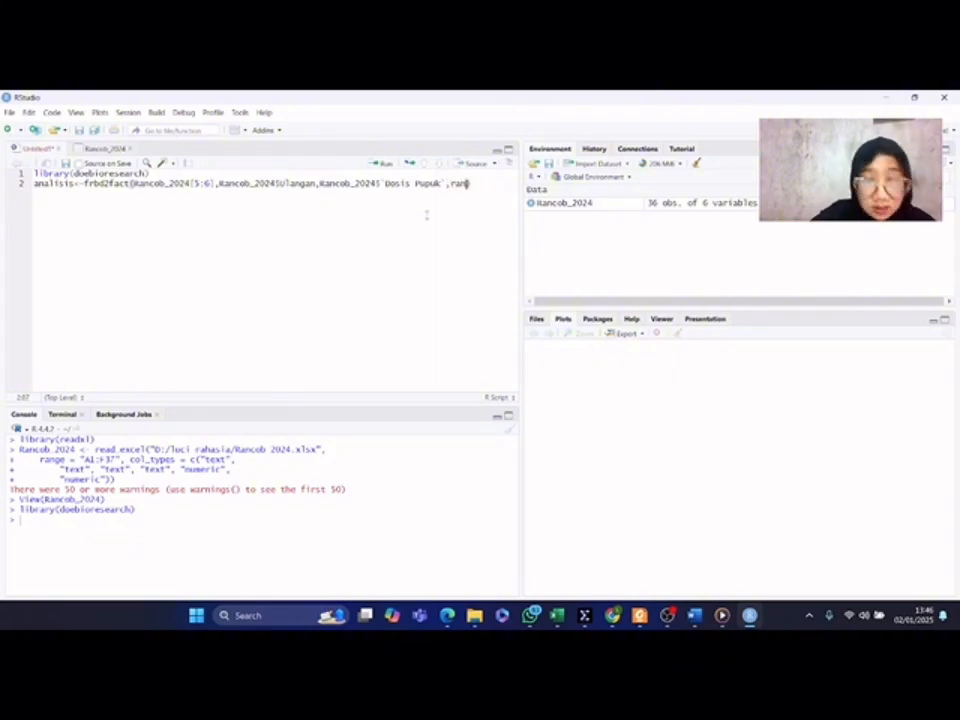
click(465, 215)
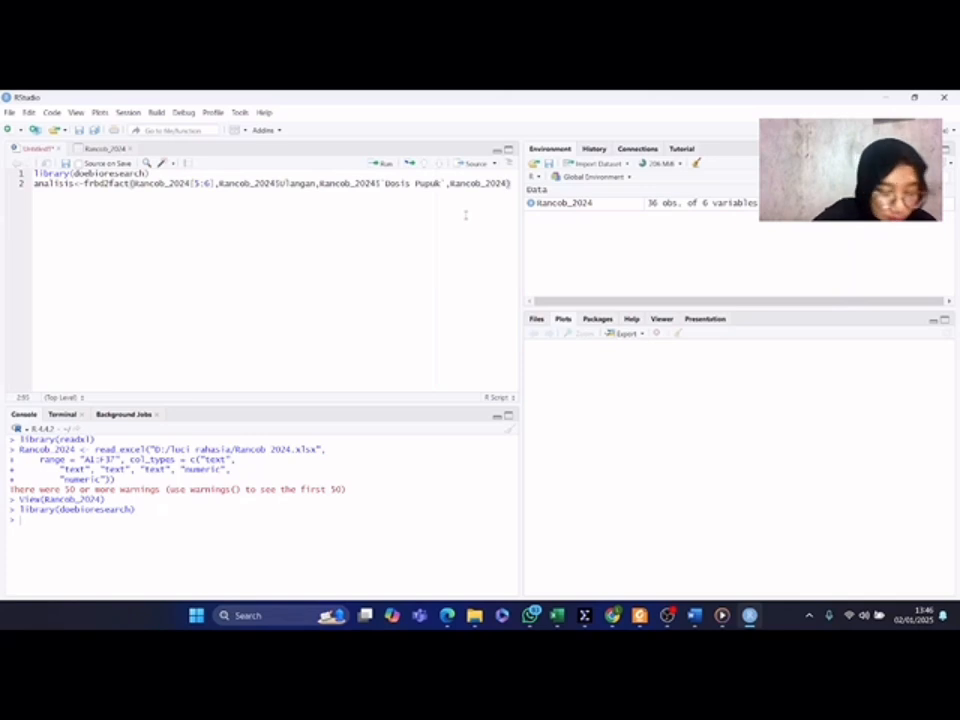
text($)
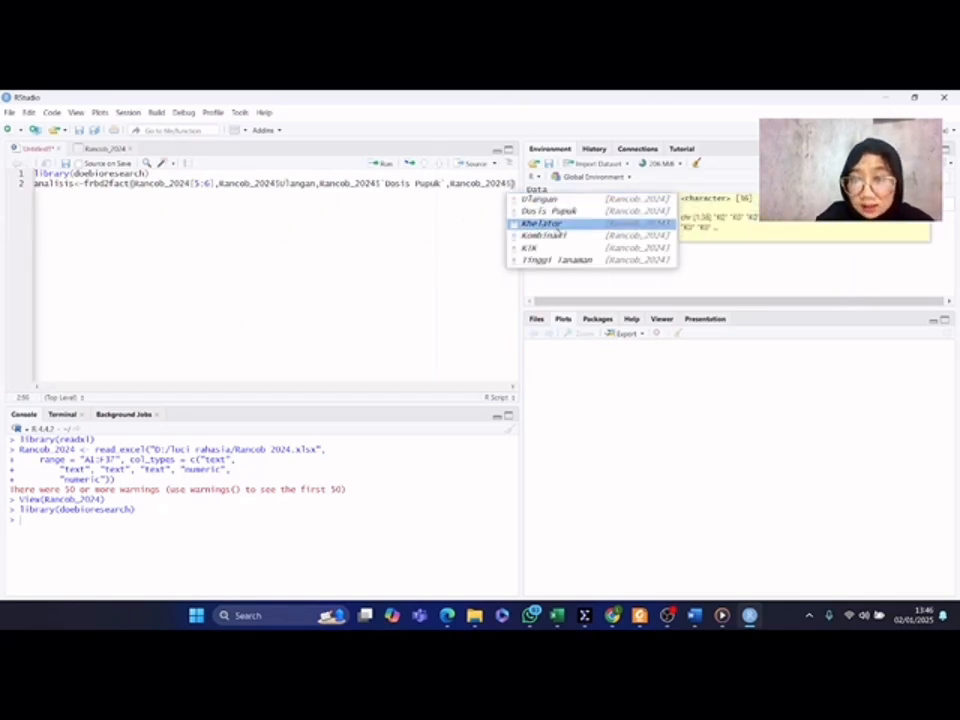
click(531, 224)
Set the multiple comparison test argument to 1 and run the completed analisis line
text(,)
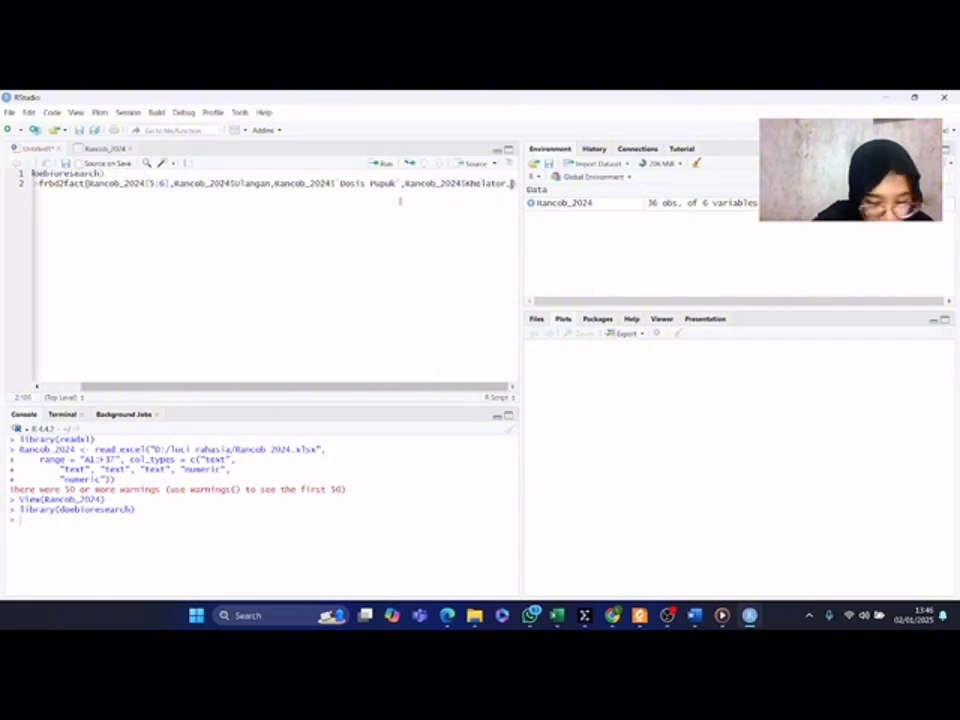
text(1)
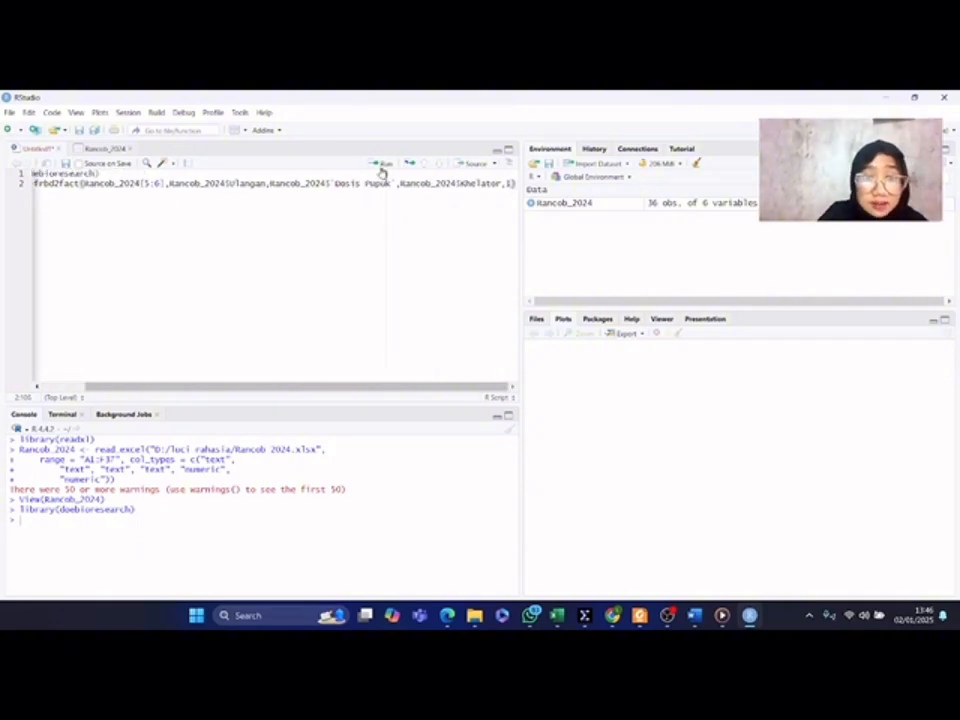
click(381, 163)
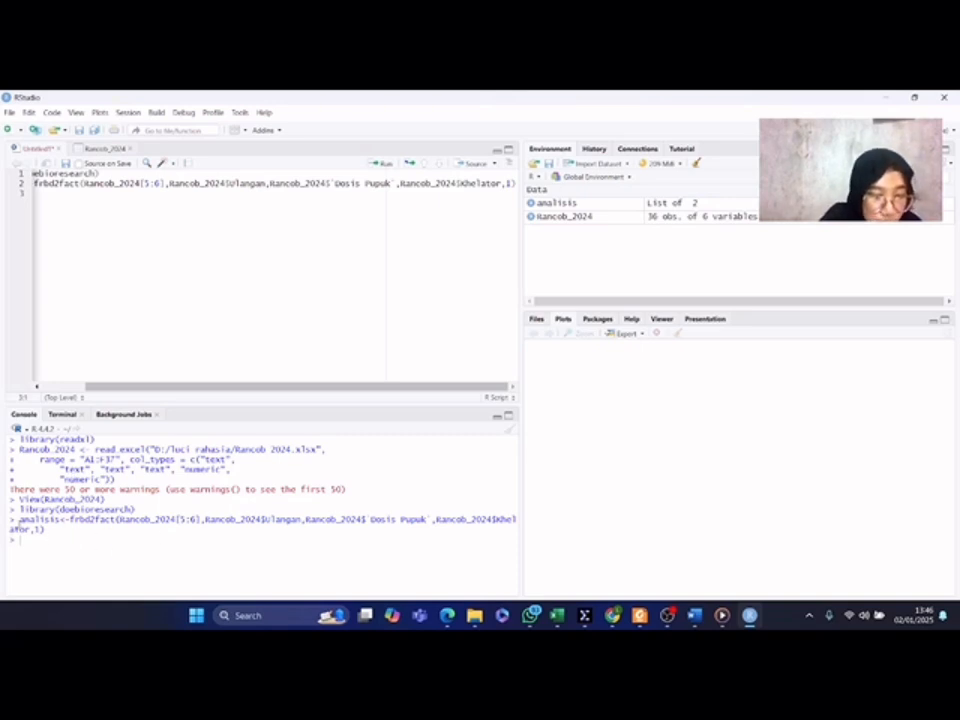
Add print(analisis) on line 3 of the script and run it
click(71, 204)
text(pr)
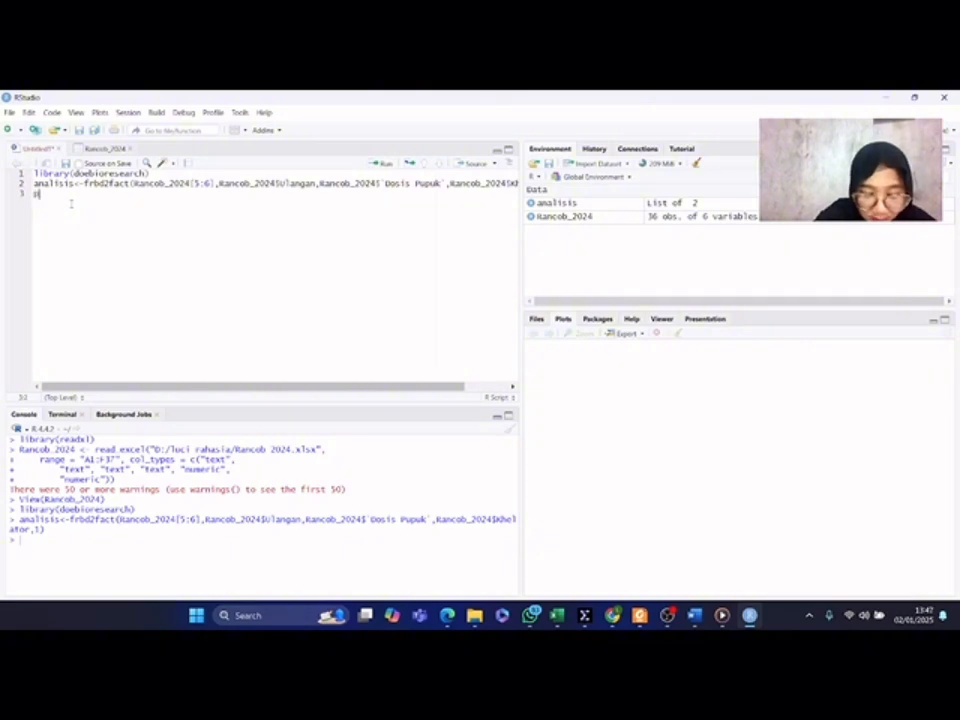
text(tnt()
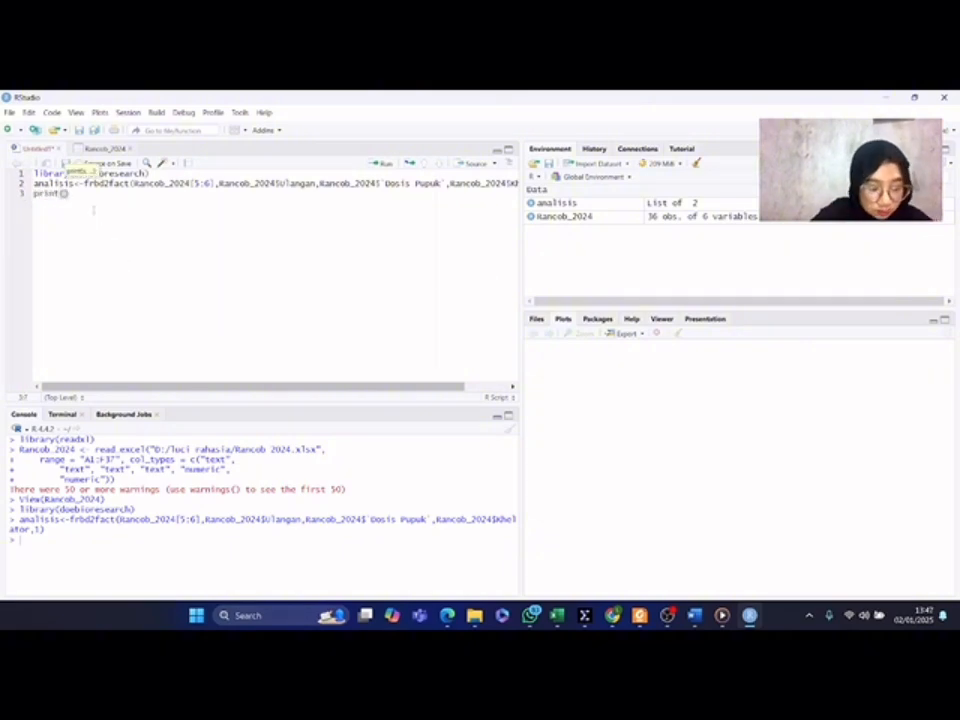
text(ana)
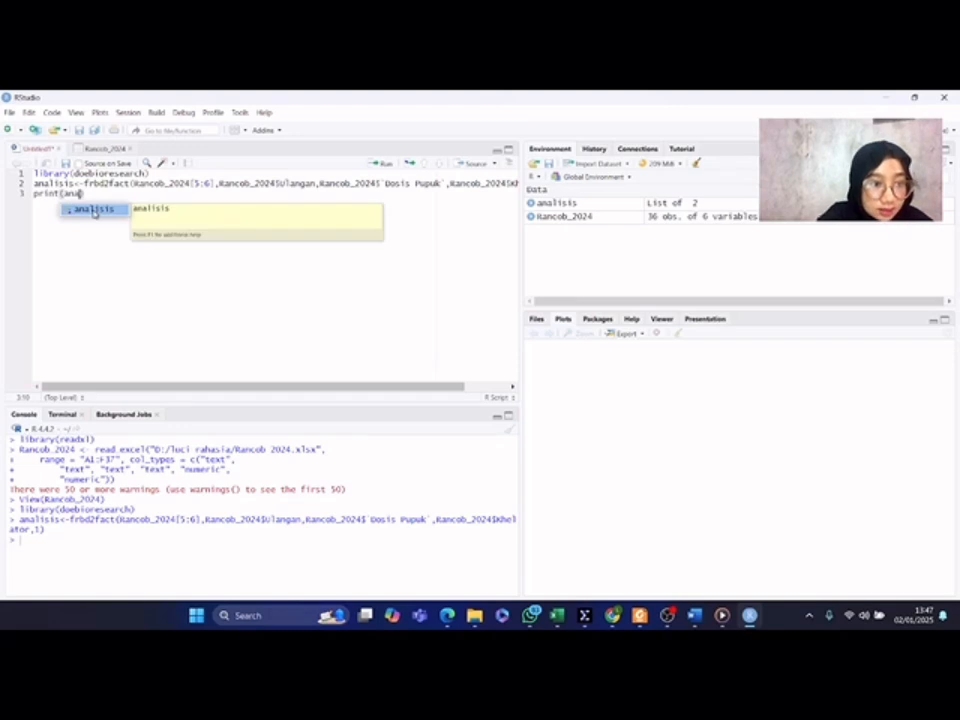
click(94, 213)
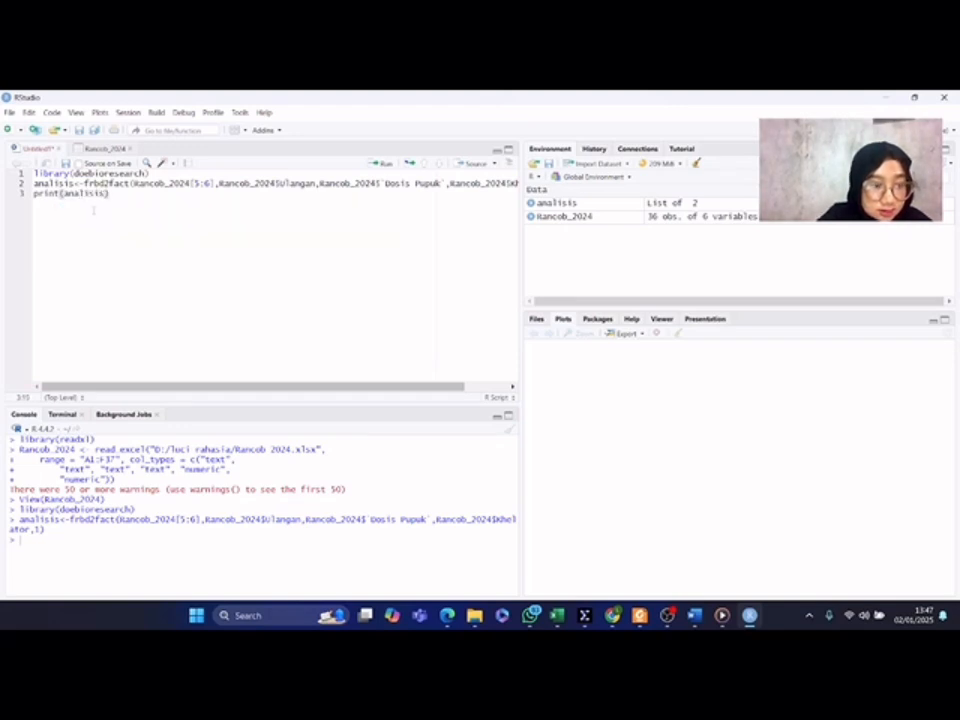
click(385, 164)
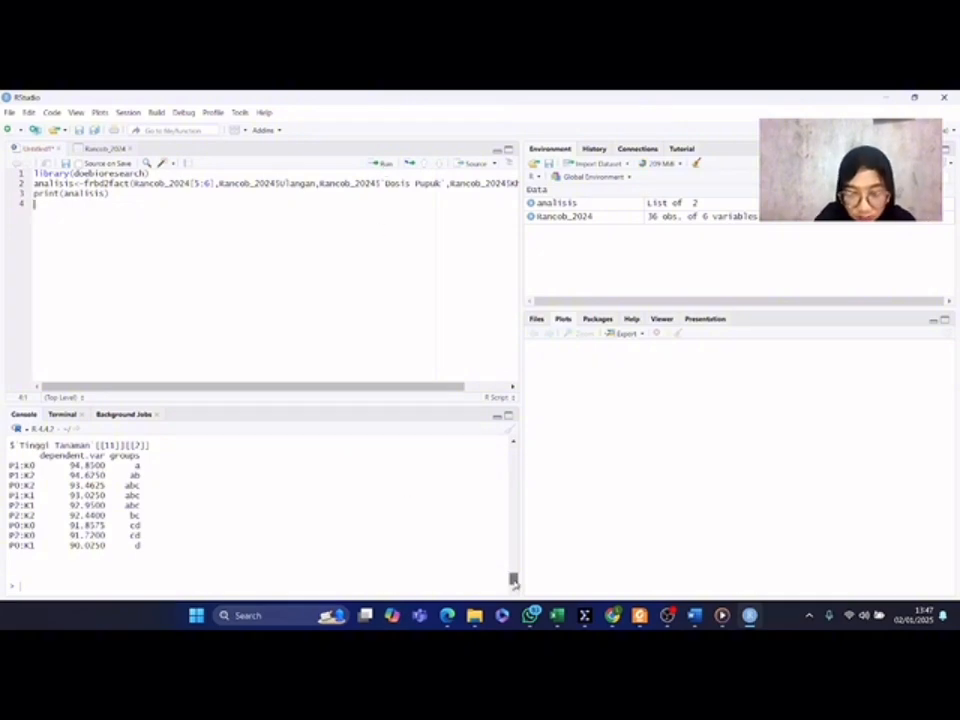
Examine the printed variance tables, normality test and LSD mean groupings for KTK and Tinggi Tanaman
drag(512, 574, 512, 460)
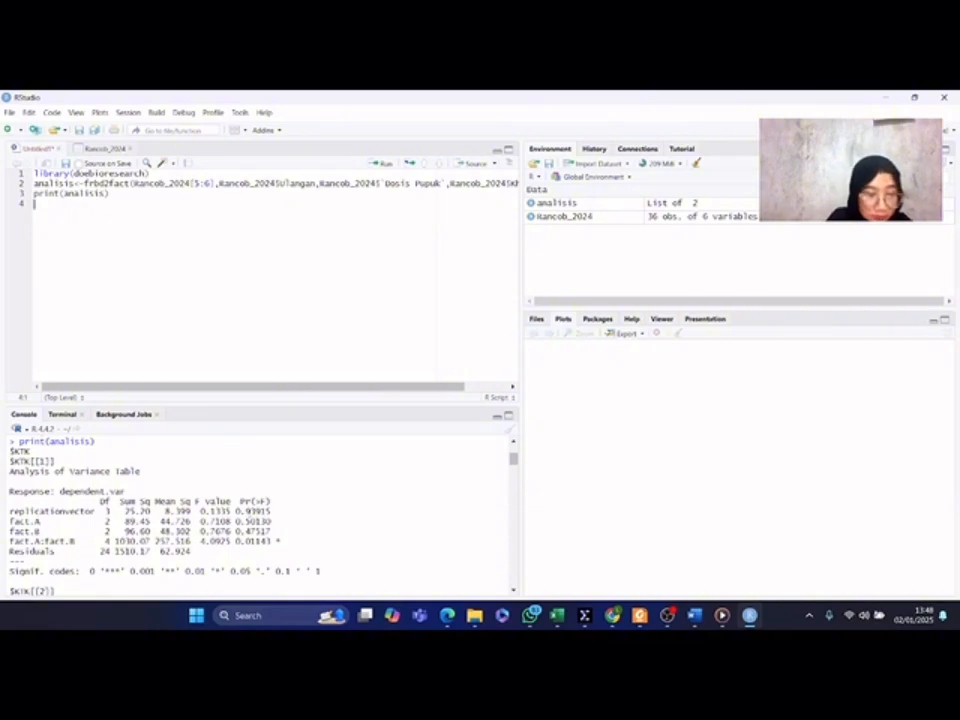
scroll(260, 515, down, 2)
scroll(250, 510, down, 2)
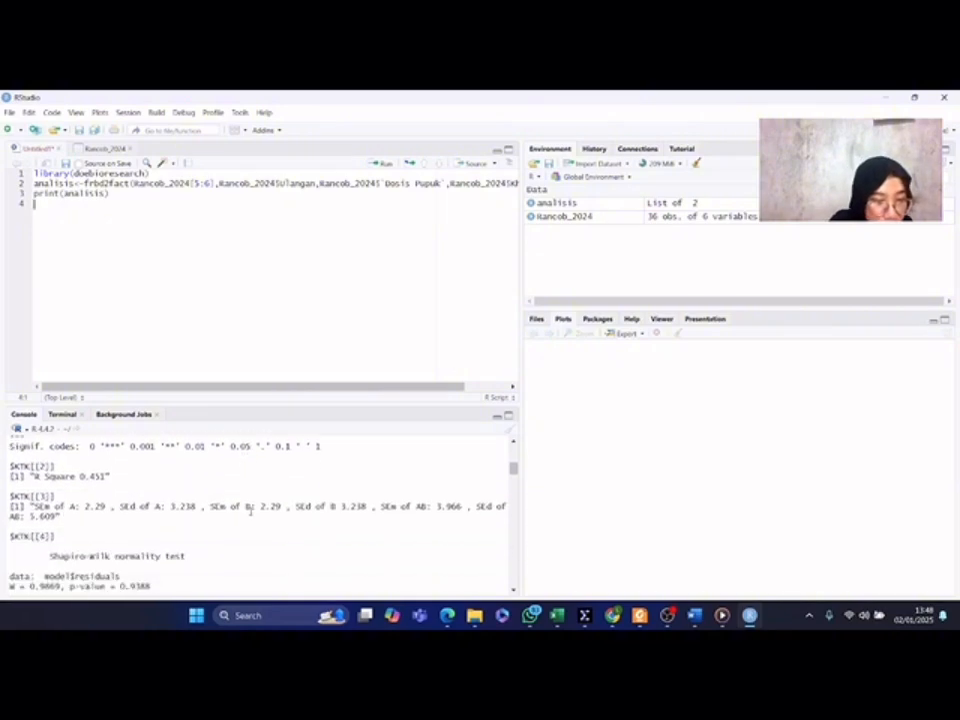
scroll(250, 515, down, 2)
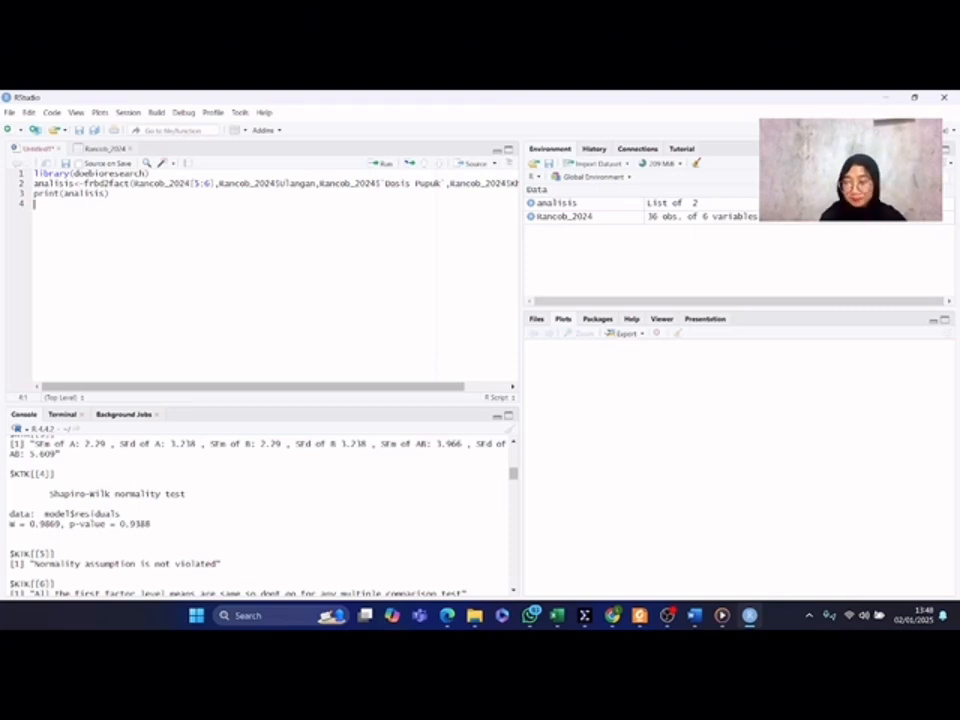
scroll(237, 545, down, 3)
scroll(237, 545, down, 3)
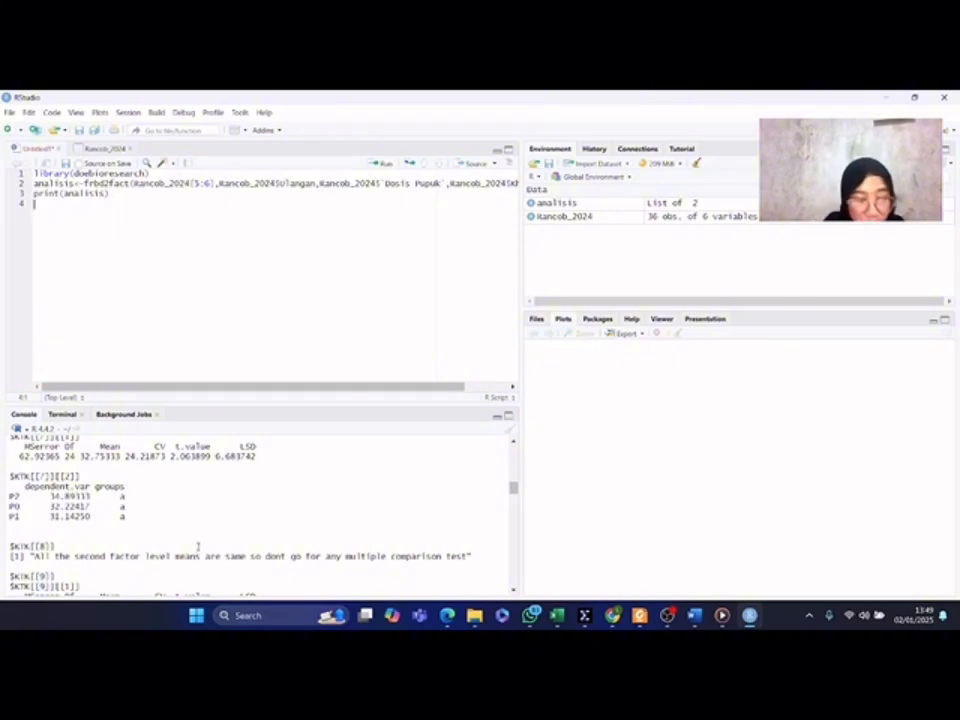
scroll(198, 545, down, 2)
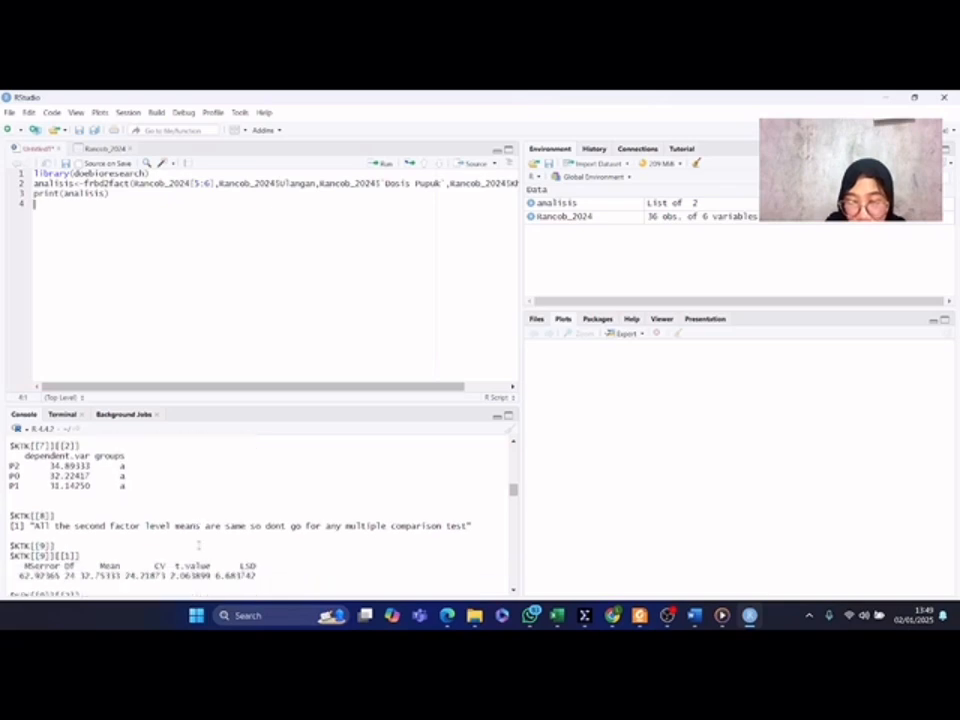
scroll(198, 543, down, 2)
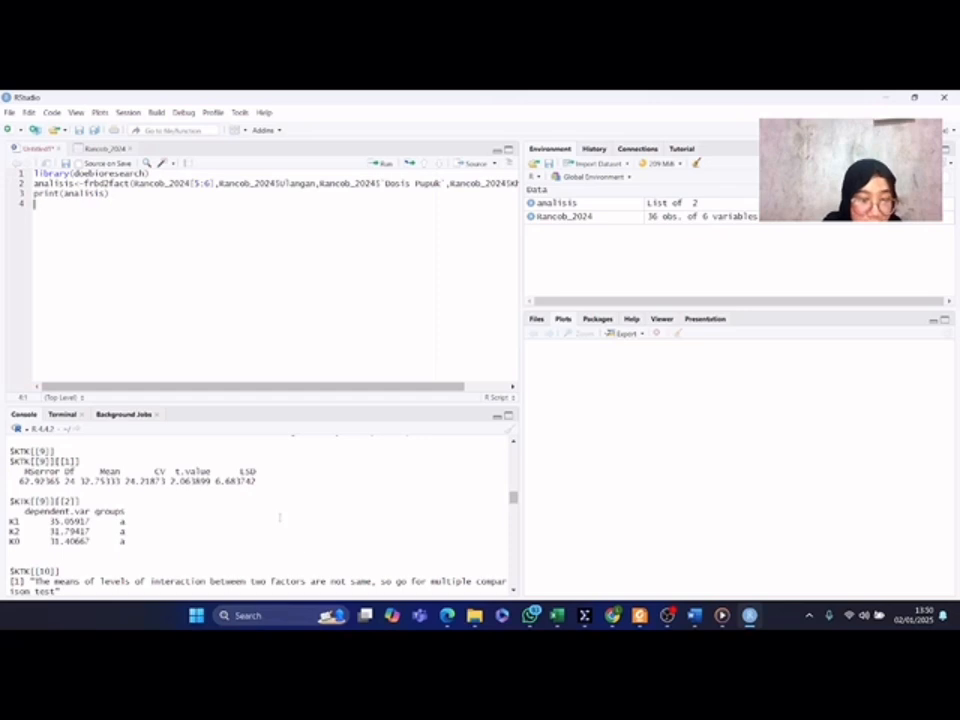
scroll(280, 517, down, 4)
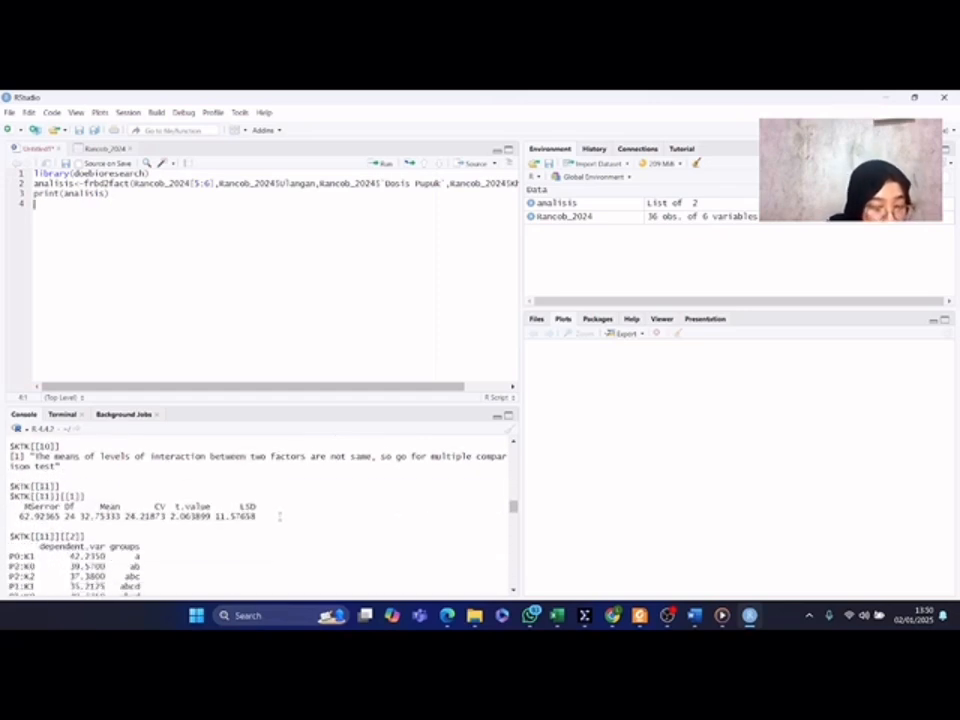
scroll(280, 517, down, 2)
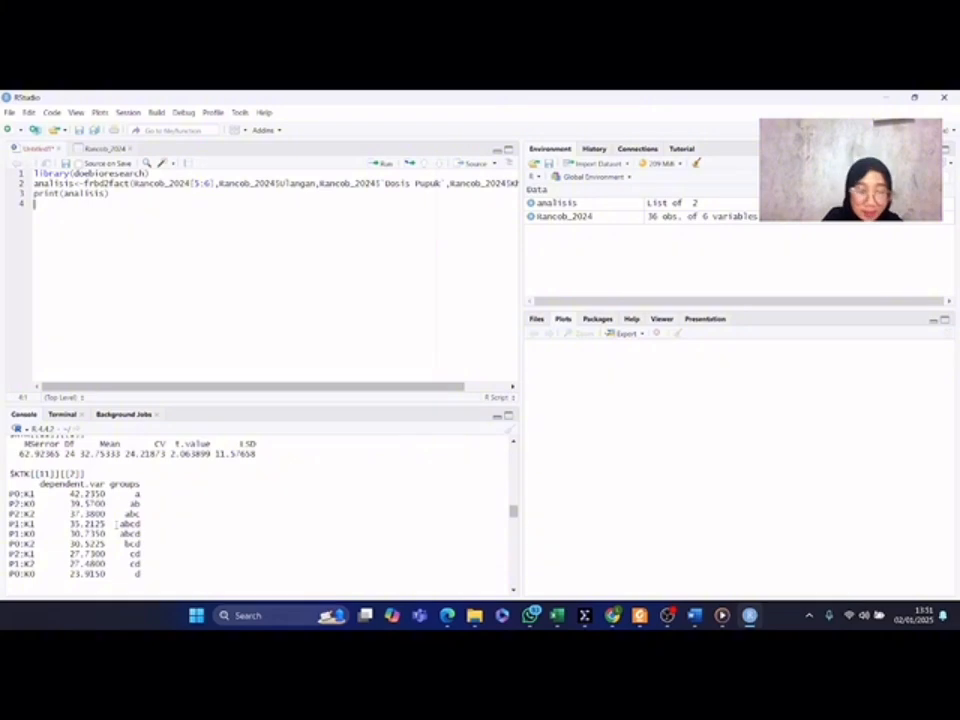
scroll(260, 499, down, 1)
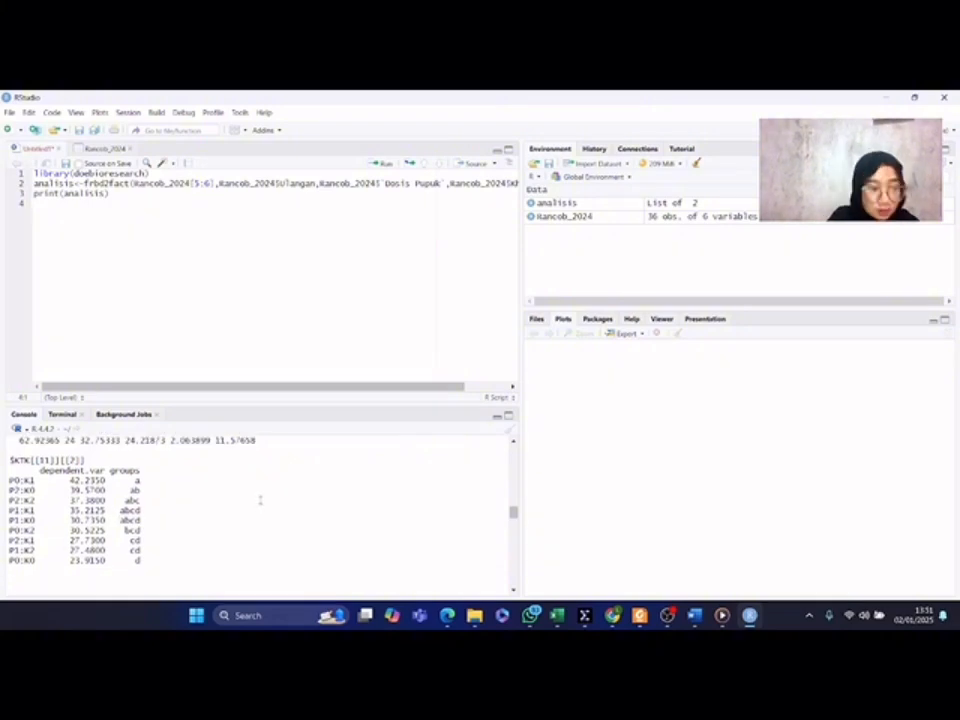
scroll(262, 495, down, 5)
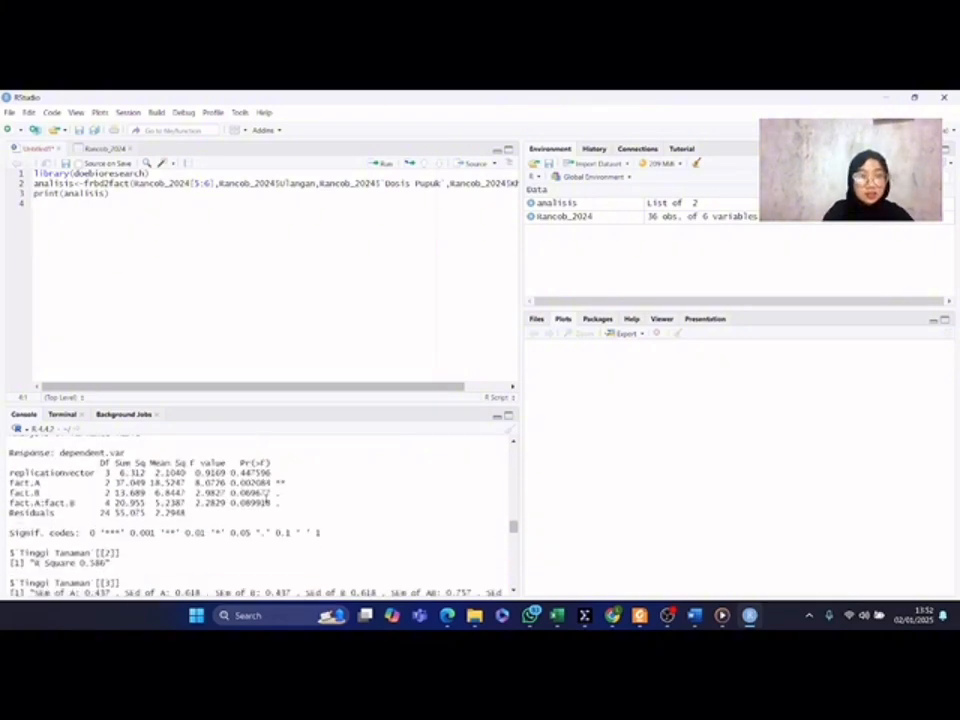
scroll(265, 497, down, 10)
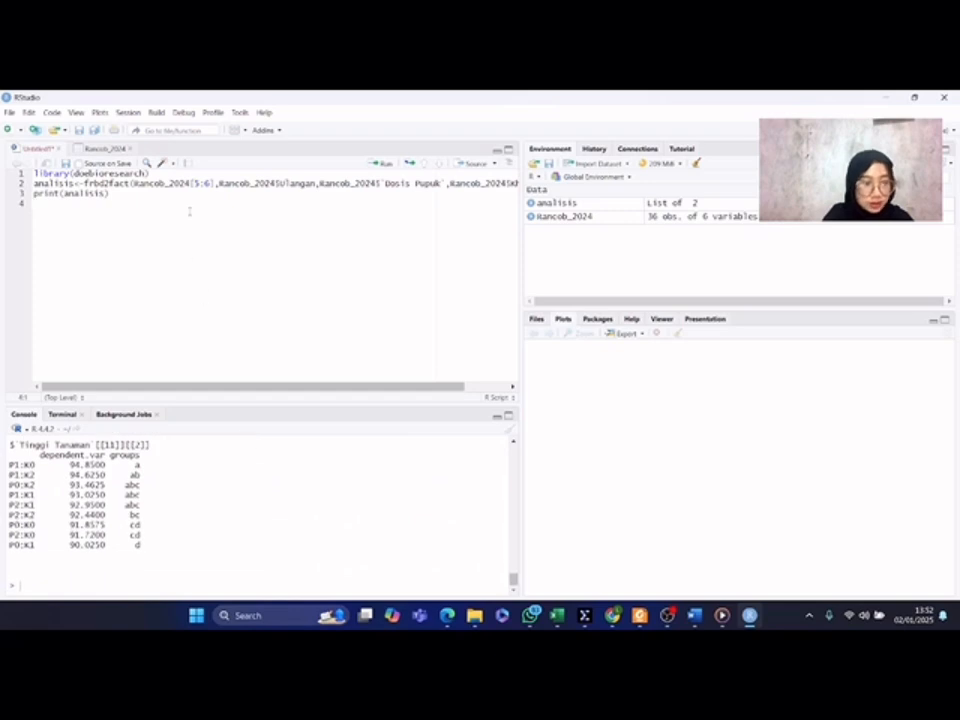
Start a korelasi assignment with the cor.test function, leaving a blank line below print(analisis)
key(Return)
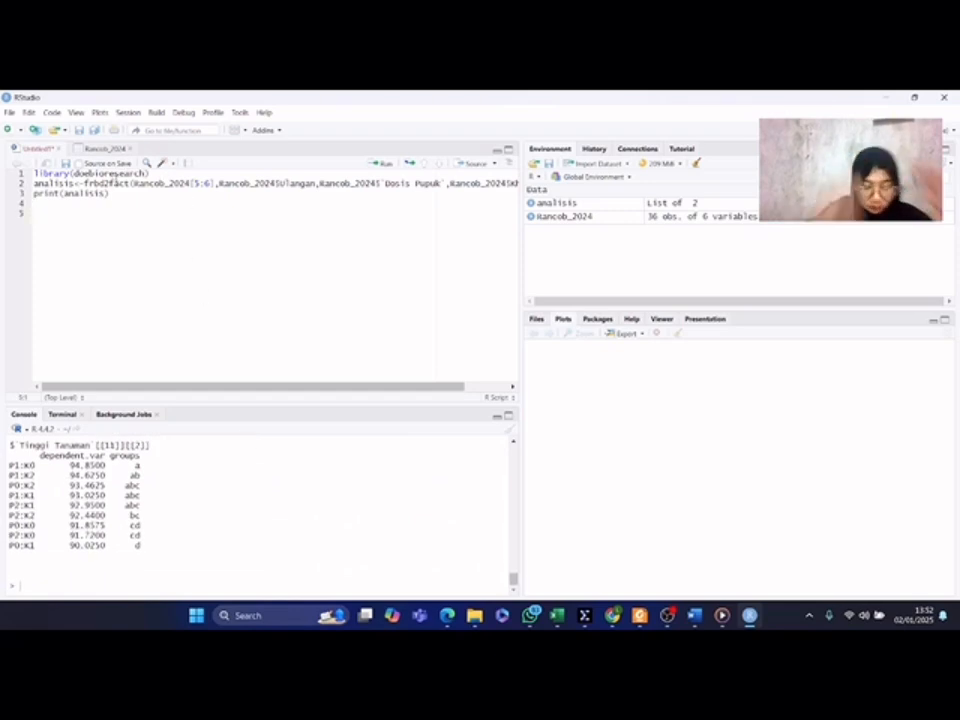
text(korela)
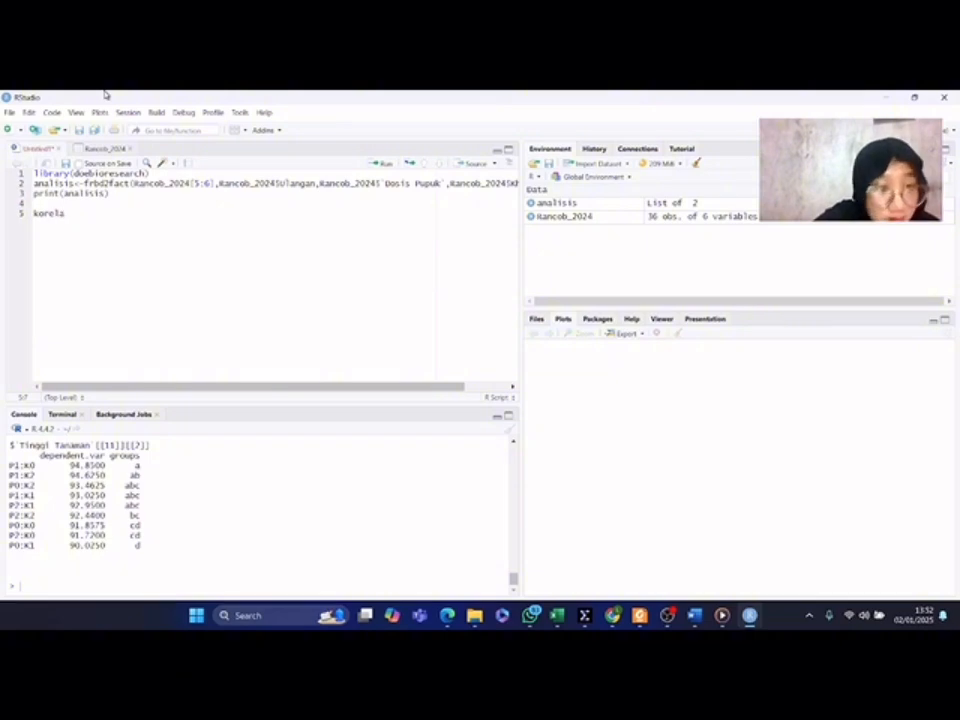
text(si<)
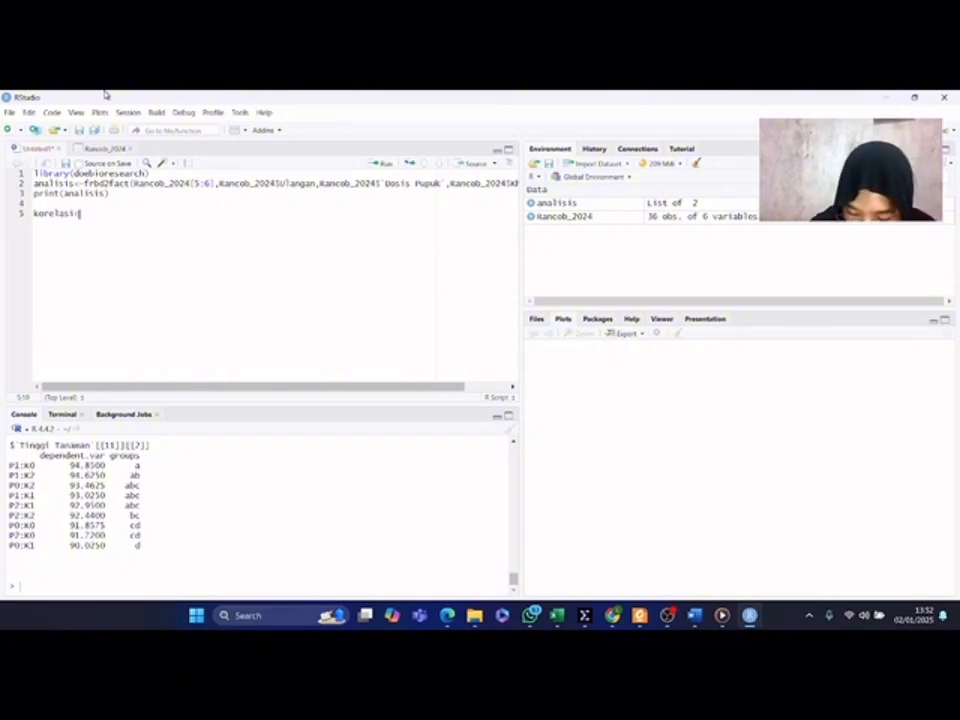
text(-cor)
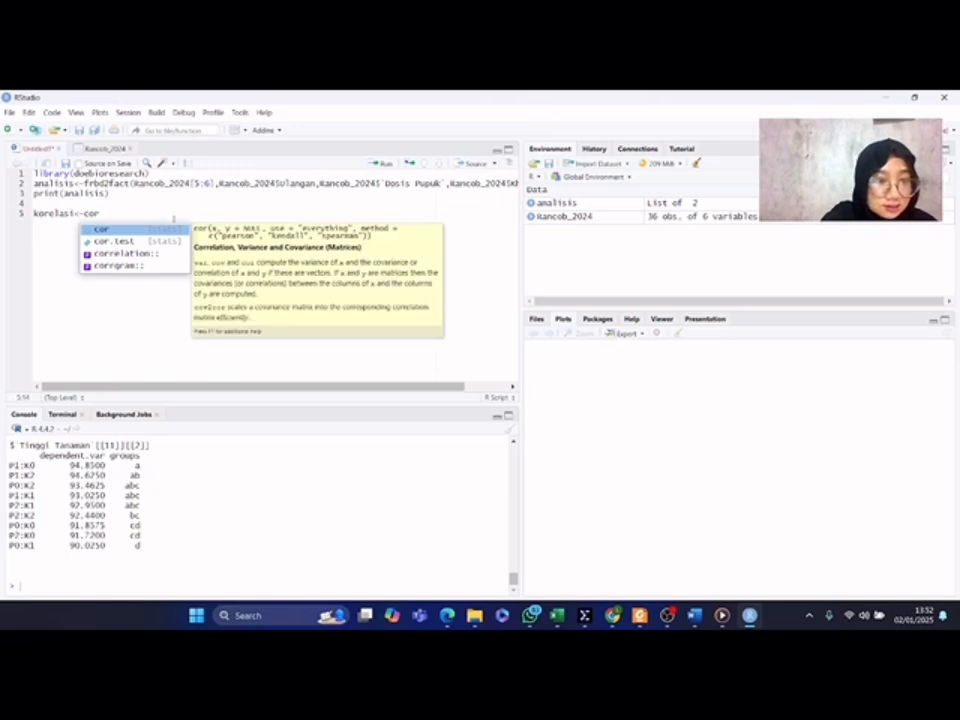
click(178, 243)
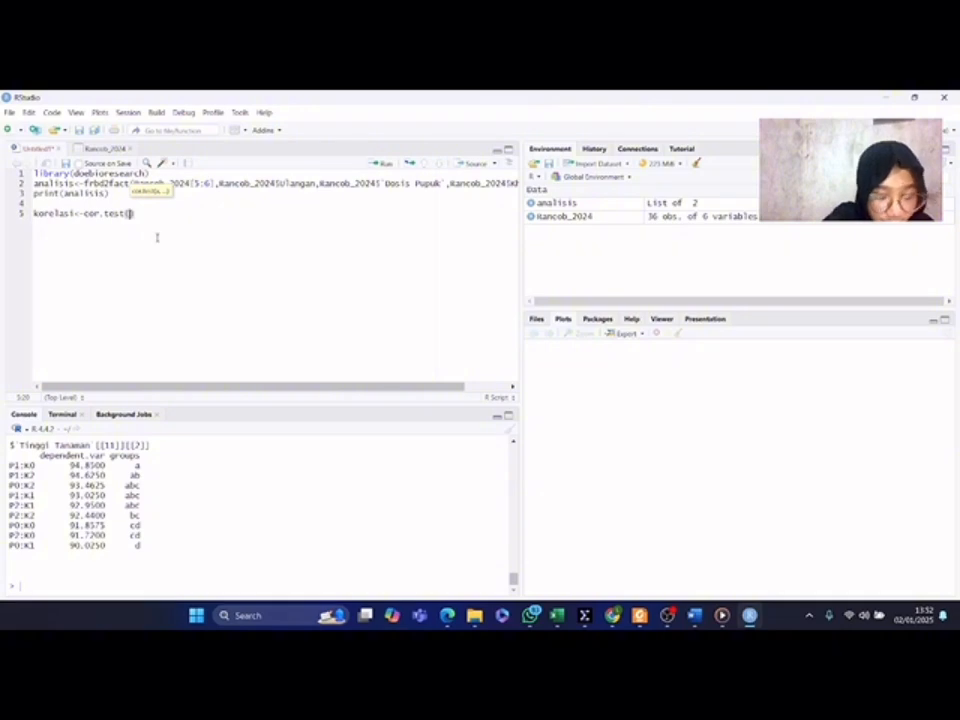
Enter Rancob_2024$KTK as the first variable of the cor.test call
text(ran)
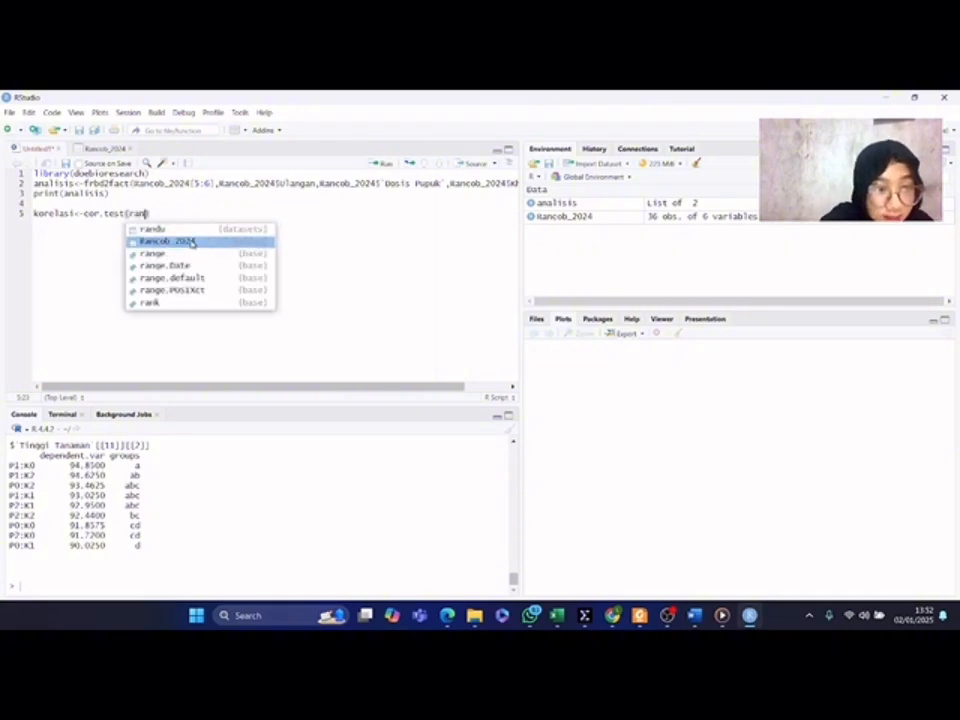
click(190, 240)
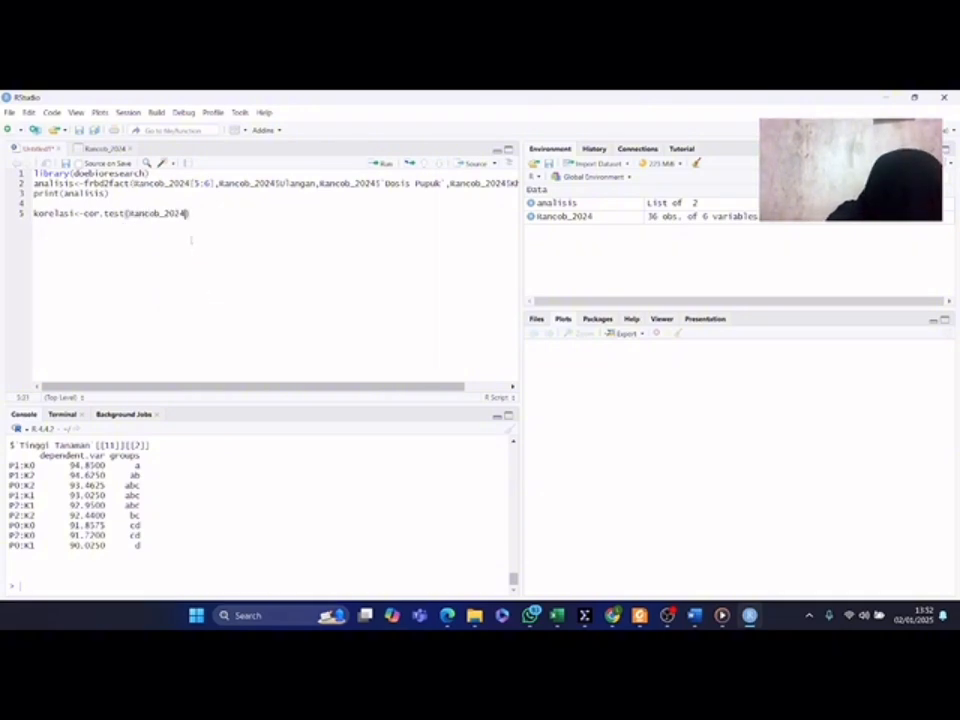
text($)
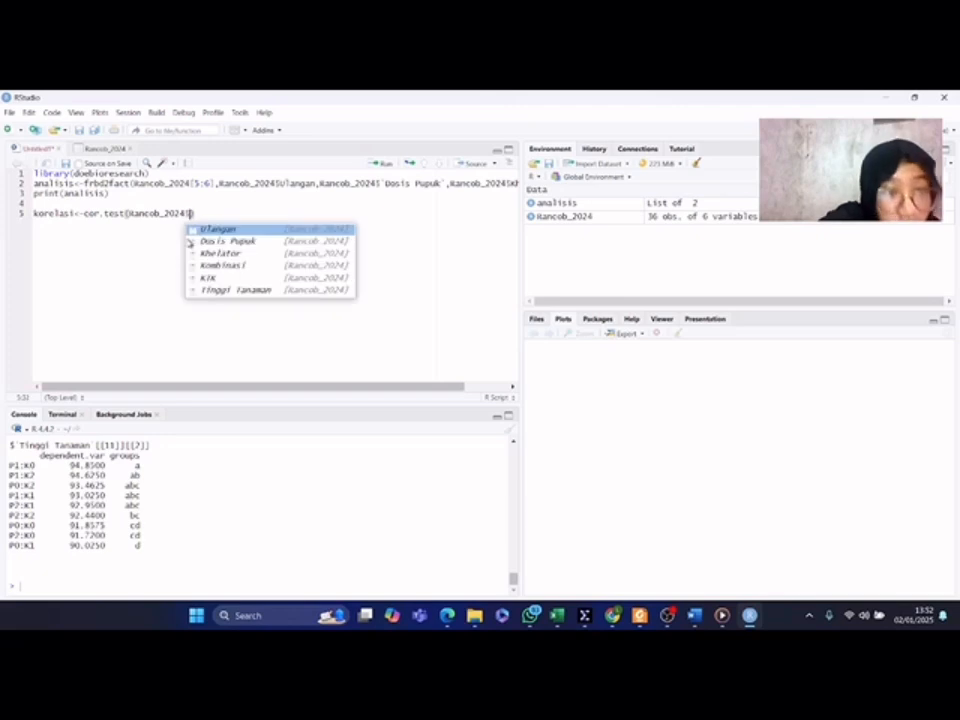
click(265, 279)
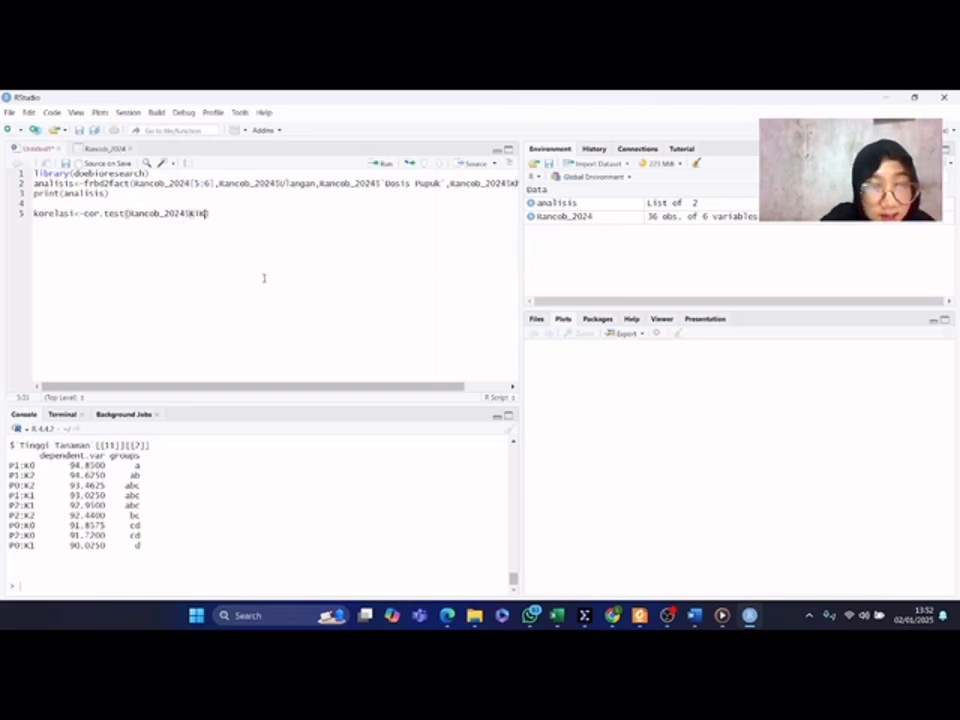
Add Rancob_2024$`Tinggi Tanaman` as the second cor.test variable and run the korelasi line
text(,)
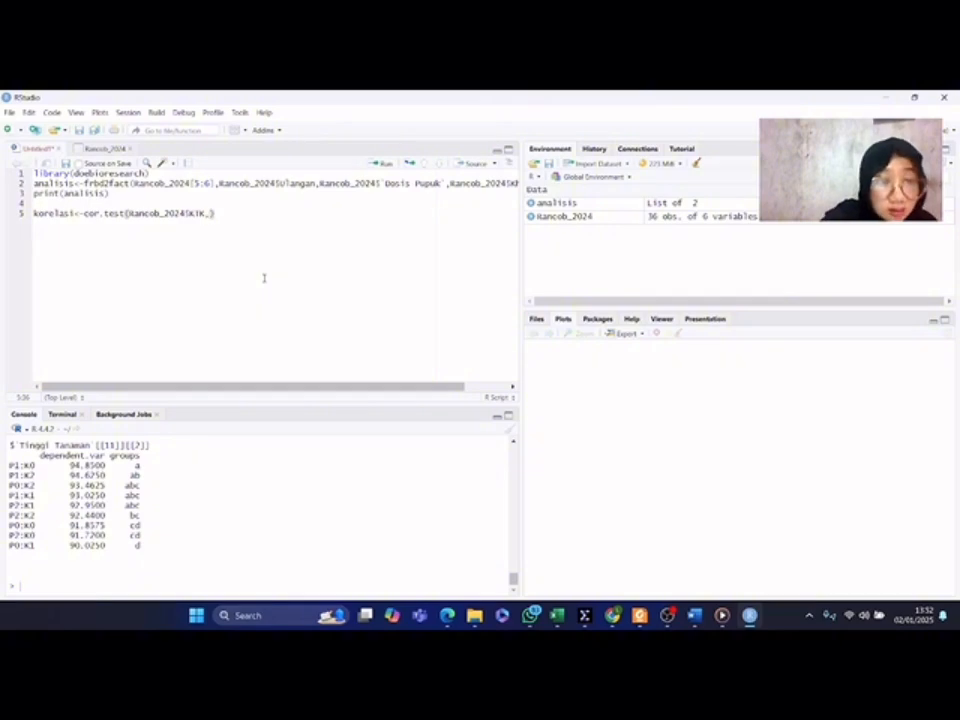
text(ran)
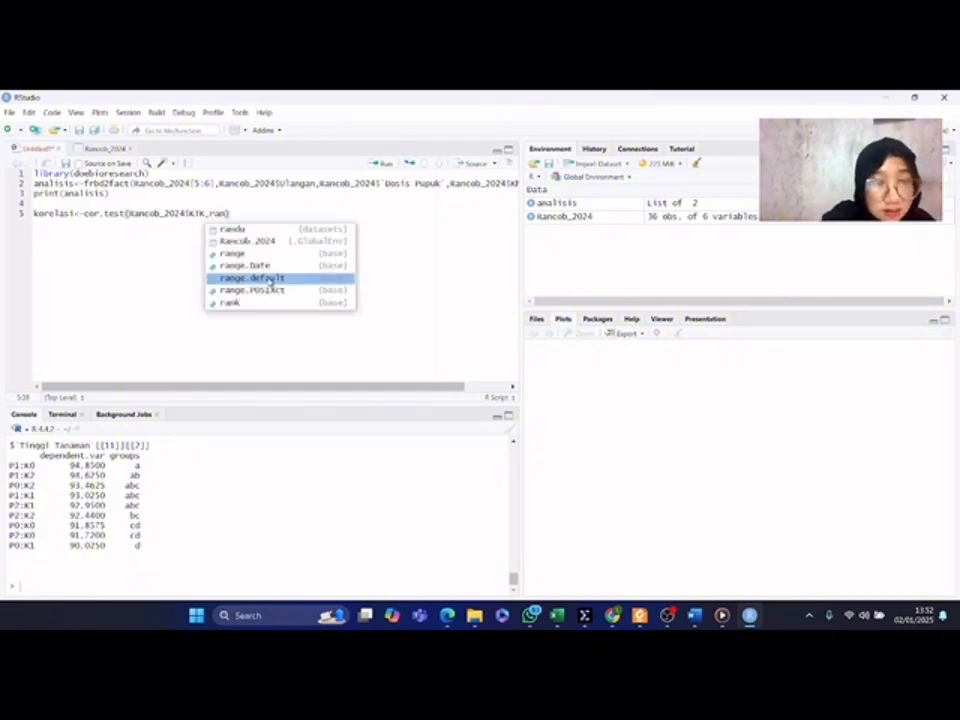
click(266, 242)
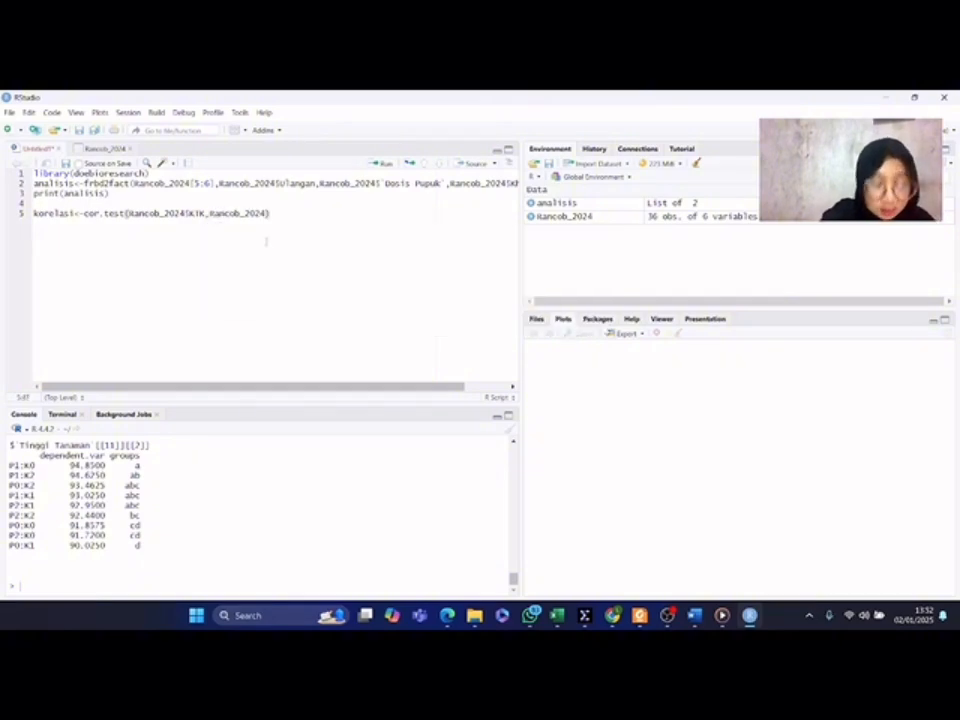
text($)
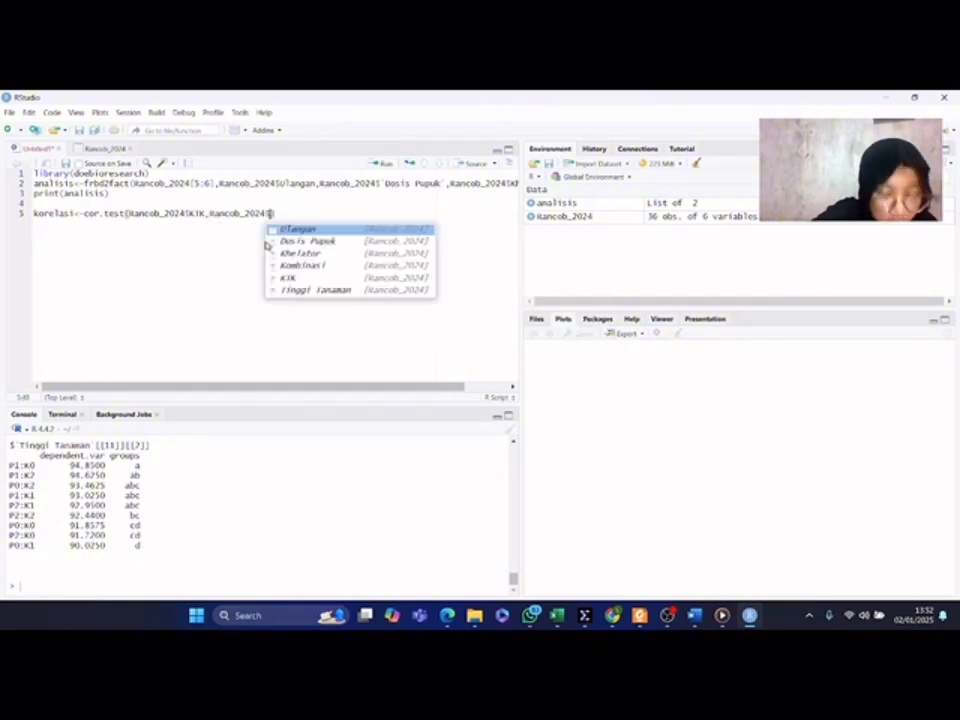
click(315, 288)
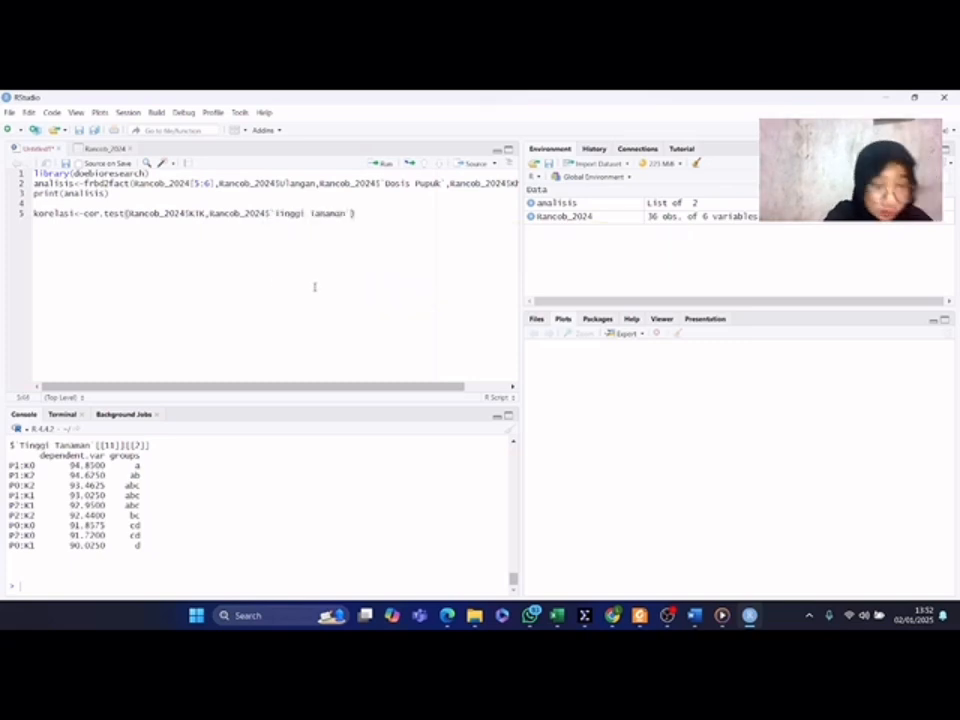
click(381, 162)
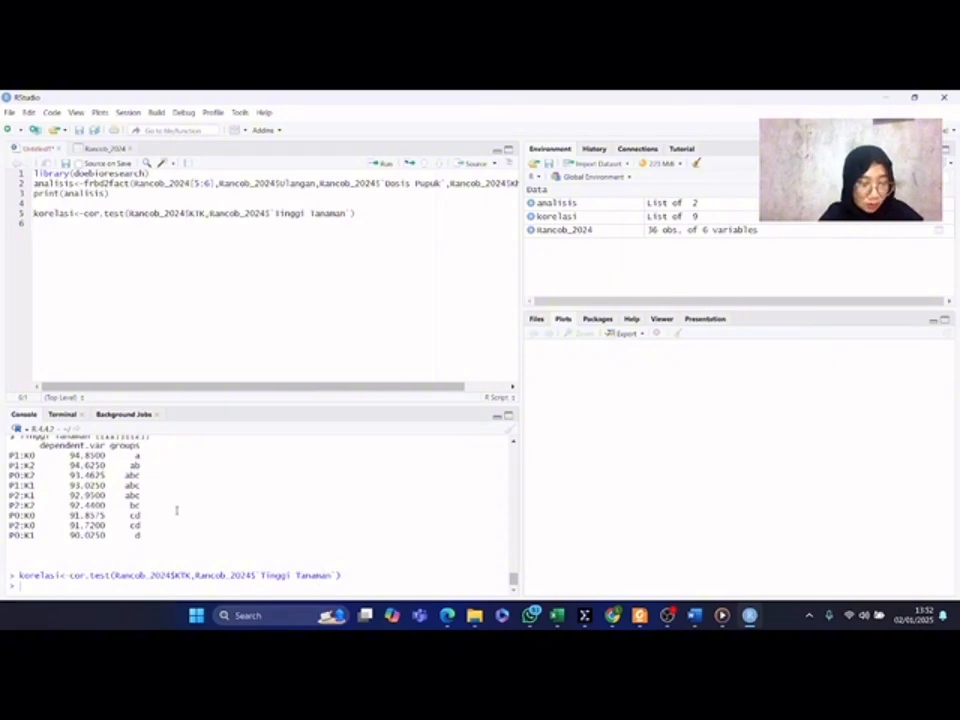
Add the line print(korelasi) below the cor.test assignment and run it
text(pr)
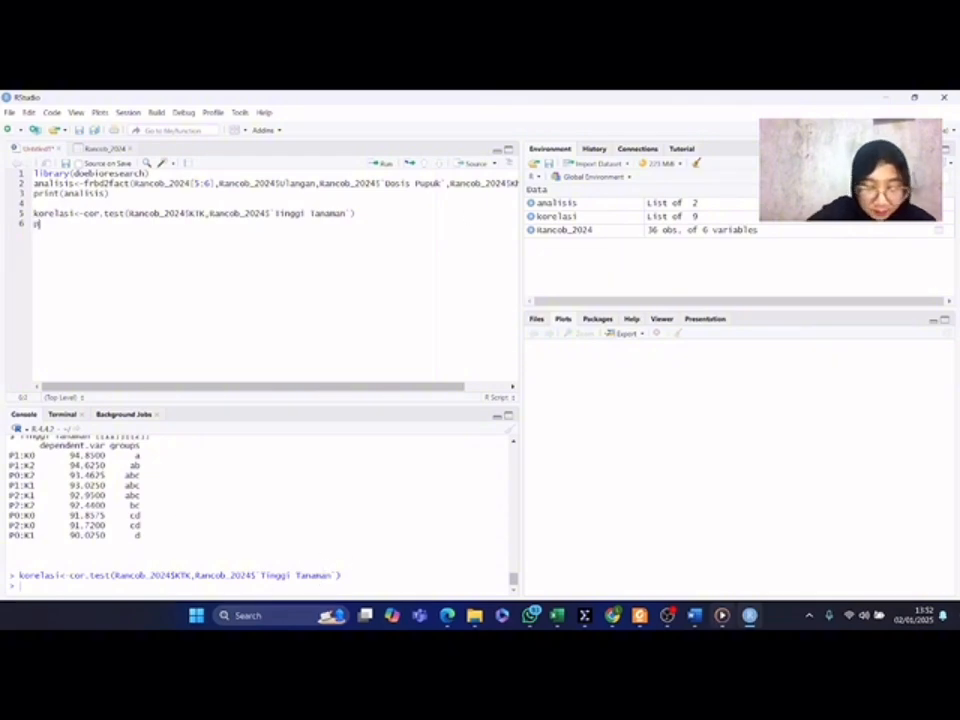
text(int)
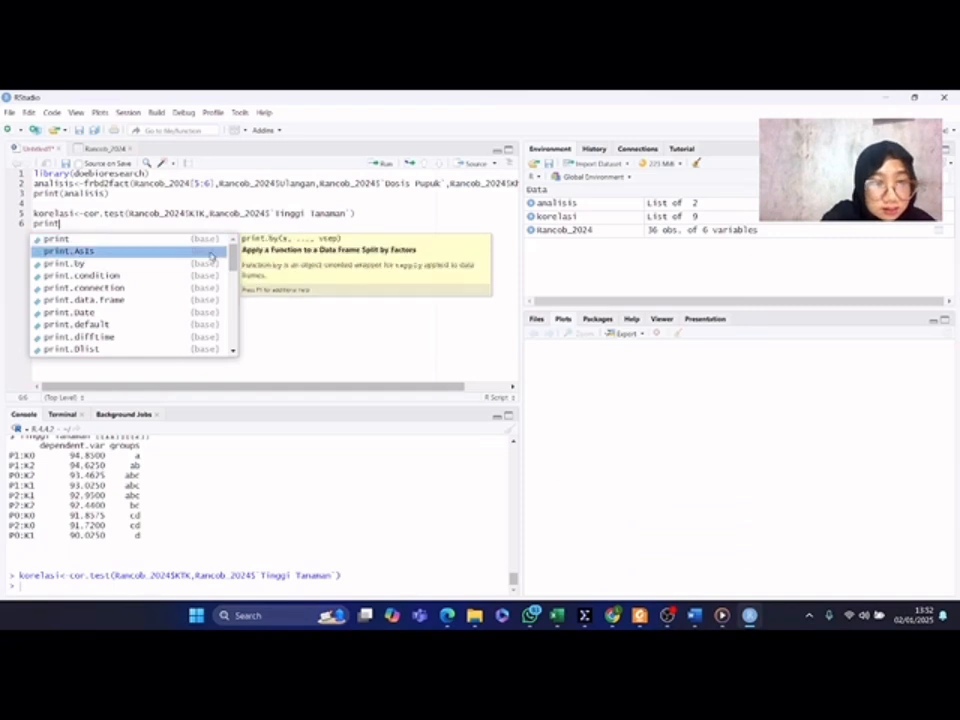
click(200, 241)
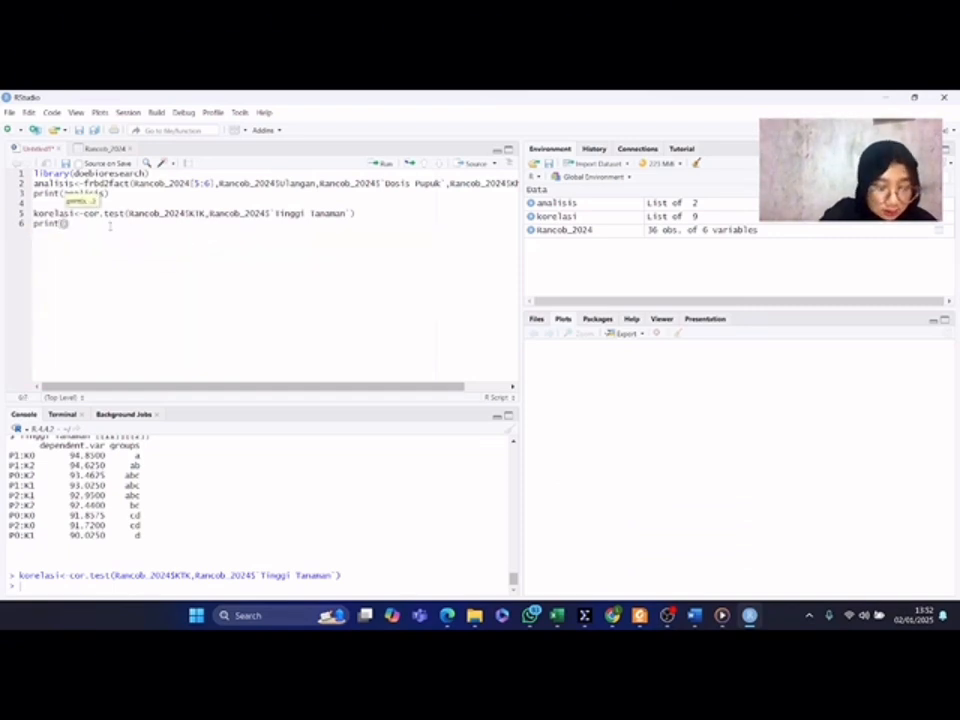
text(kore)
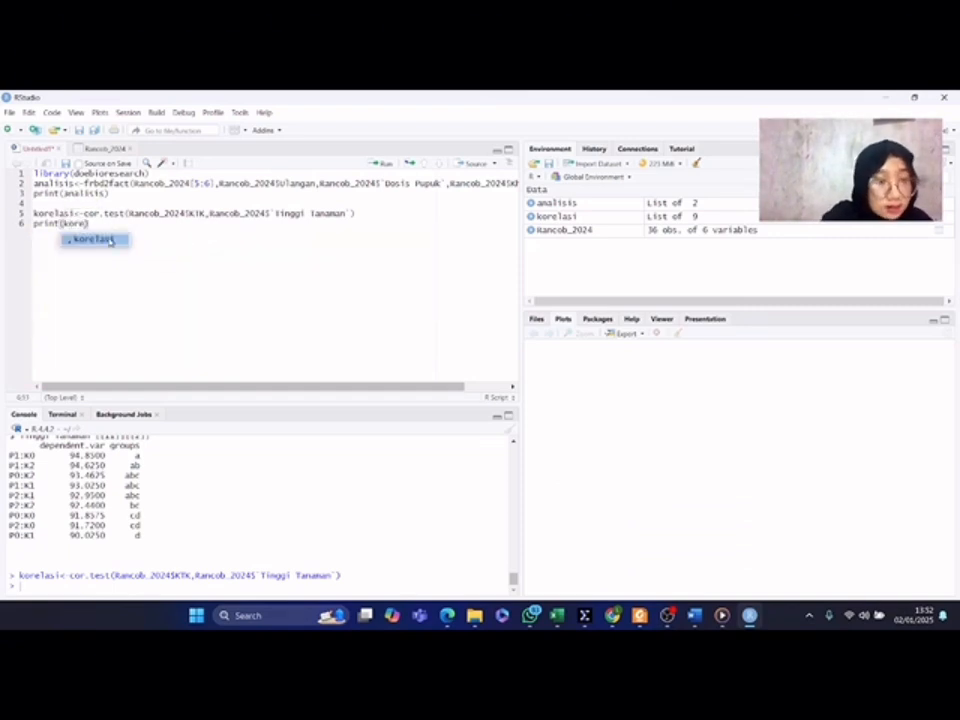
click(110, 240)
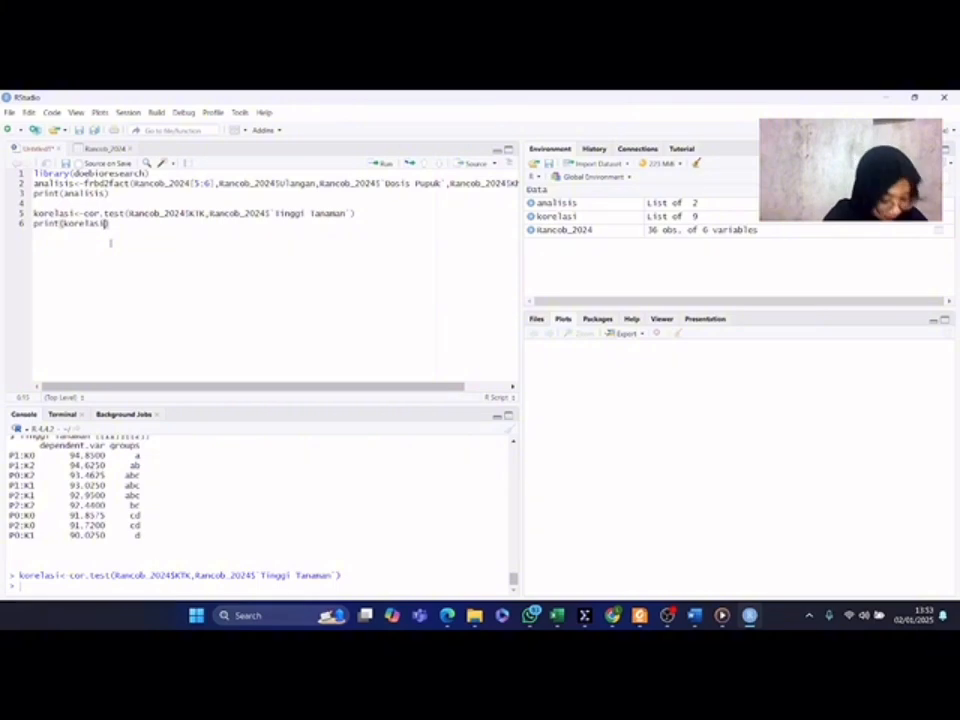
click(384, 163)
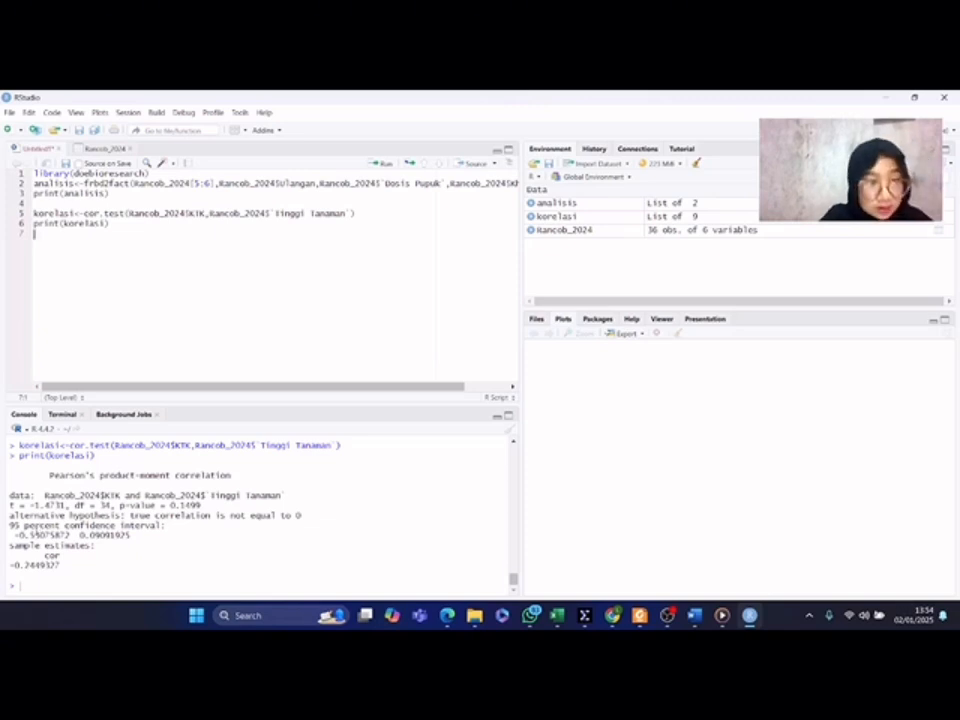
Add library(ggplot2) below print(korelasi) and run it to load the package
text(libra)
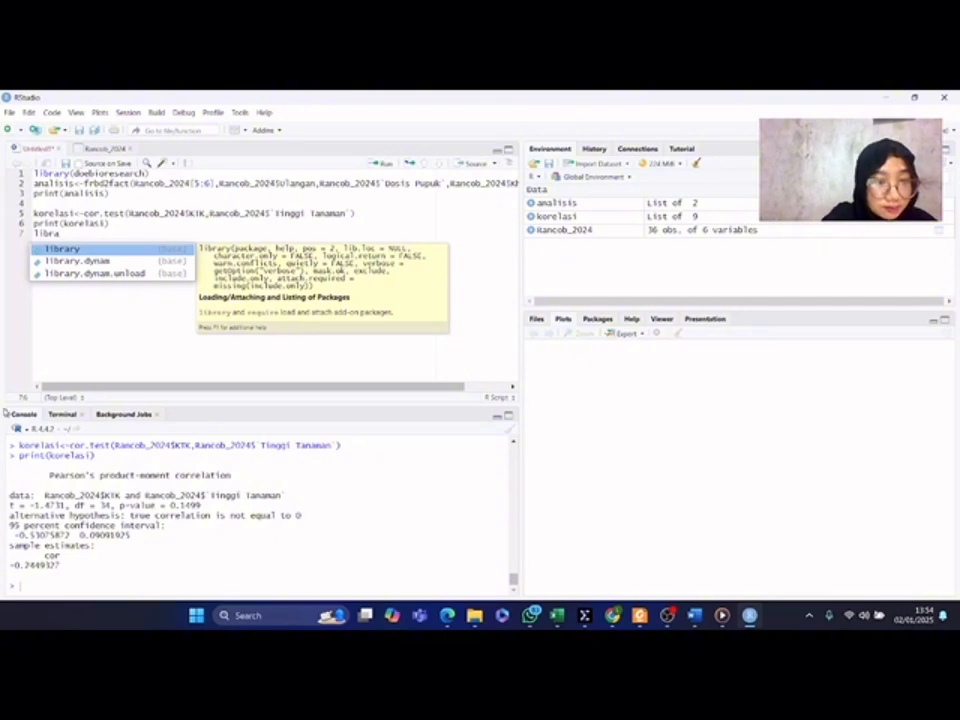
click(128, 252)
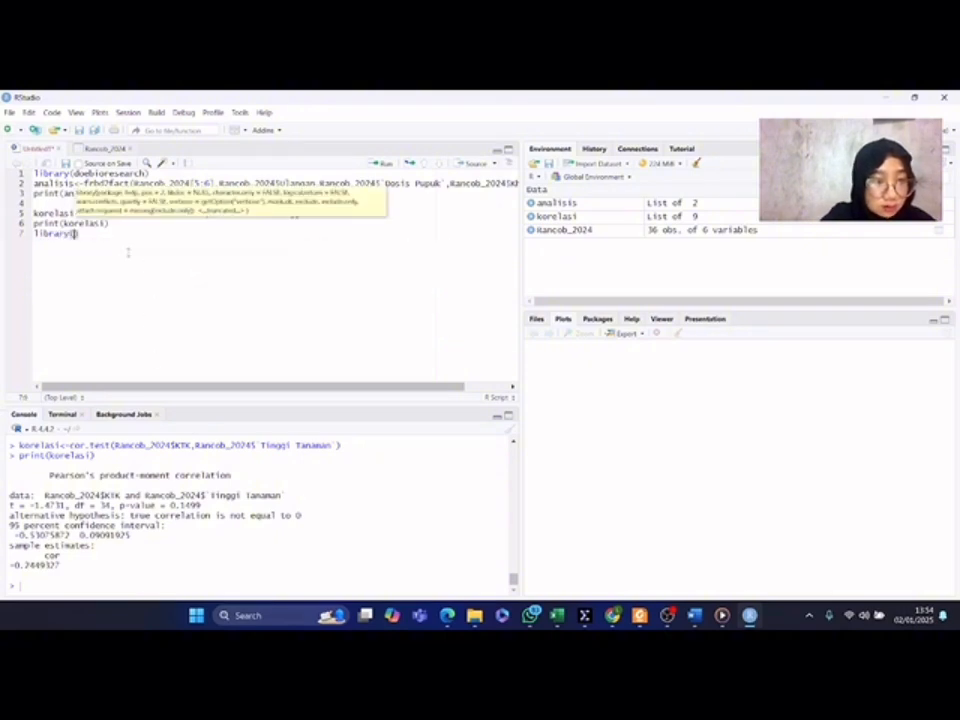
text(gg)
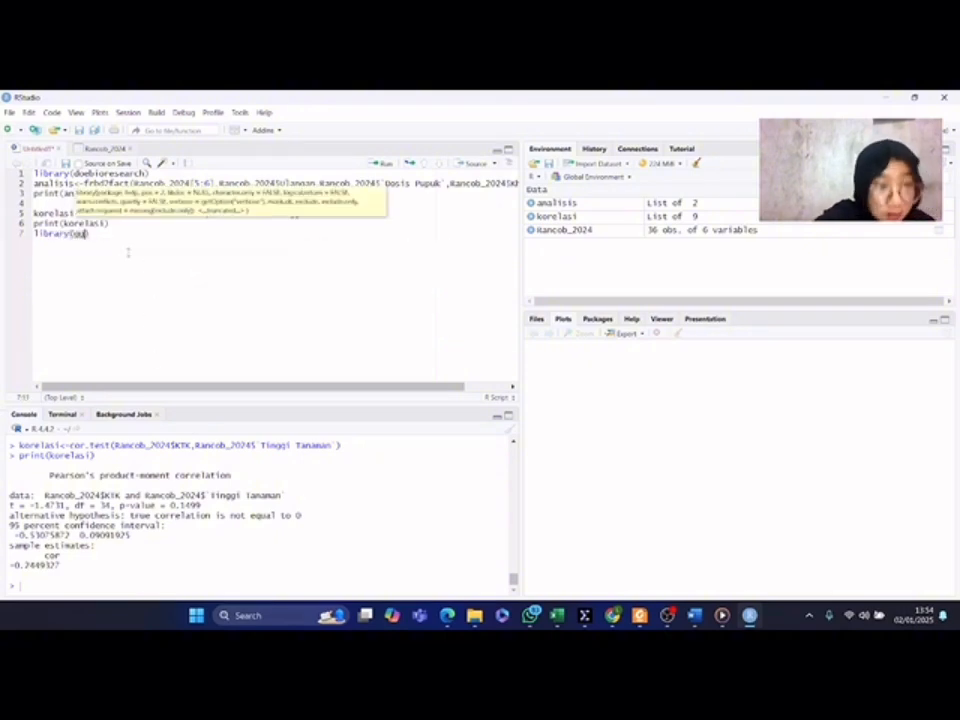
text(plot)
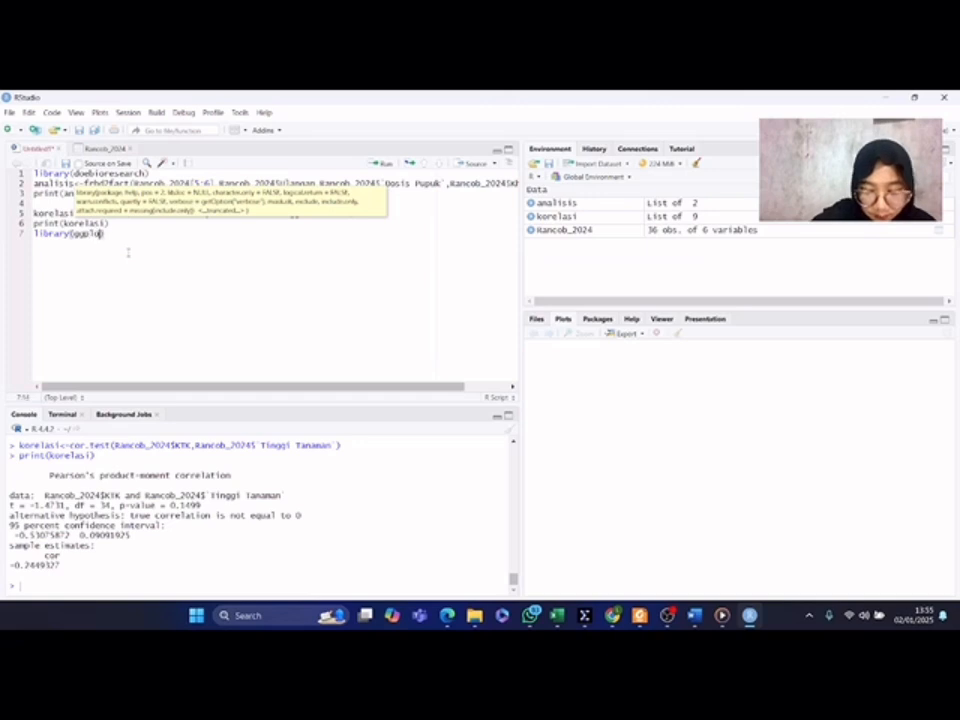
click(104, 249)
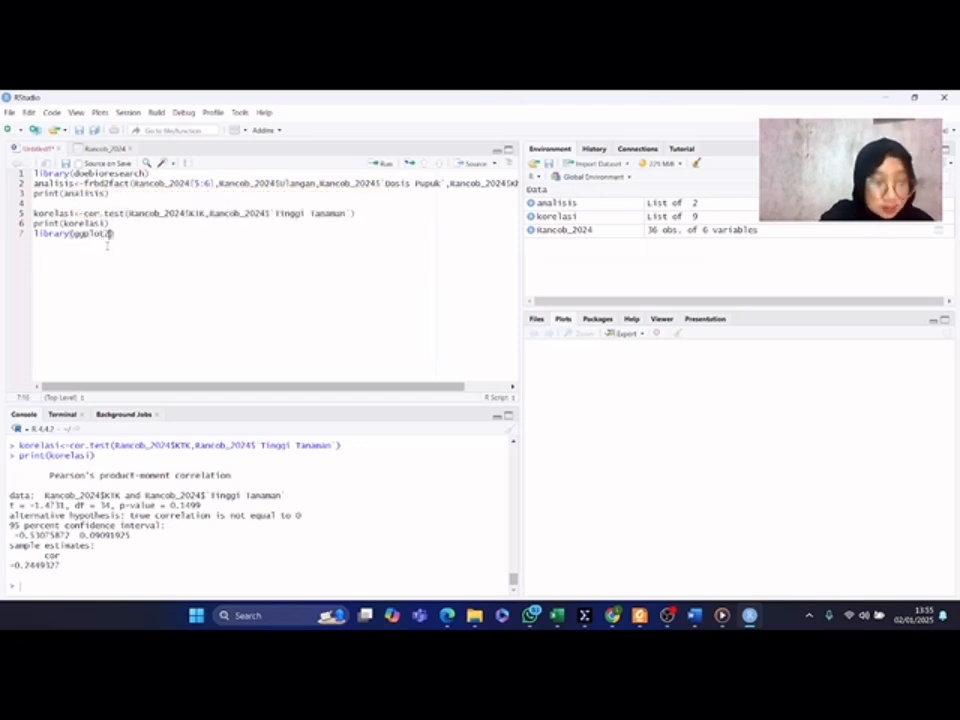
click(383, 164)
Add library(ggpp) on the following script line and run it to load the package
text(libr)
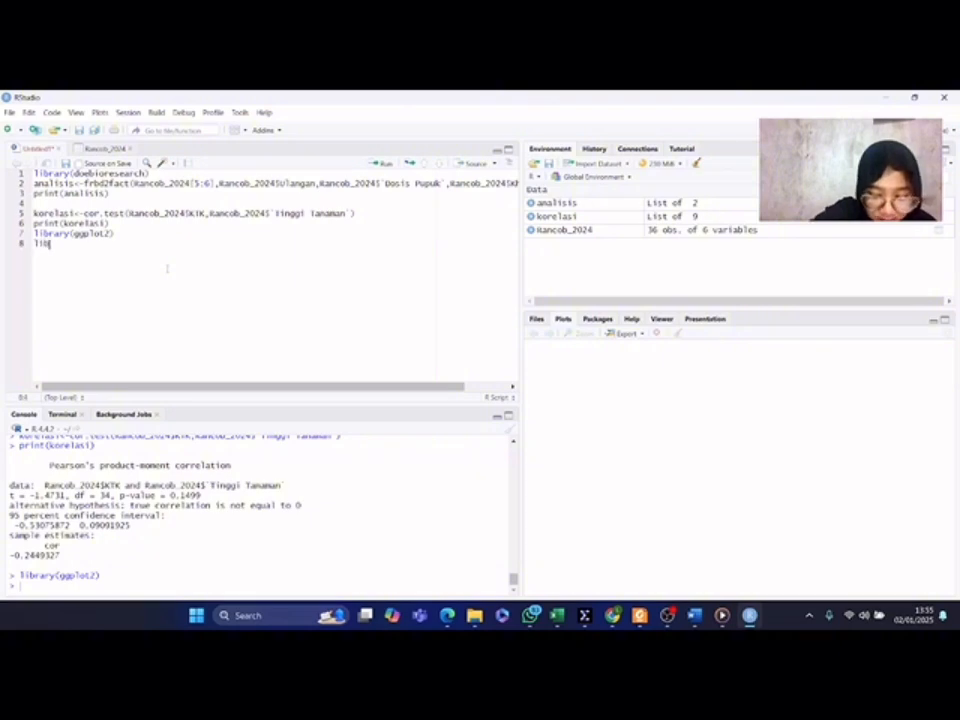
text(a)
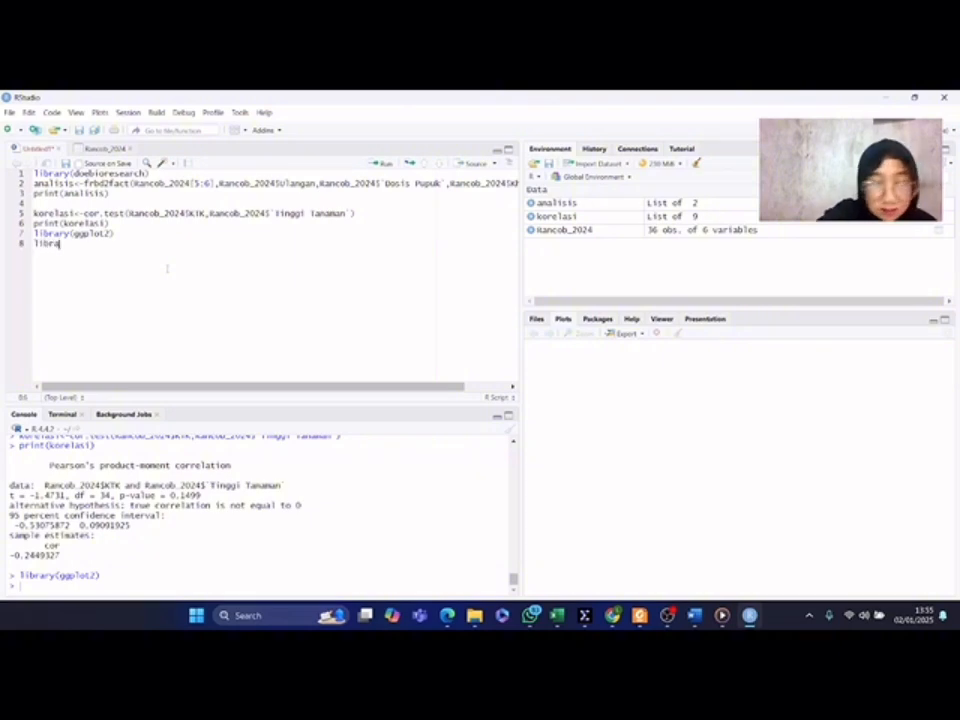
click(130, 261)
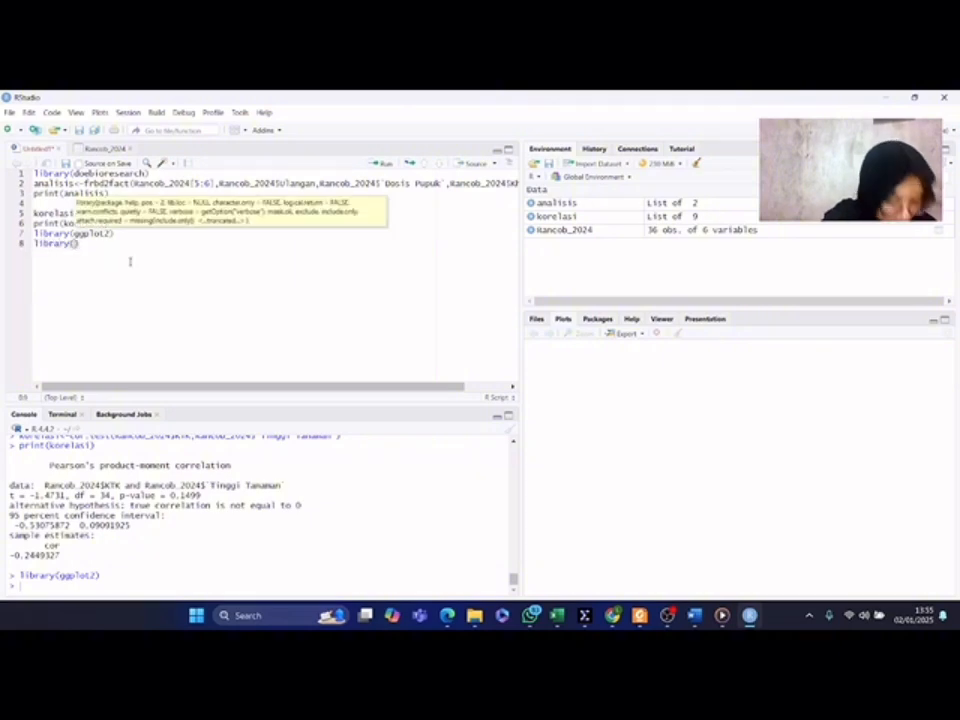
text(ggpl)
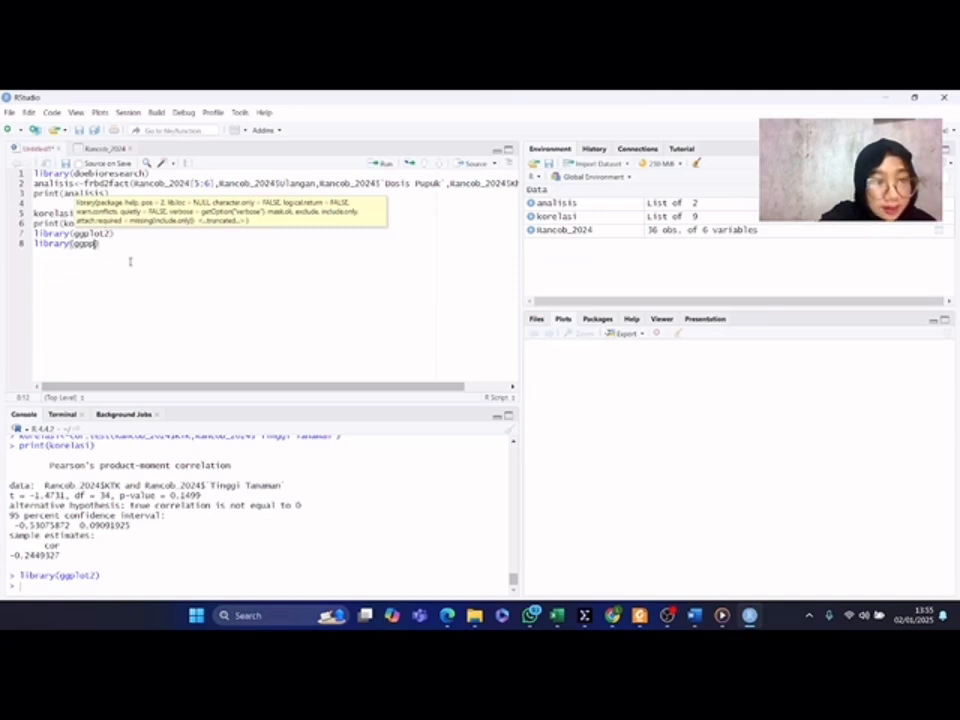
click(386, 162)
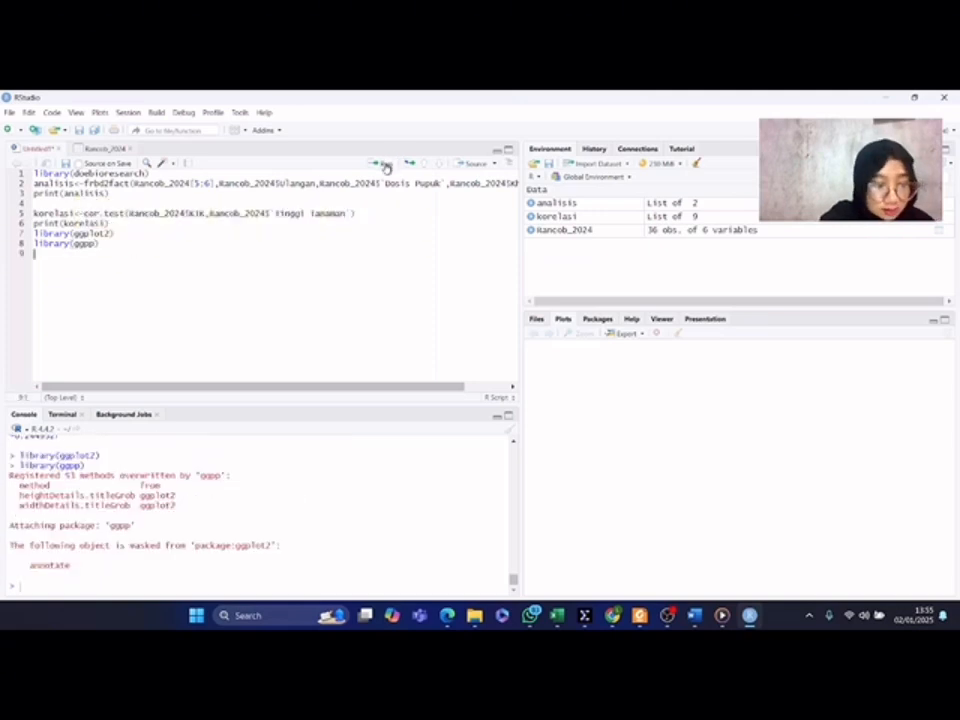
Add library(ggpmisc) on script line 9 and run it to load the package
text(librar)
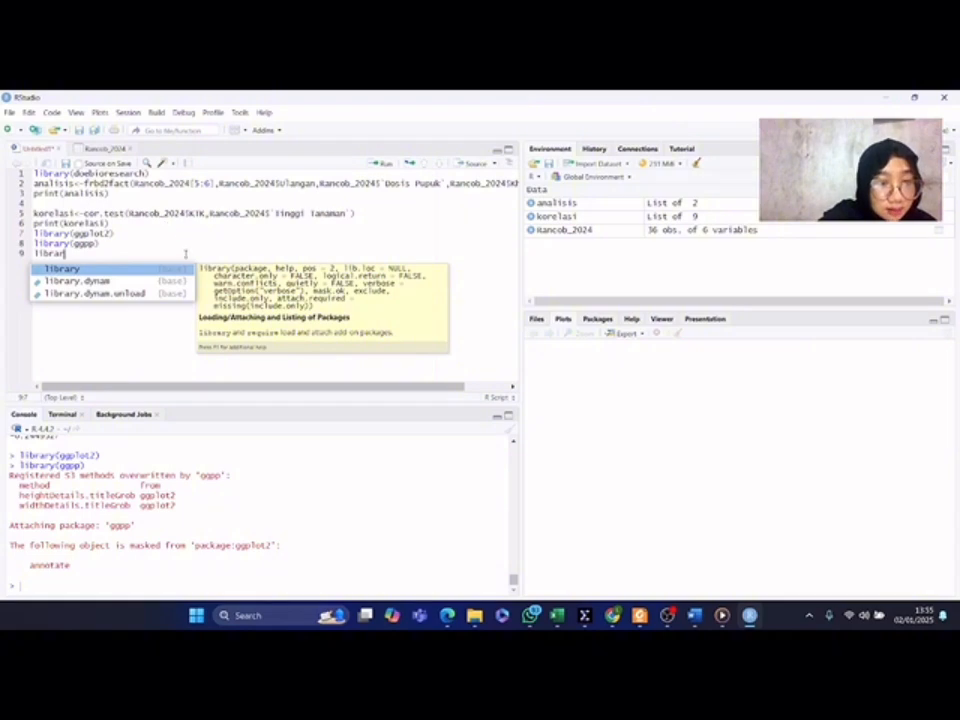
key(Return)
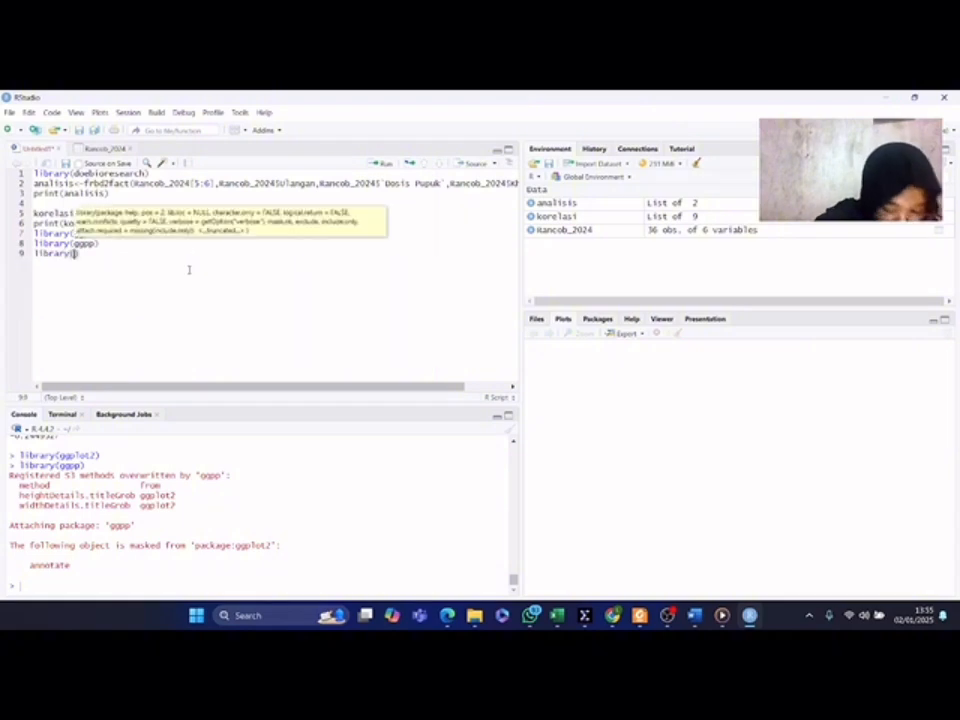
text(ggp)
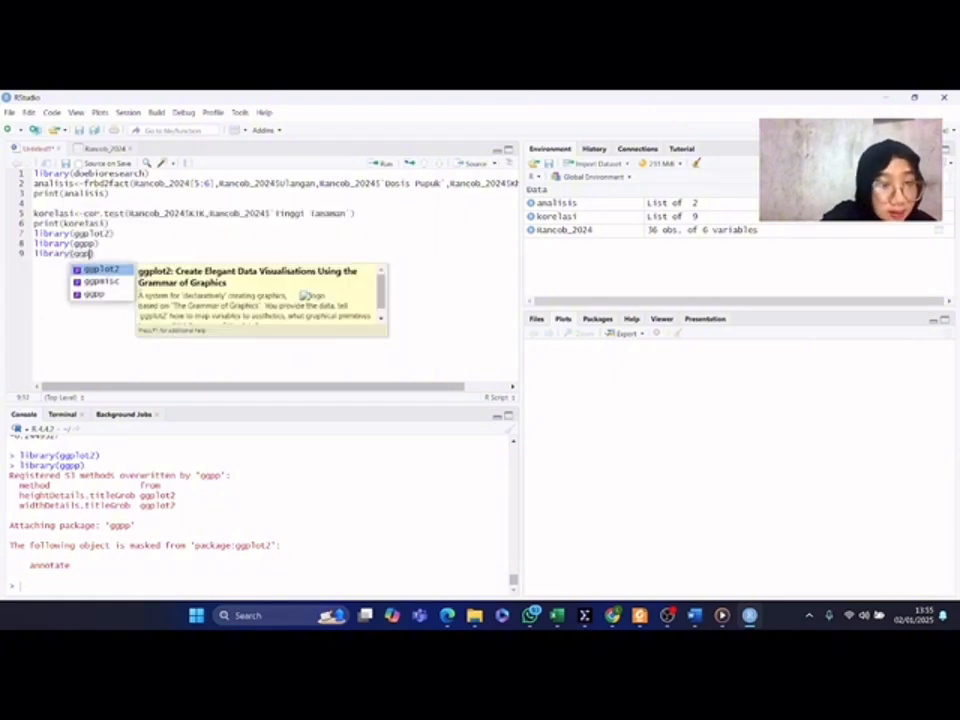
key(Down)
key(Return)
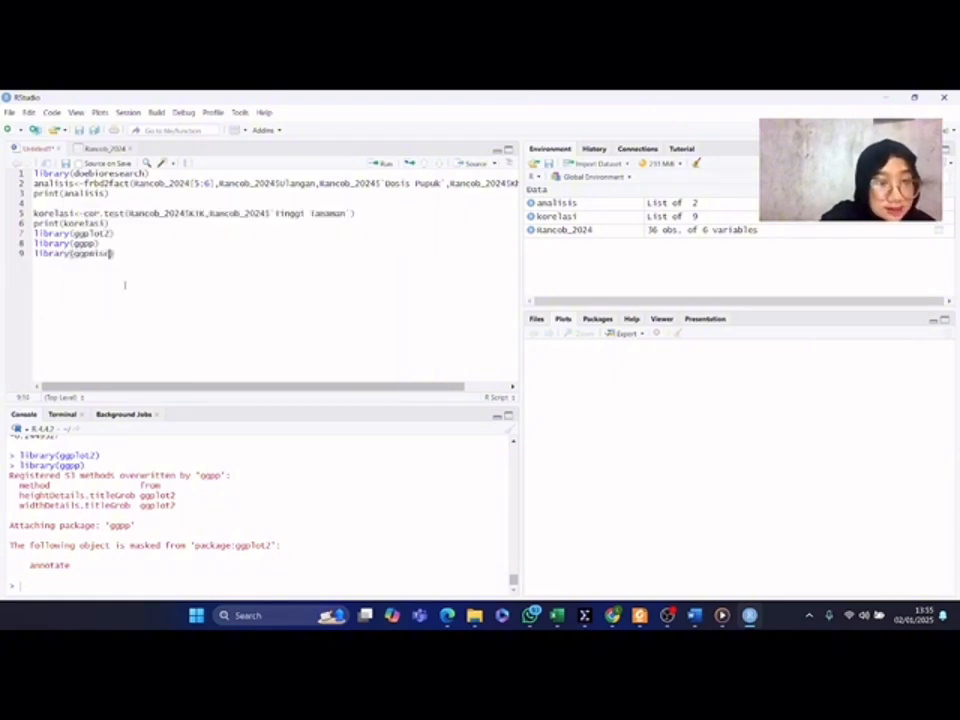
click(385, 164)
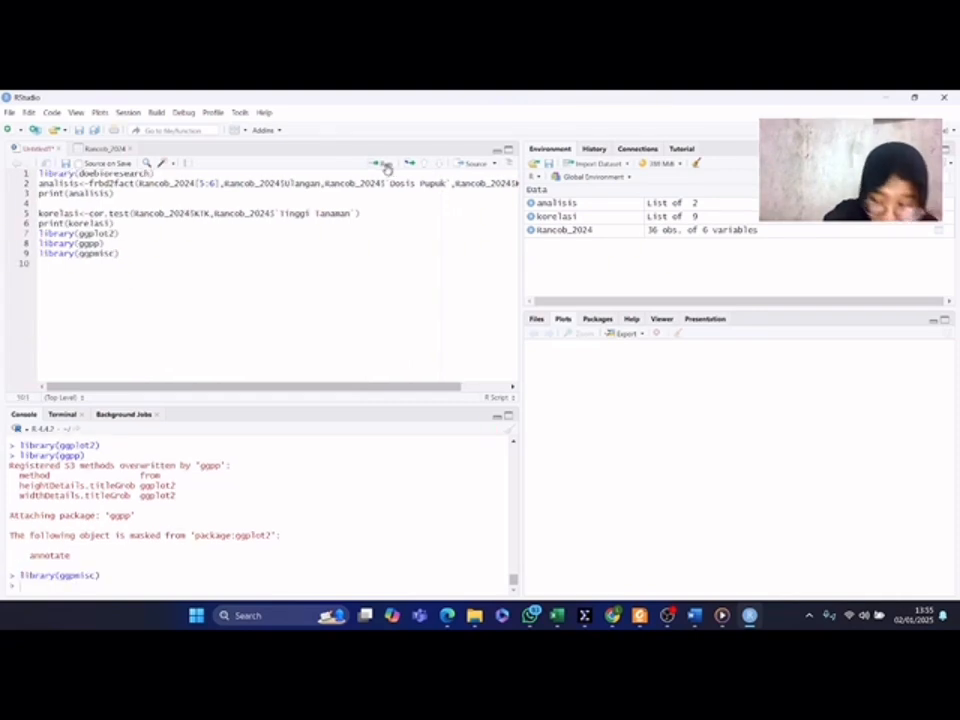
Start a ggplot call on line 10 with Rancob_2024 as the data and an empty aes() mapping
text(ggplot)
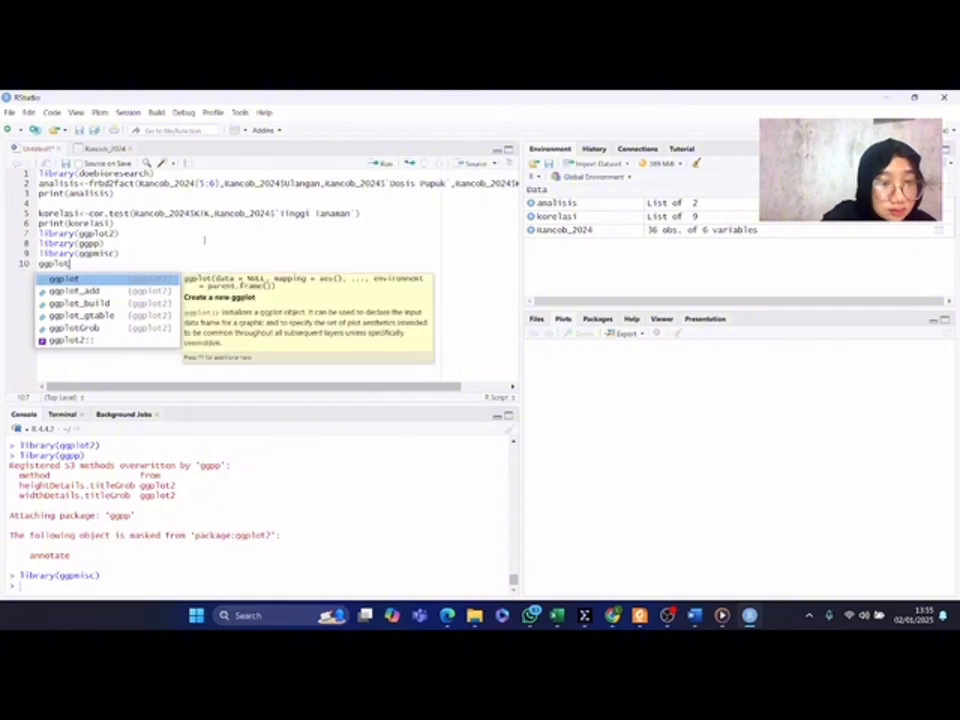
click(151, 279)
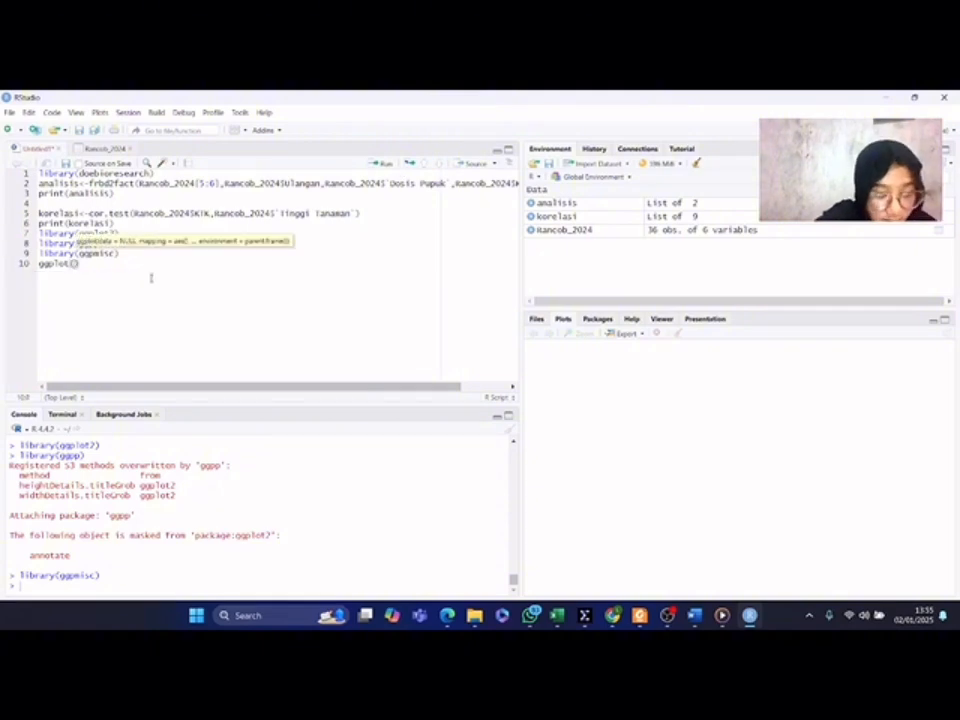
text(ran)
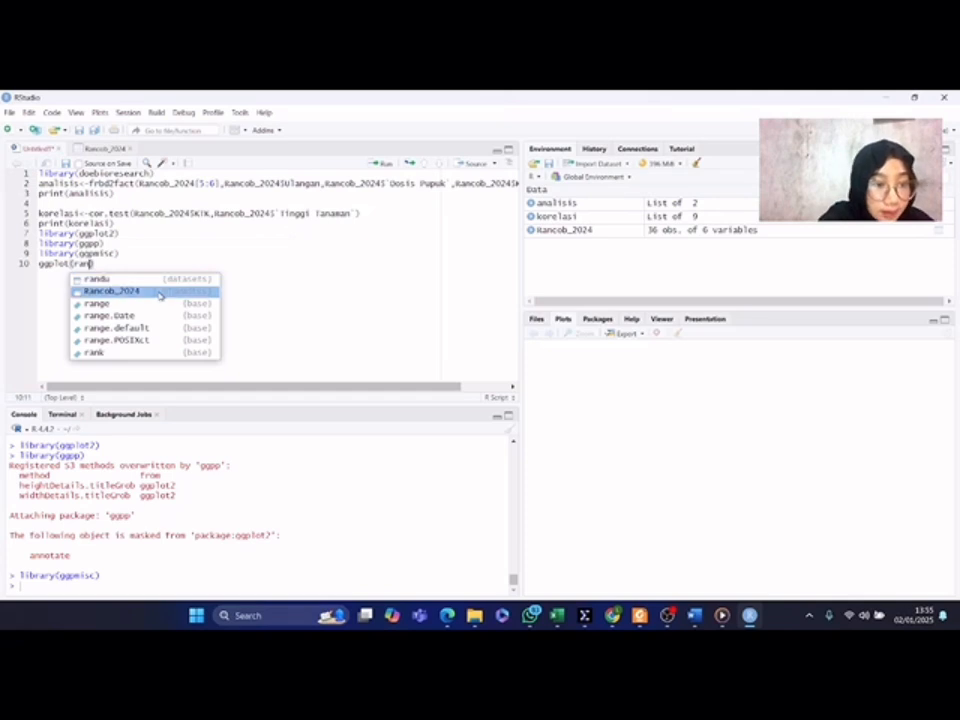
click(159, 292)
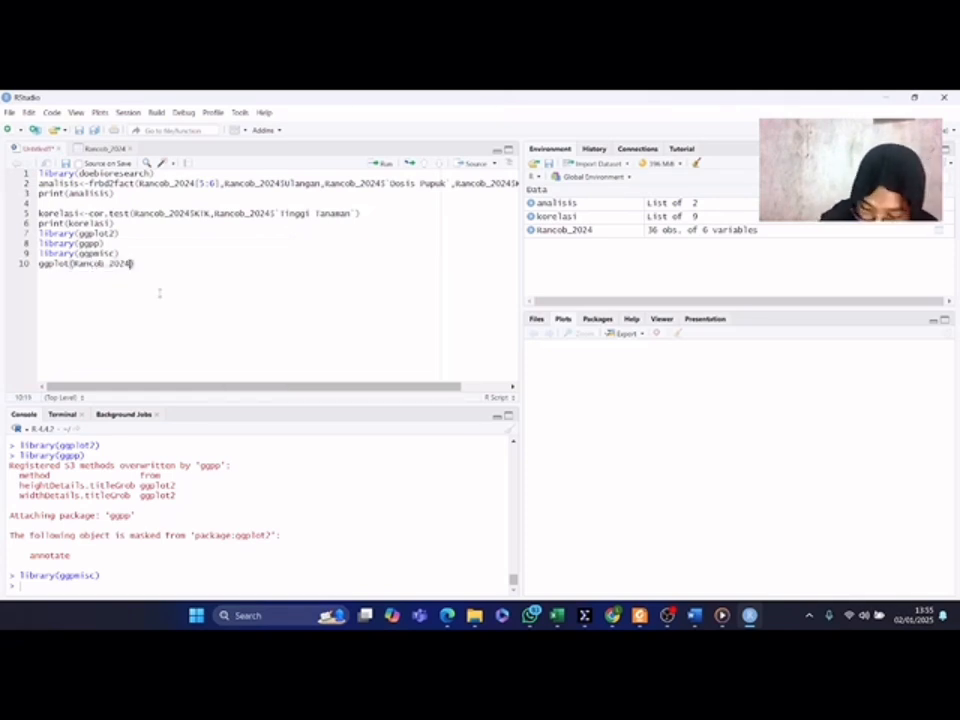
text(,)
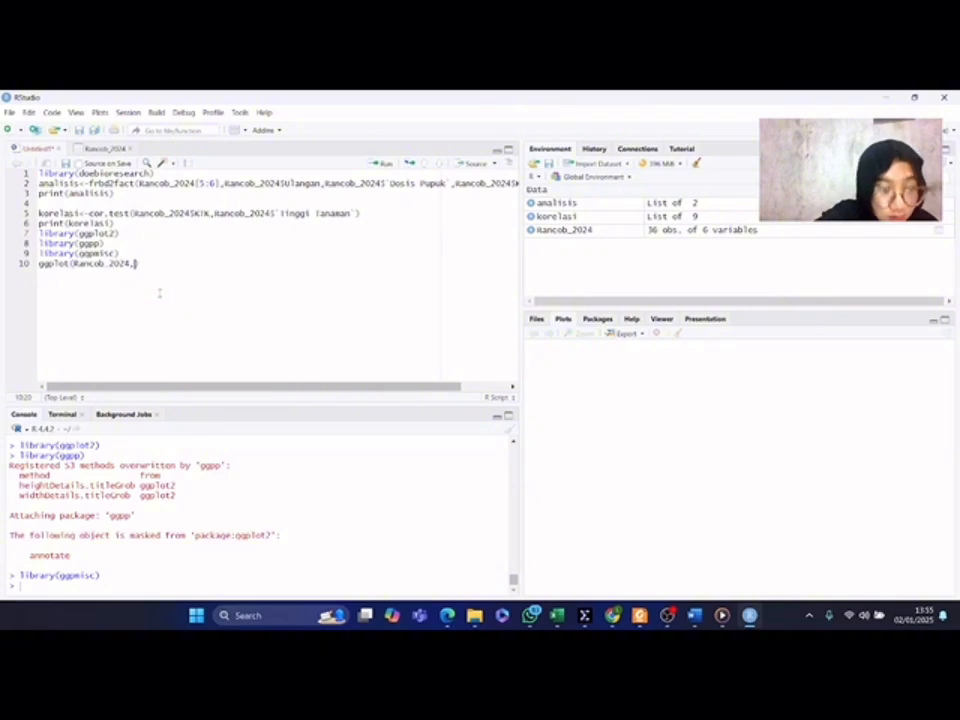
text(aes)
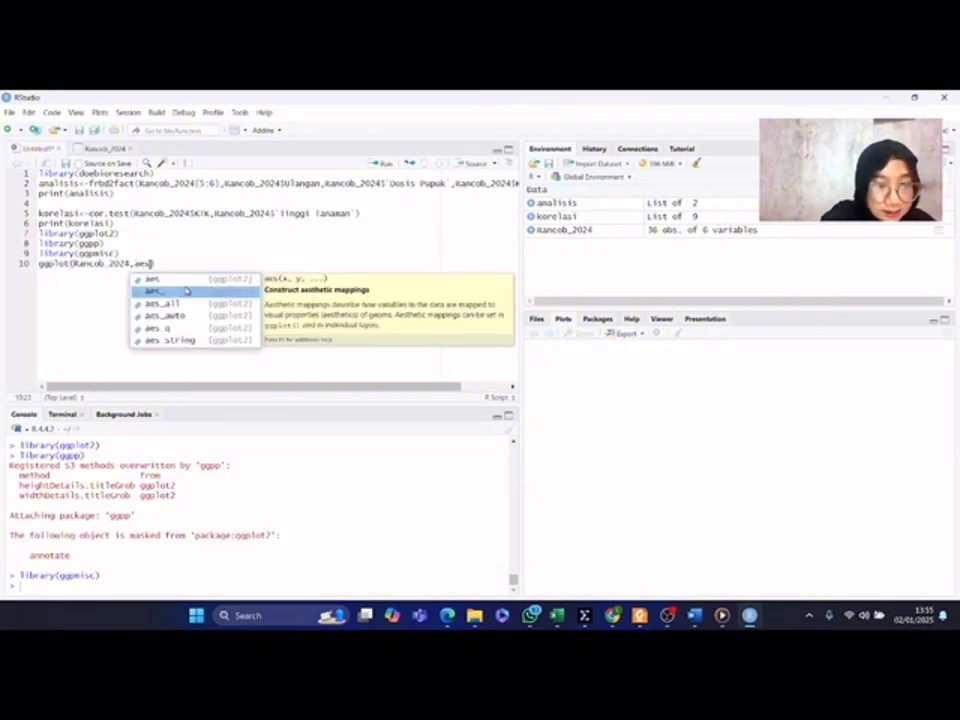
click(185, 280)
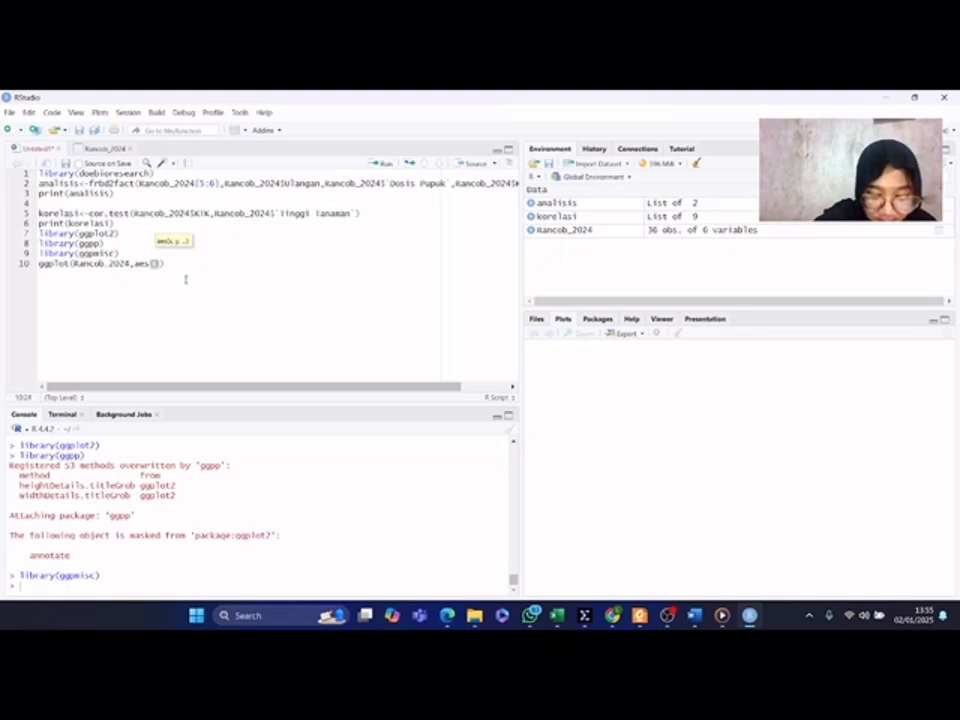
Map x to Rancob_2024$KTK inside the aes() of the ggplot call on line 10
text(x)
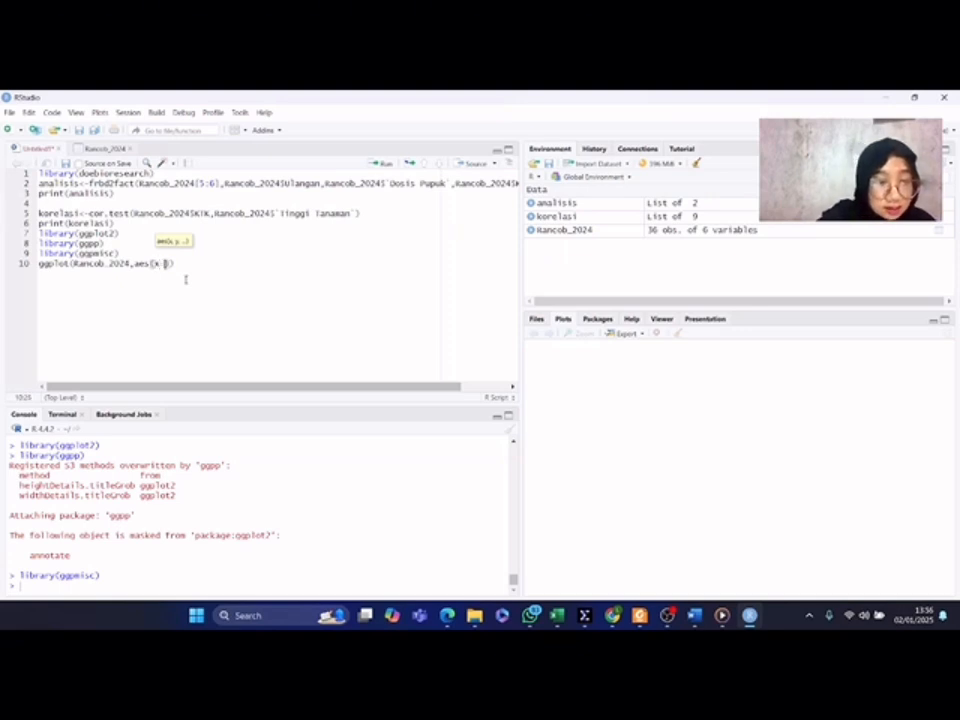
text(=ra)
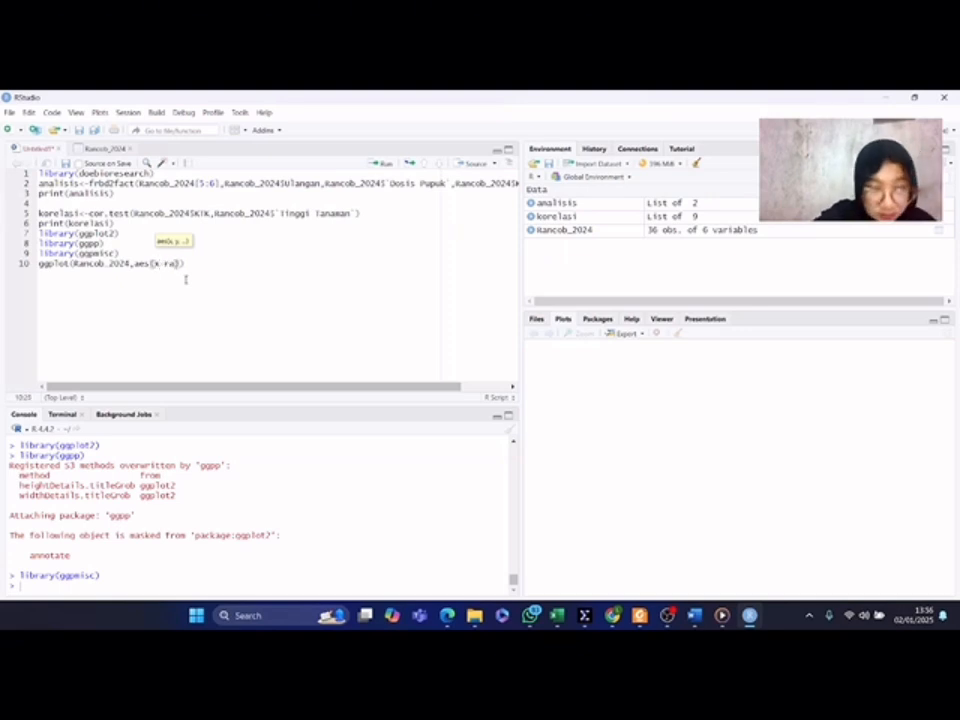
text(n)
key(Down)
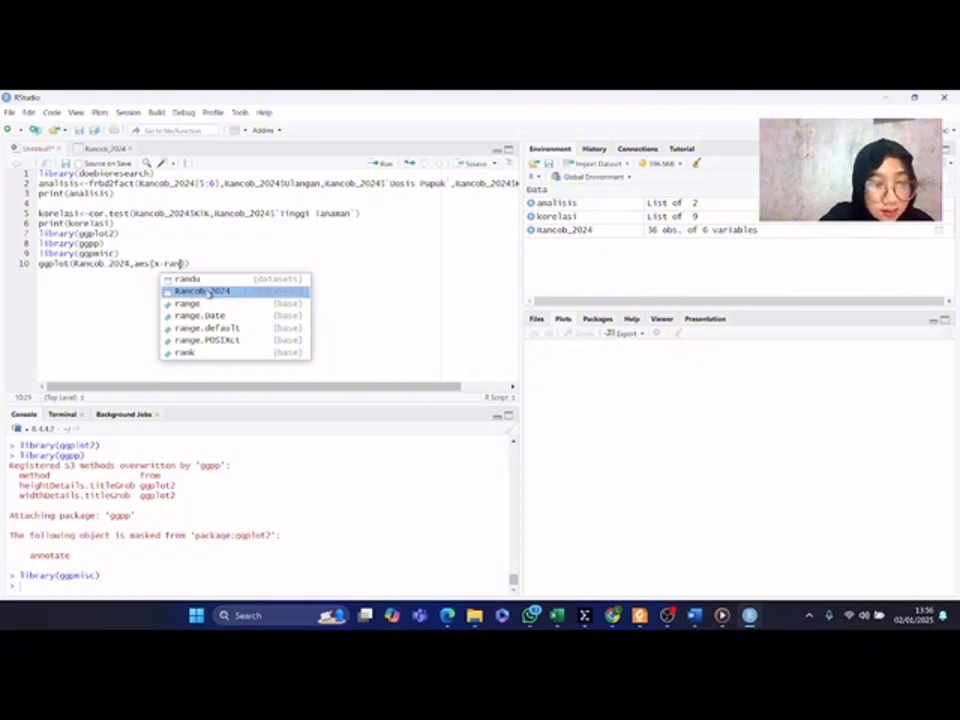
key(Return)
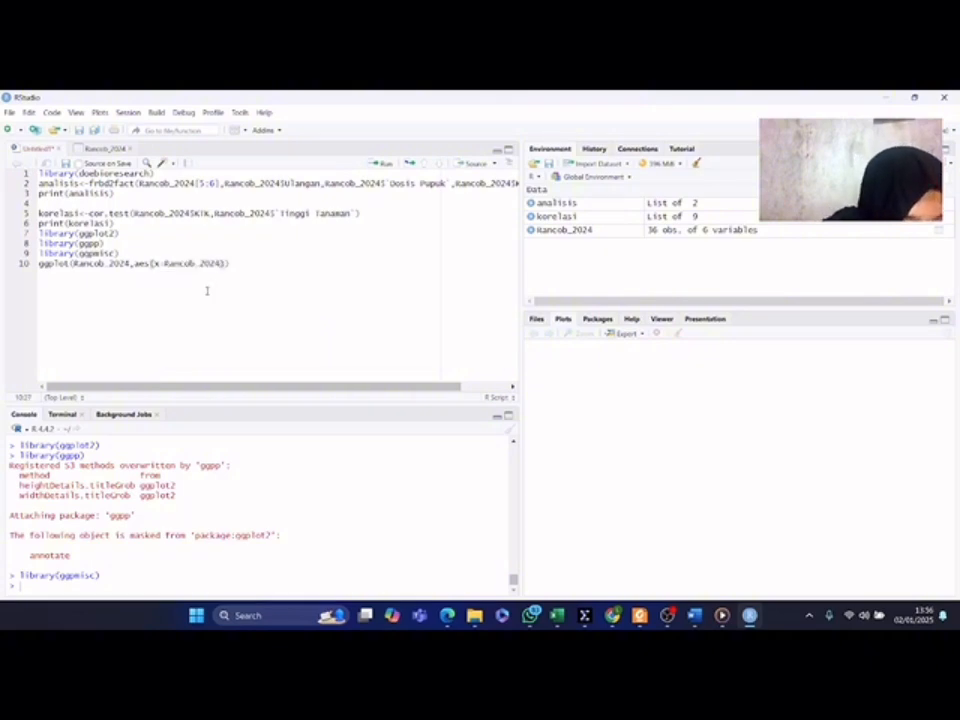
text($)
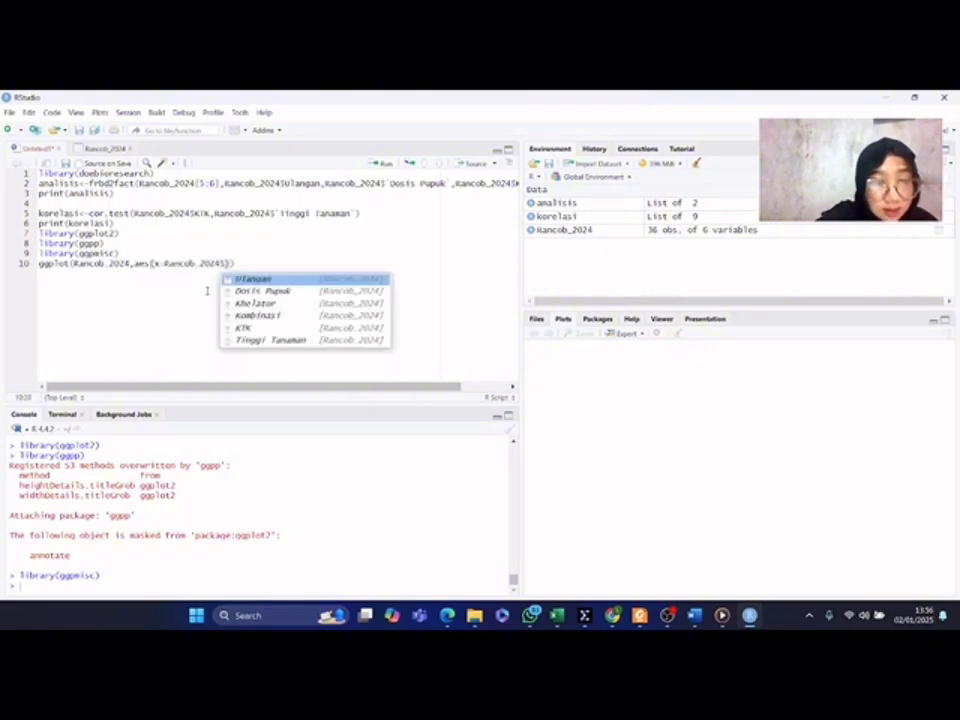
click(304, 328)
Add y=Rancob_2024$`Tinggi Tanaman` as the second aes() mapping and close the ggplot call
text(,)
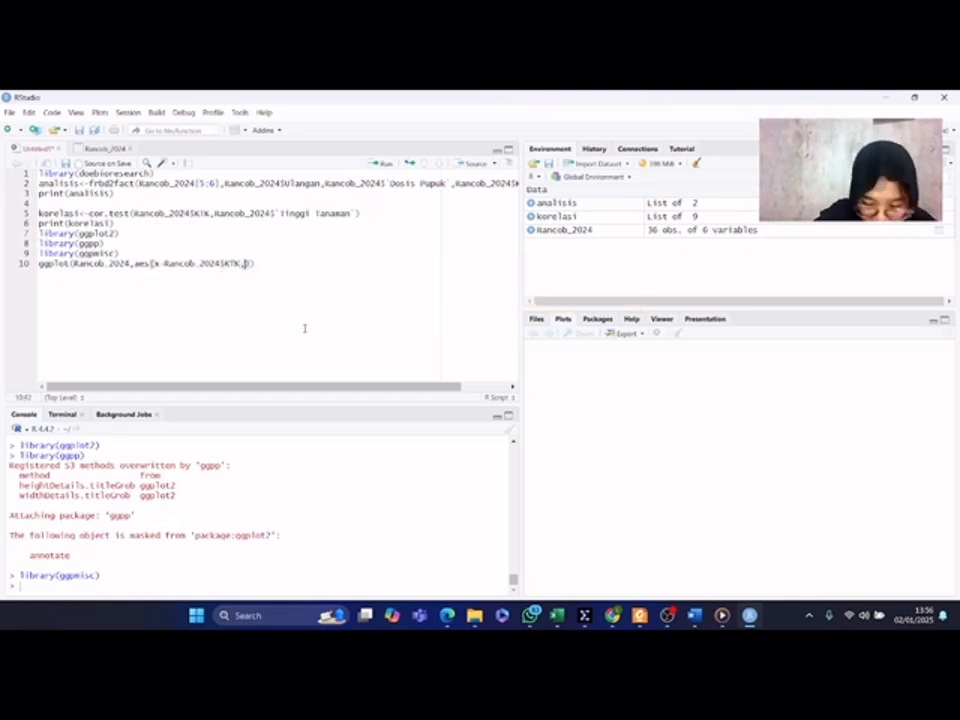
text(y)
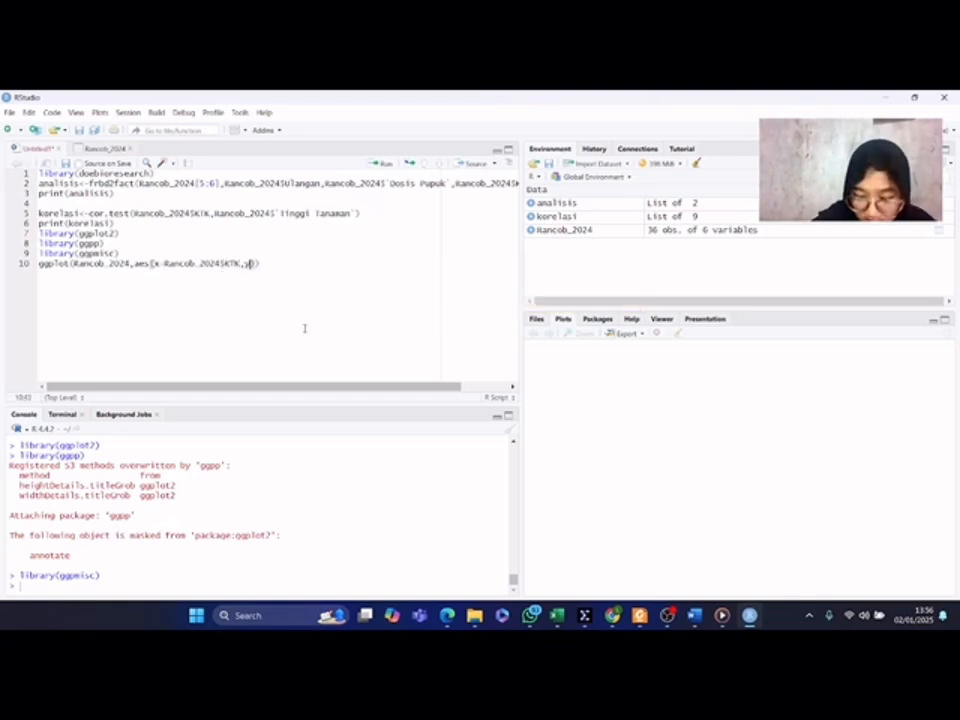
text(=ran)
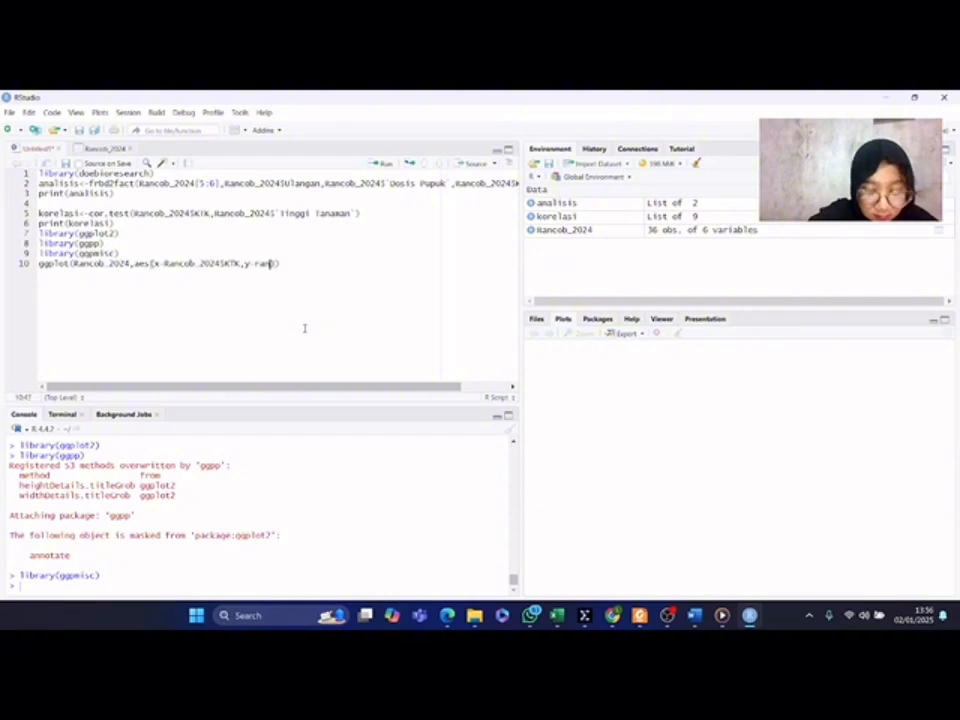
click(310, 290)
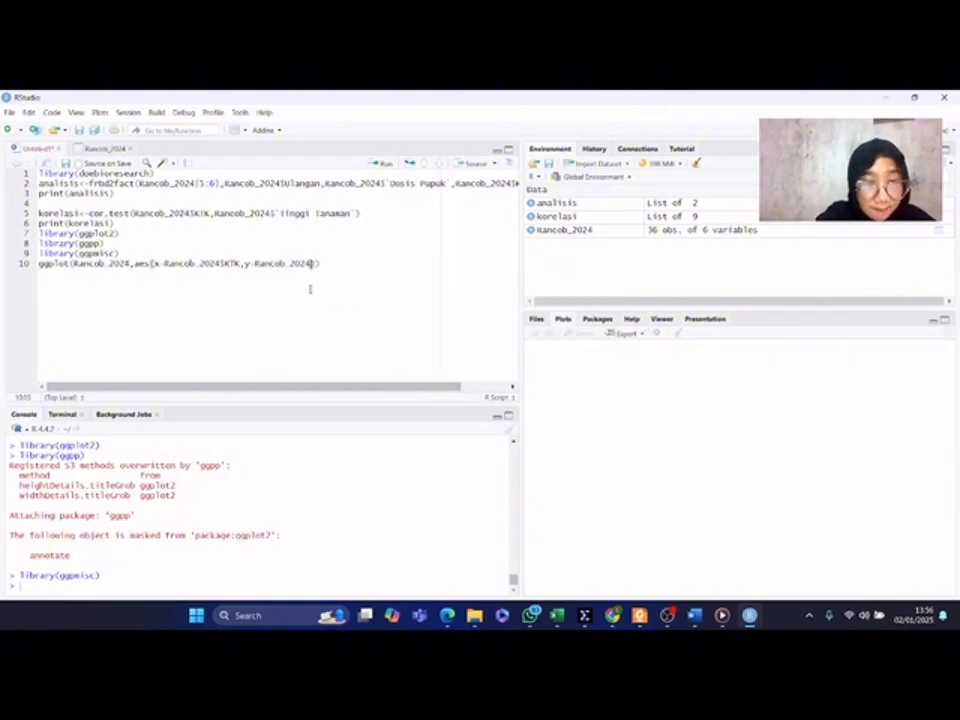
text($)
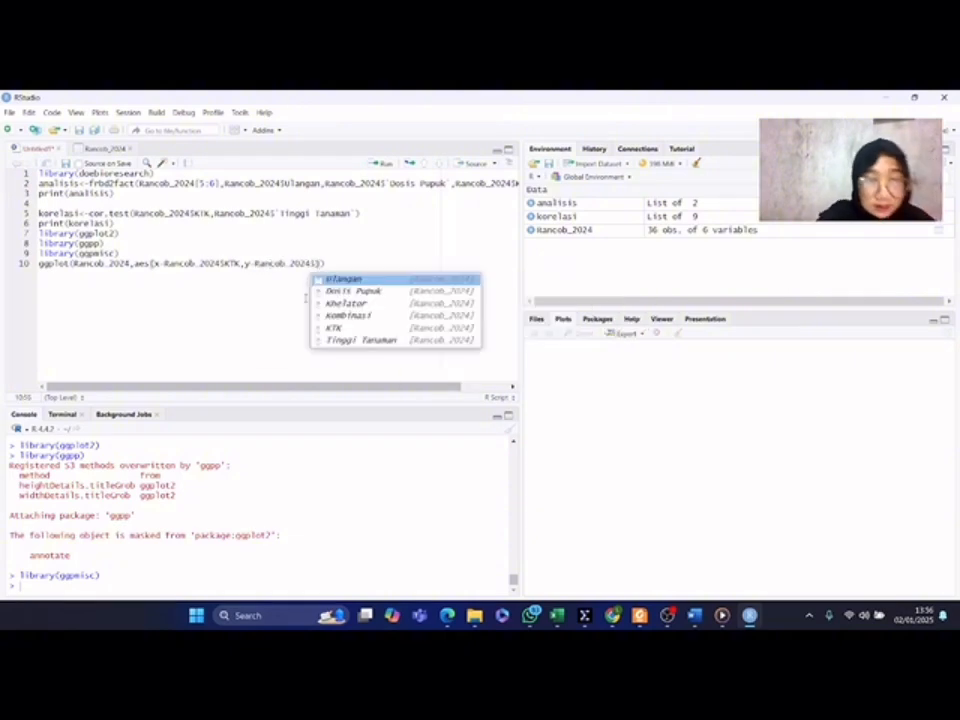
click(365, 341)
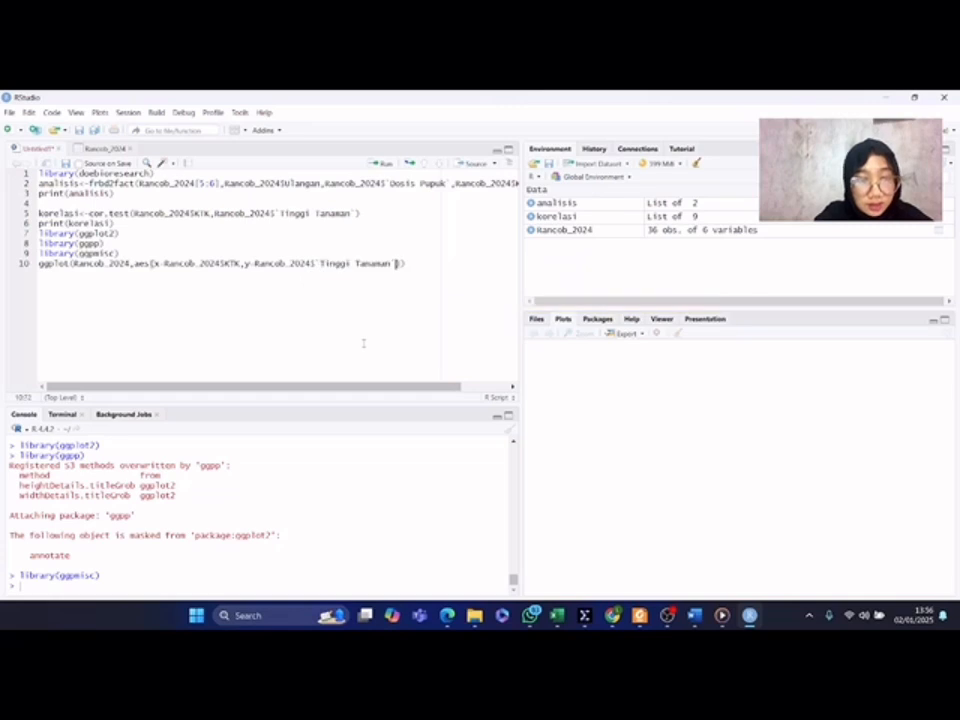
text())
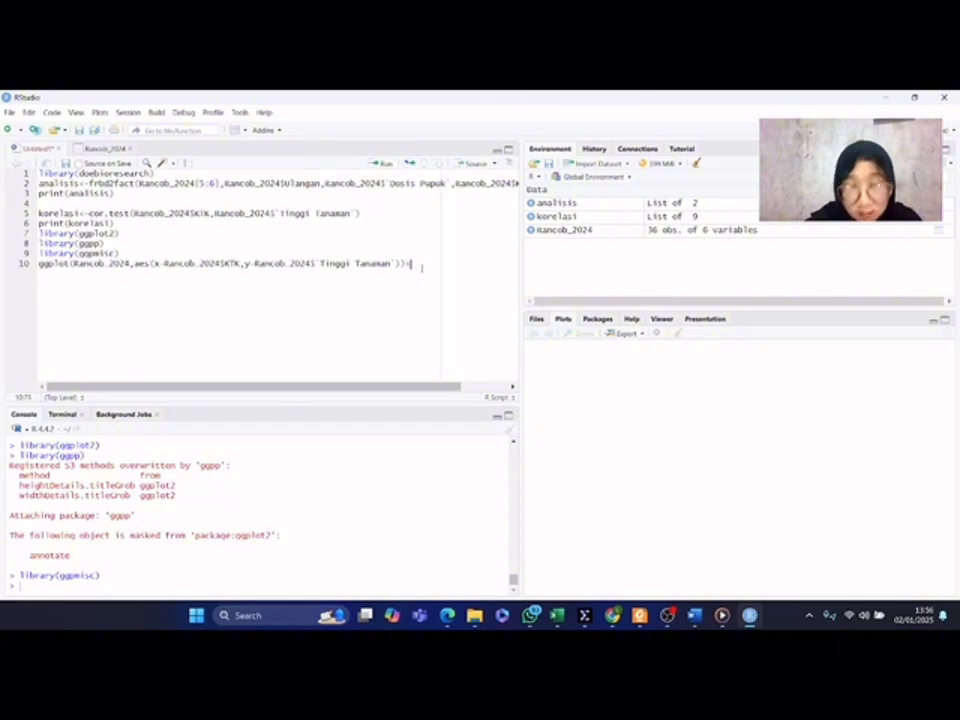
Append geom_point(), geom_smooth(method = "lm", se = FALSE), theme_classic() and stat_poly_eq() with eq and rr labels, formula = y ~ x, parse = TRUE, and run the plot
text(+)
key(Return)
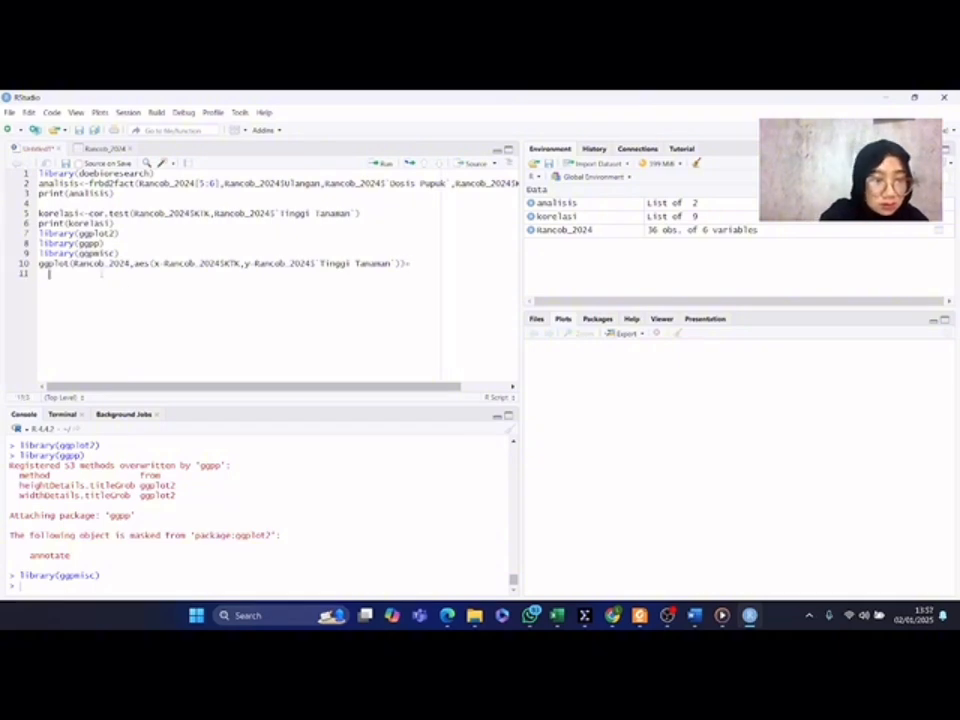
text(geom_point()+   geom_smooth(method = "lm", se = FALSE) +   theme_classic()+   stat_poly_eq(     aes(label = paste(..eq.label.., ..rr.label.., sep = "~~~")),     formula = y ~ x,     parse = TRUE   ))
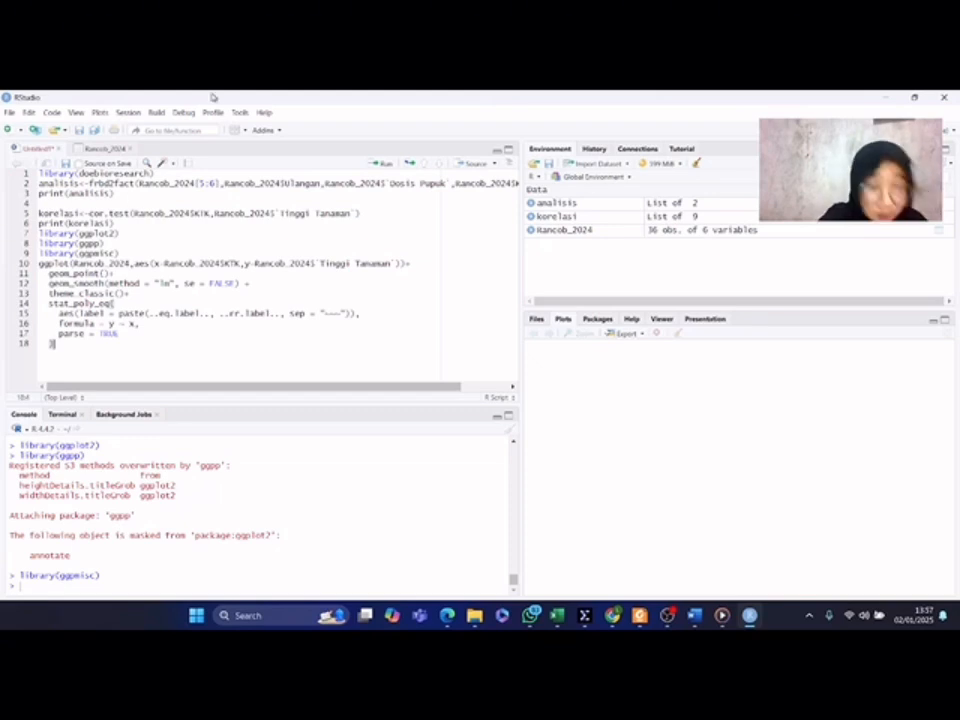
click(386, 165)
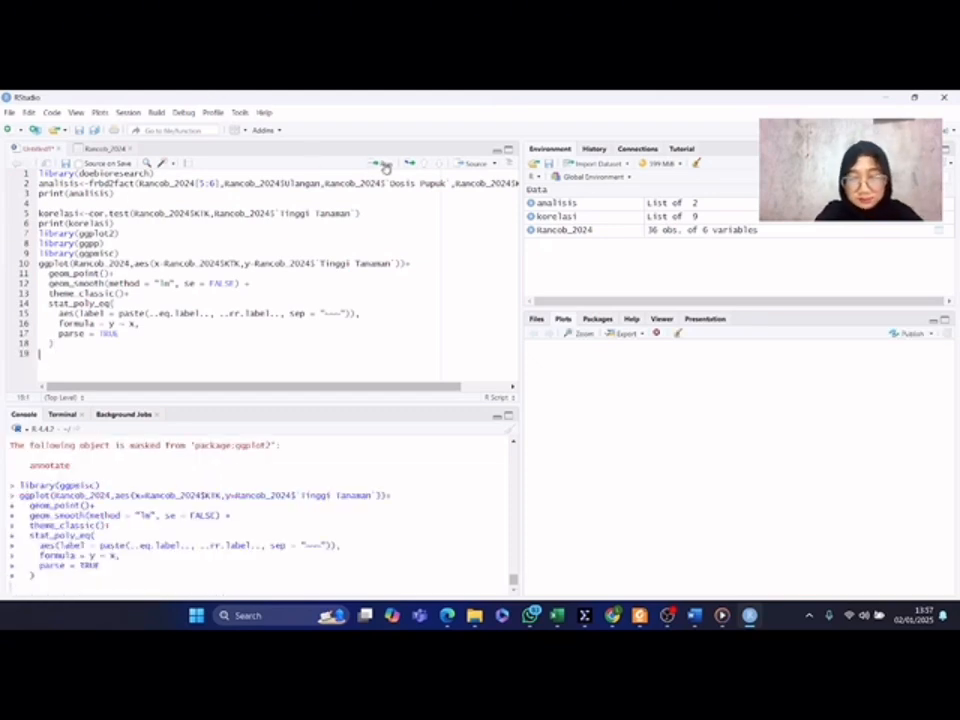